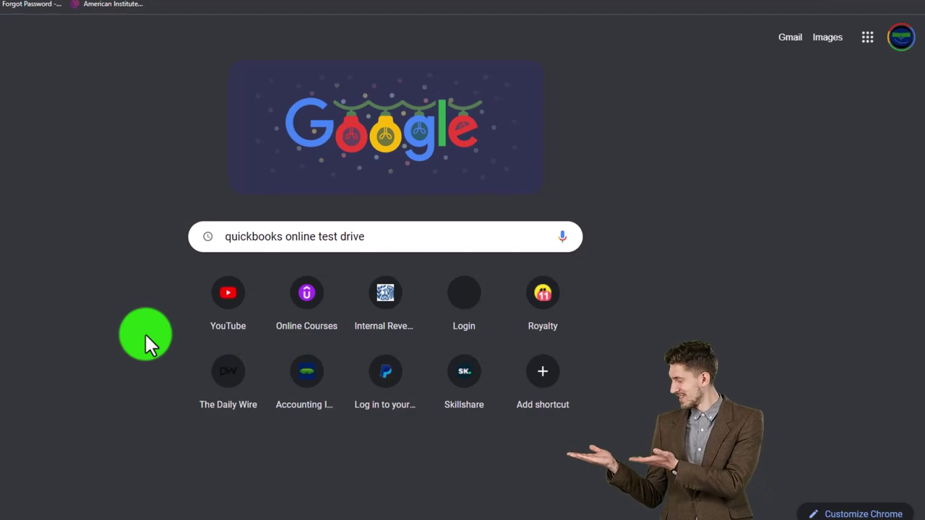
Search the web for "quickbooks online test drive".
key(Return)
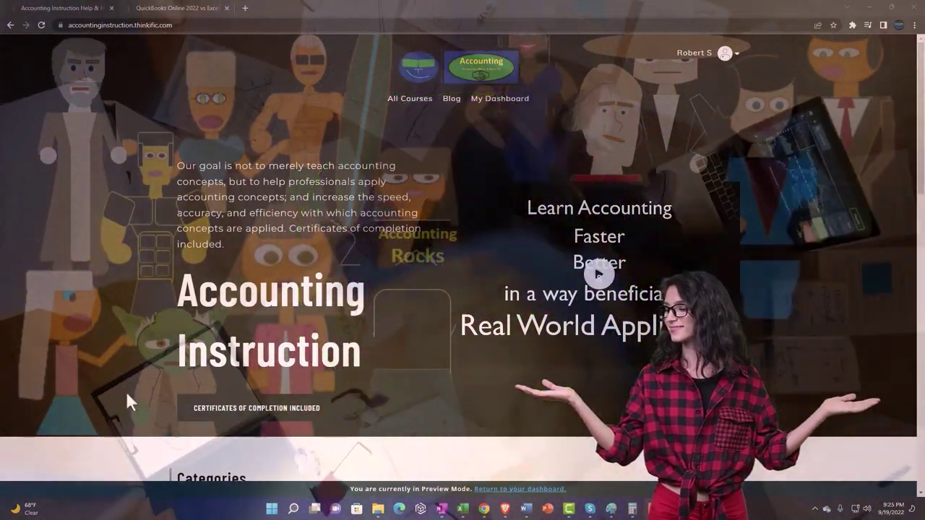
Look through the course categories on the Accounting Instruction site and the lesson sections of its QuickBooks Online 2022 course.
scroll(127, 403, down, 7)
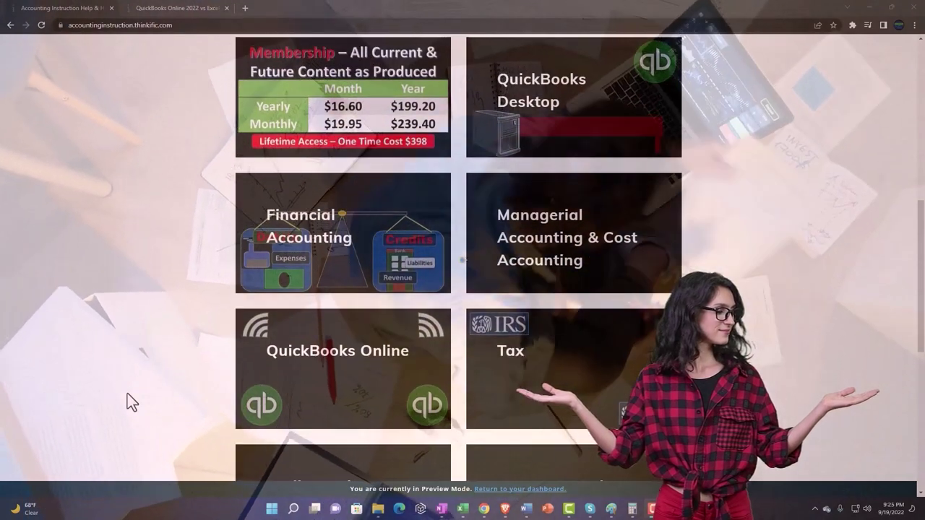
scroll(127, 403, down, 5)
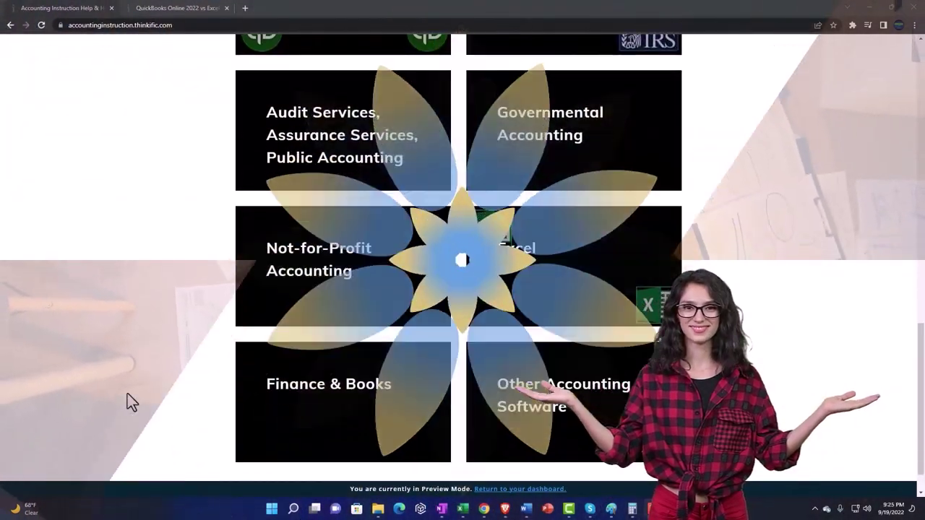
scroll(127, 394, down, 1)
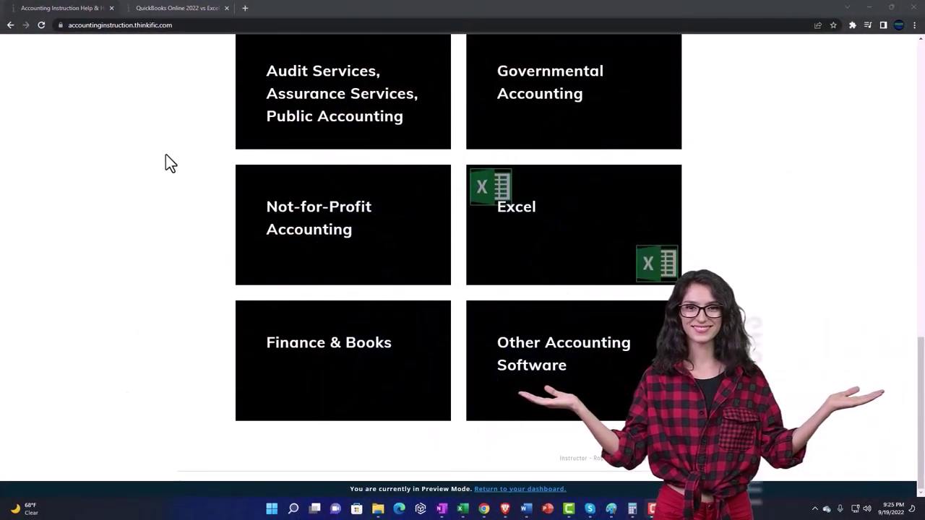
click(165, 9)
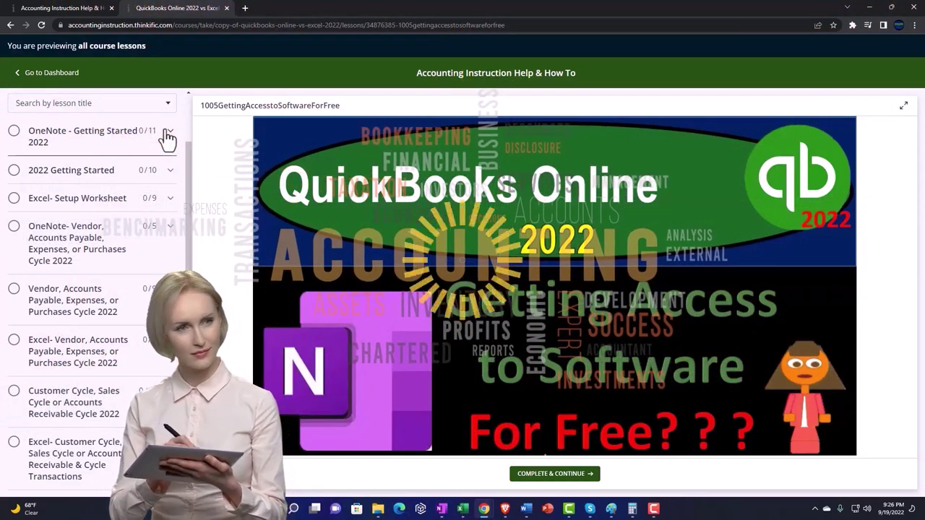
click(167, 136)
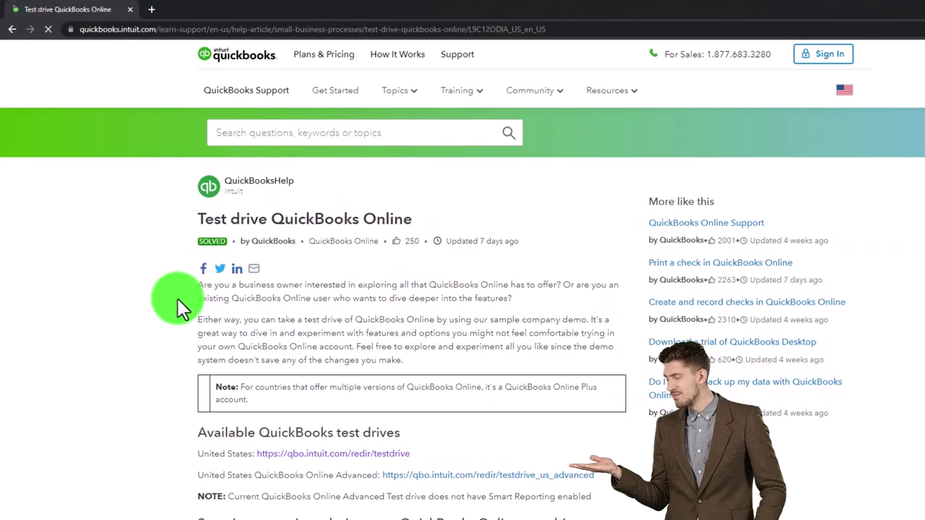
Open the United States QuickBooks Online test drive from the help article and enlarge the page to 125%.
scroll(205, 352, down, 2)
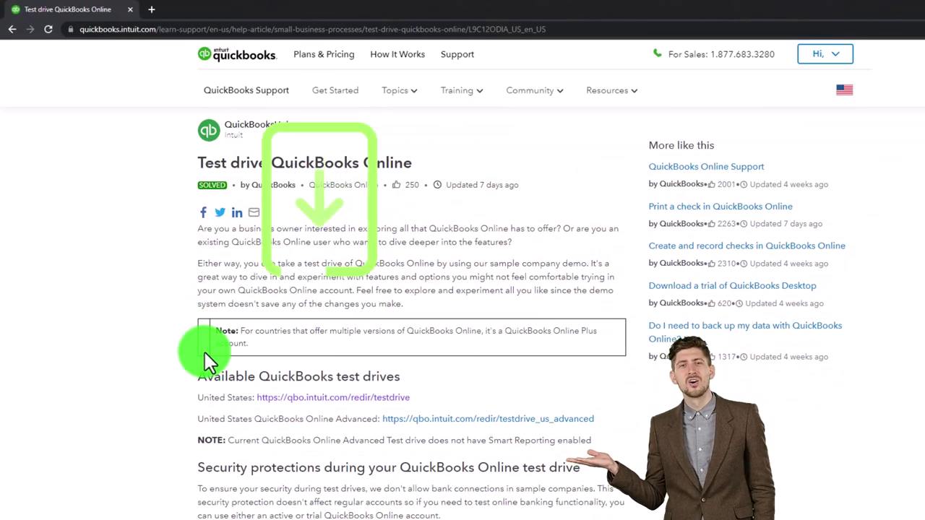
click(282, 410)
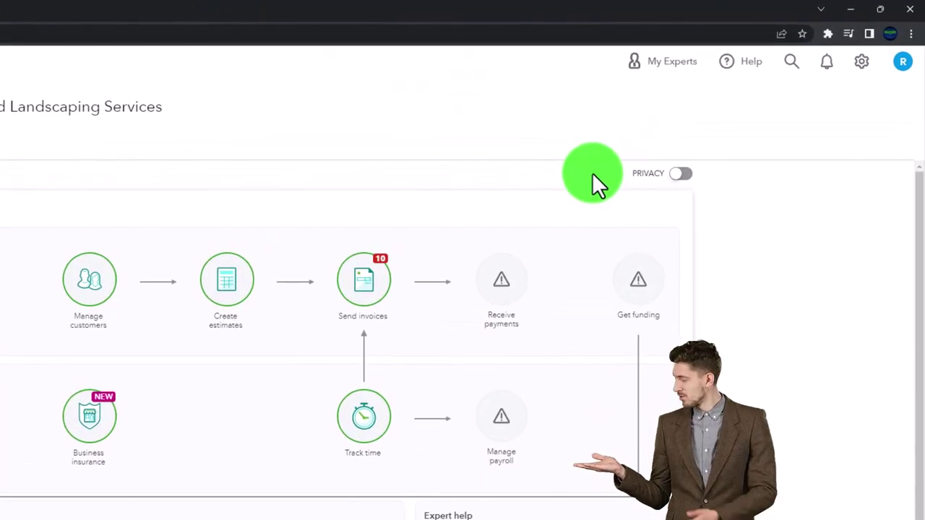
key(ctrl+plus)
key(ctrl+plus)
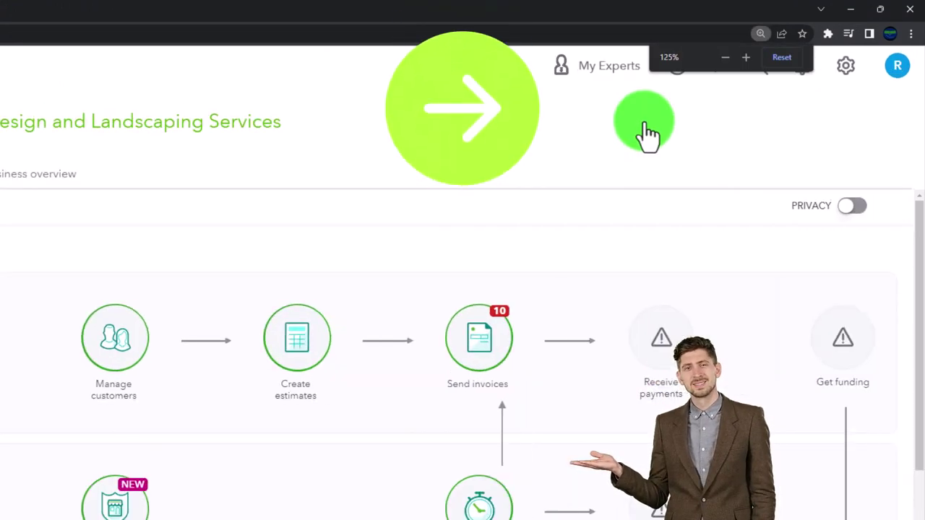
Check the company settings menu for the option that switches between Accountant view and Business view.
click(665, 76)
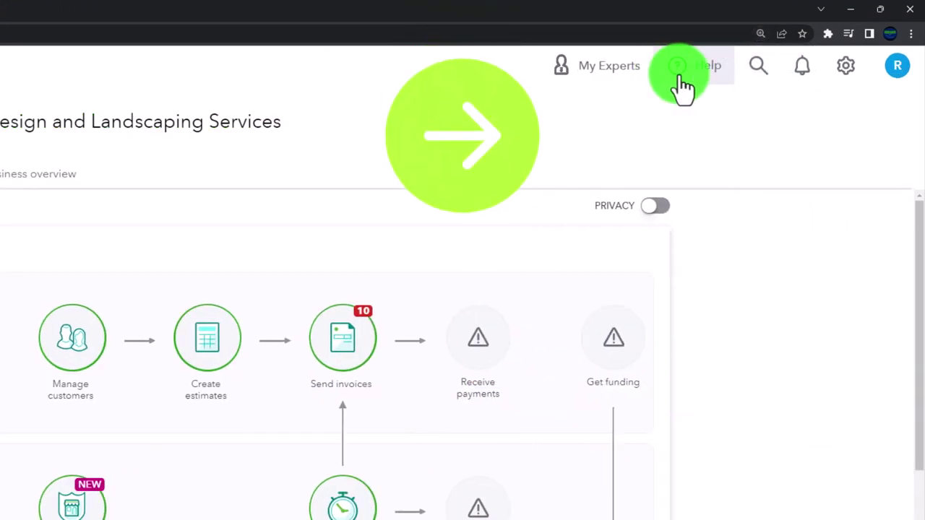
click(842, 78)
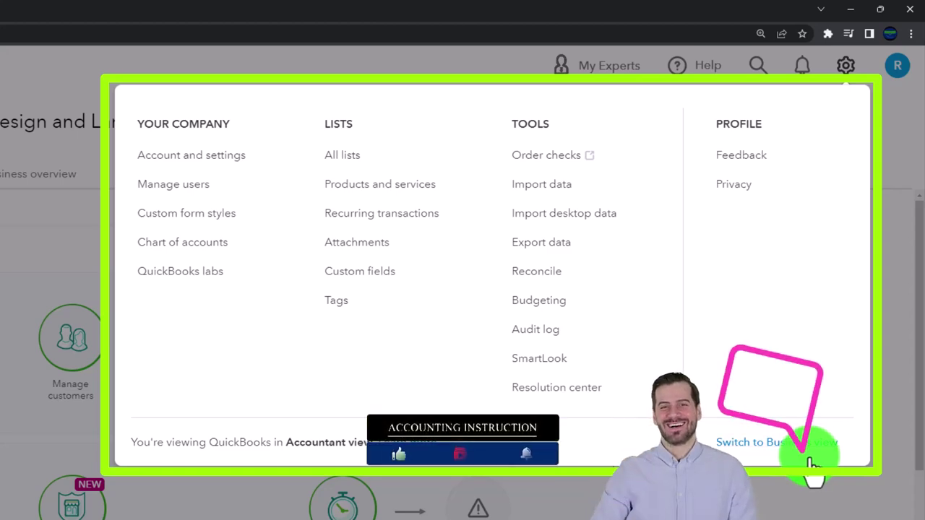
click(820, 506)
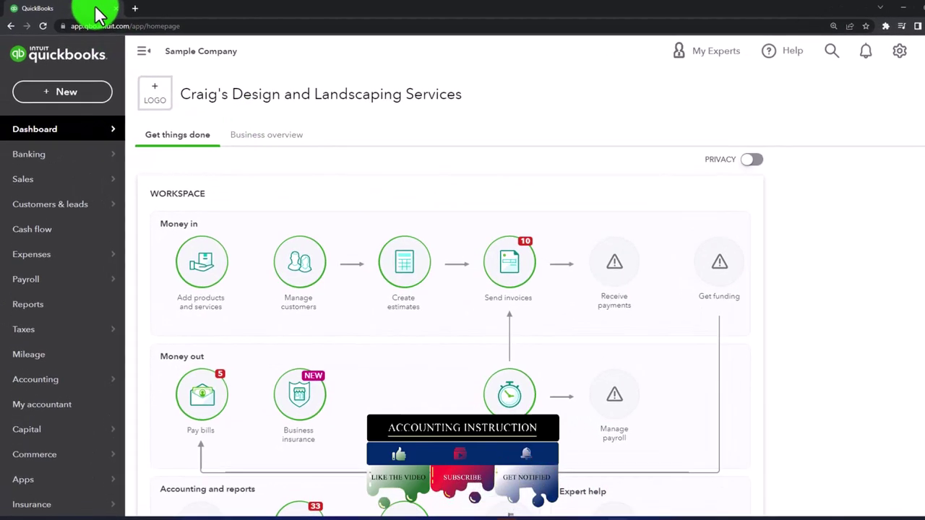
Duplicate the QuickBooks browser tab twice to have three tabs of the sample company.
right_click(95, 11)
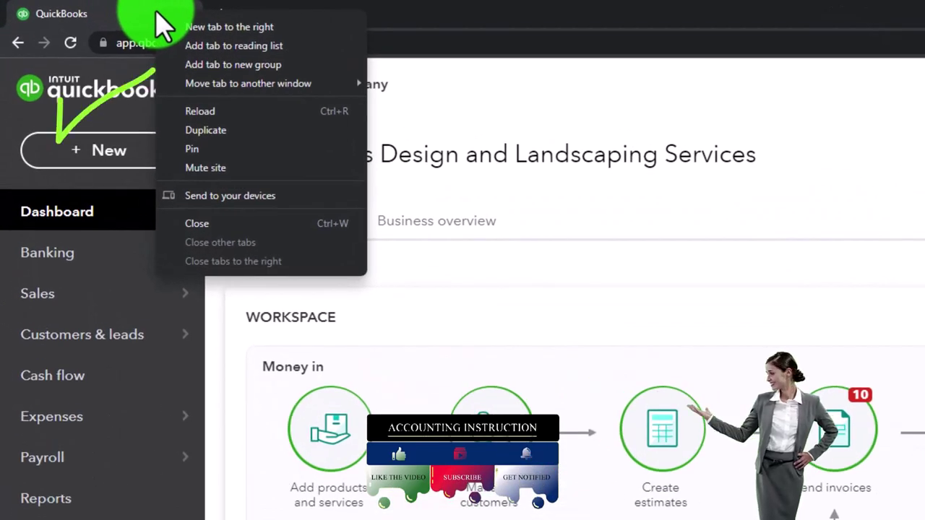
click(206, 130)
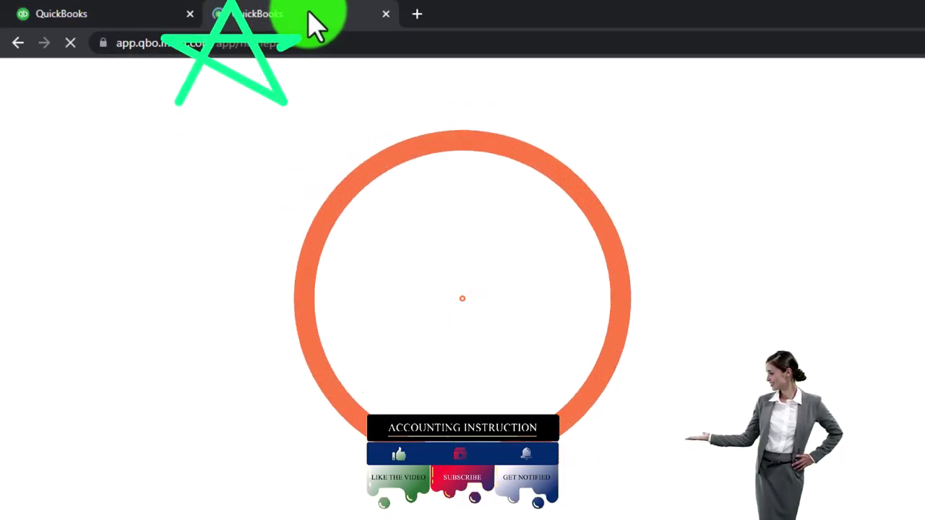
right_click(310, 13)
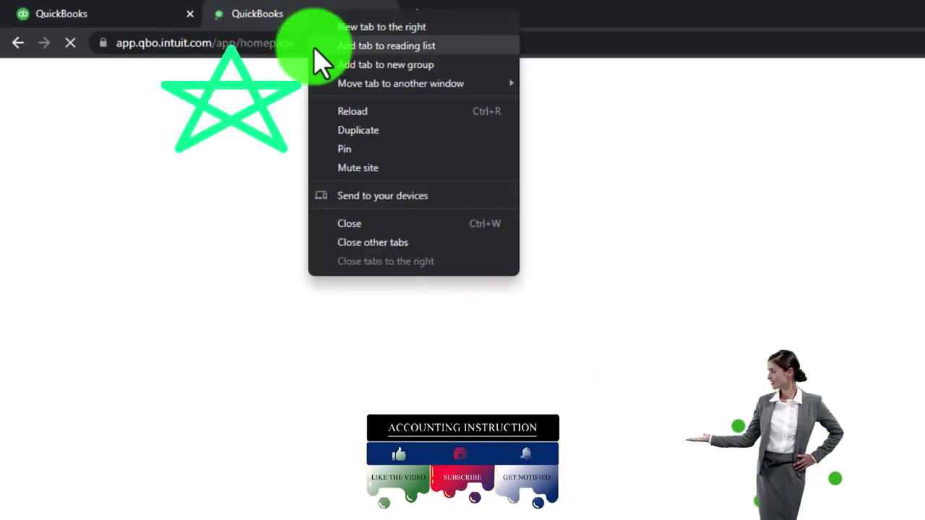
click(438, 132)
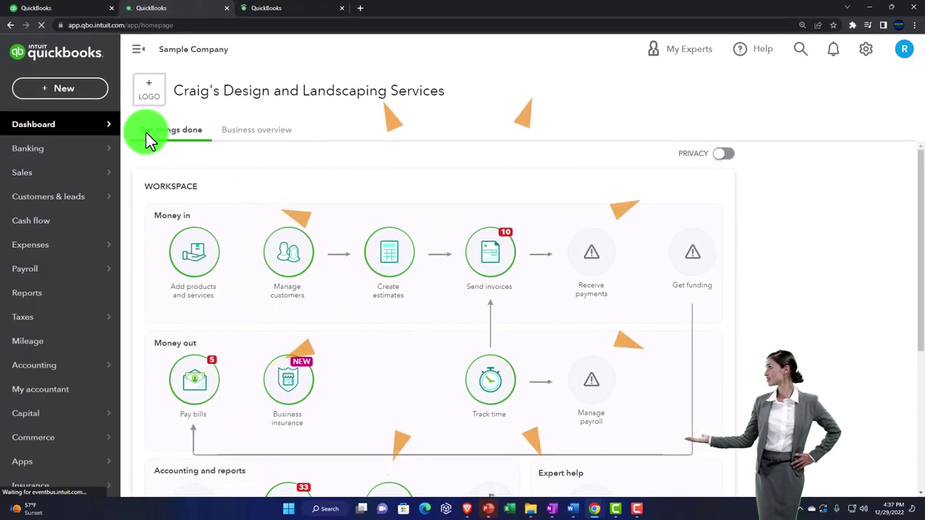
Open the favorite Balance Sheet report in the second browser tab and the Profit and Loss report in the third.
click(46, 300)
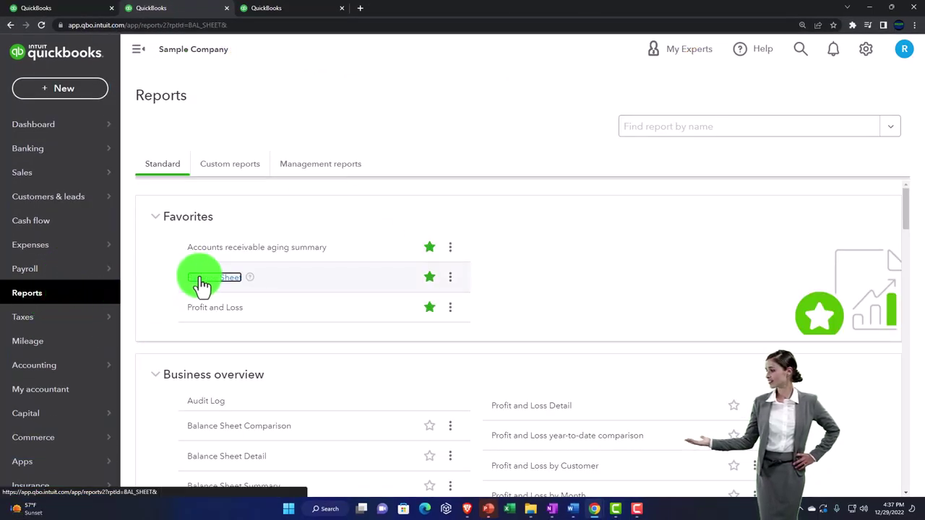
click(202, 282)
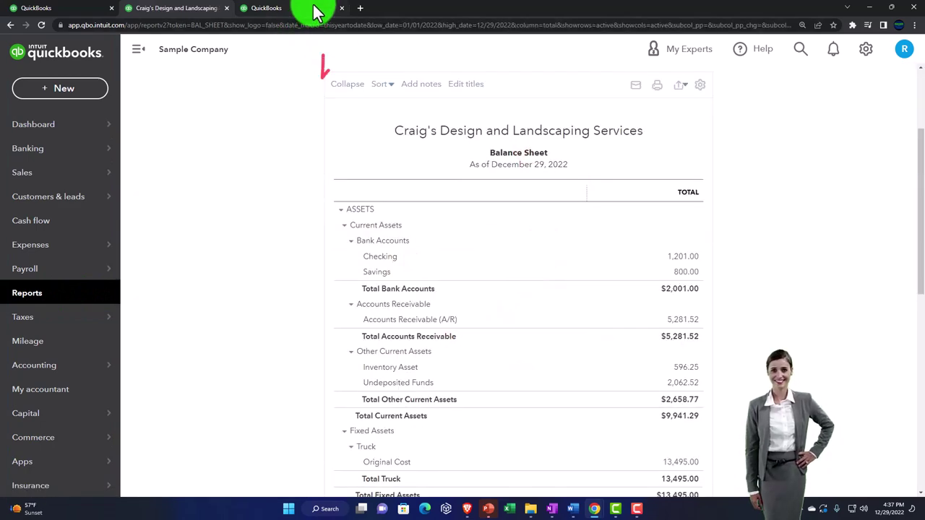
click(315, 13)
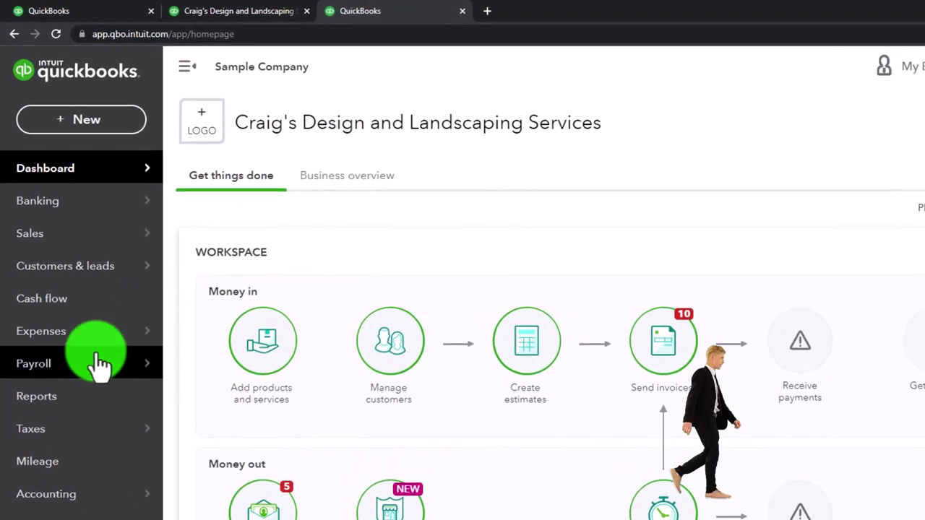
click(66, 404)
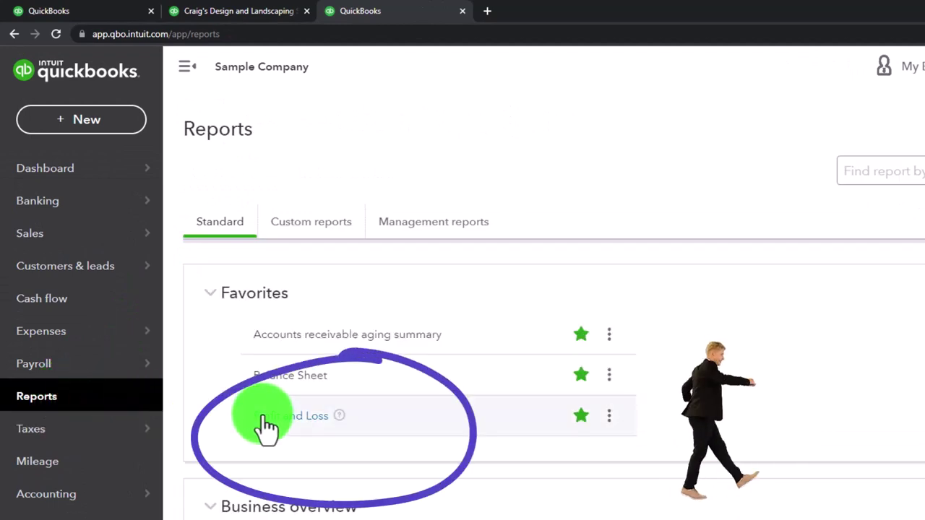
click(269, 423)
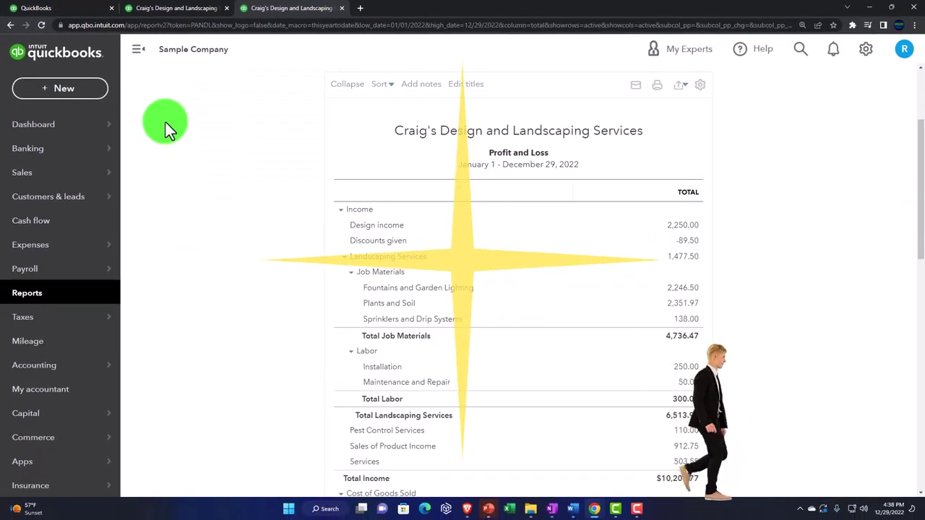
Collapse the navigation pane and run the Profit and Loss report for 01/01/2022 to 12/31/2022.
click(145, 52)
scroll(144, 181, up, 3)
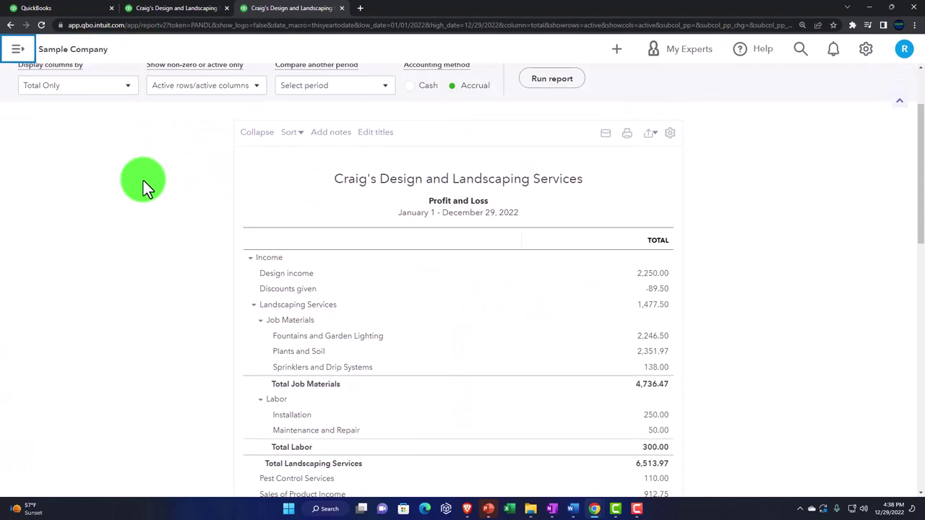
drag(141, 165, 77, 154)
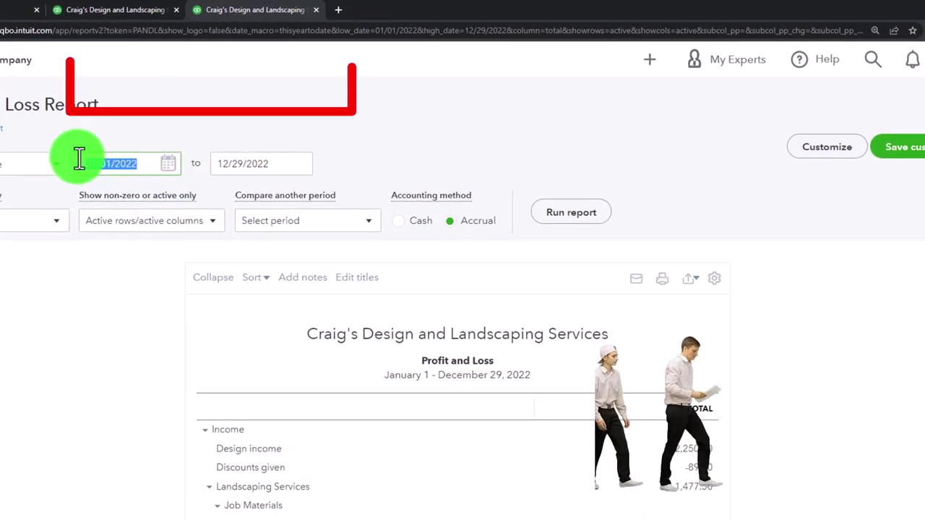
text(010122)
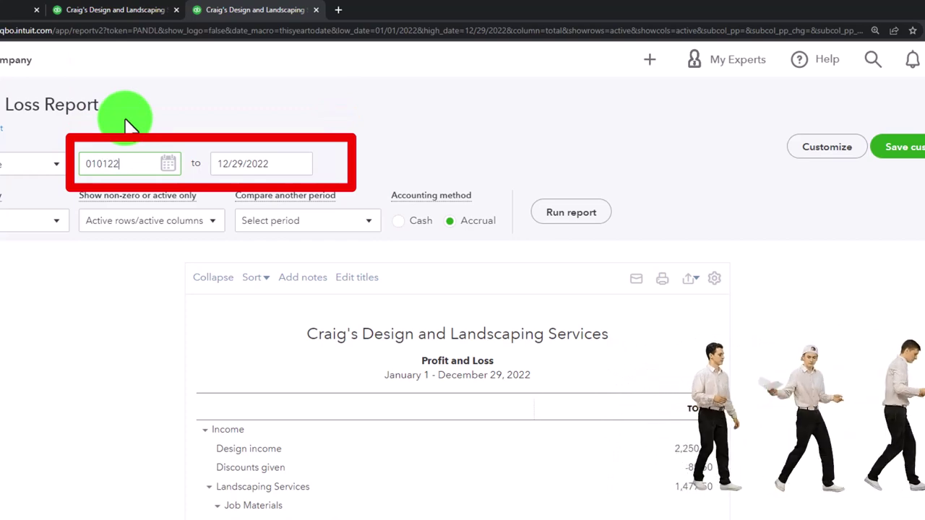
key(Tab)
text(1)
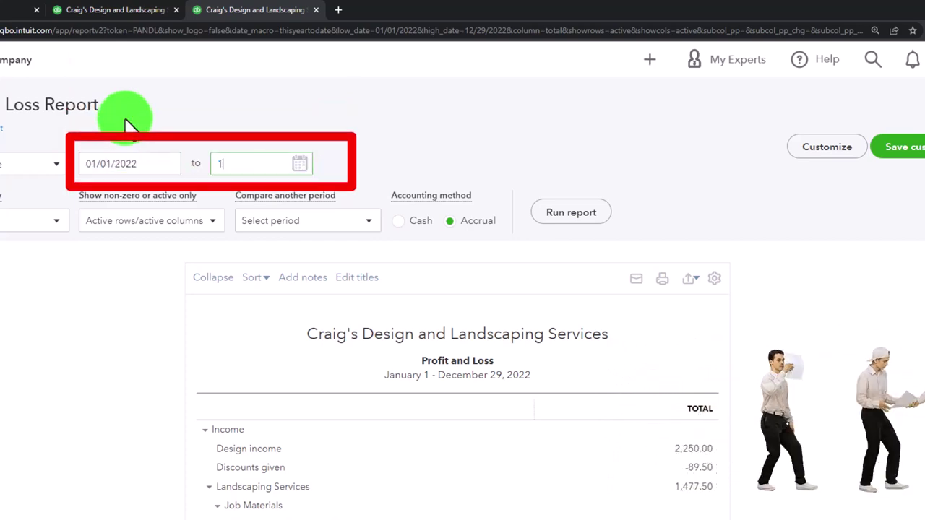
text(23122)
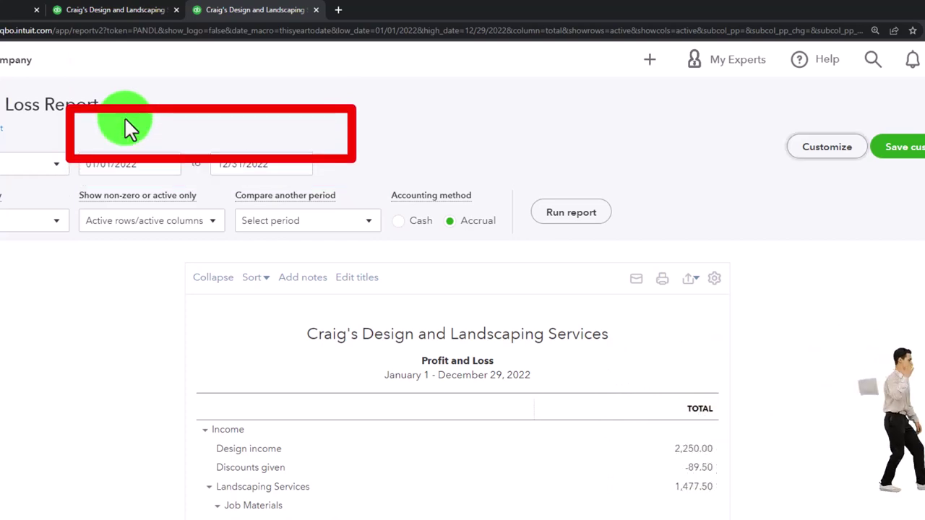
click(554, 212)
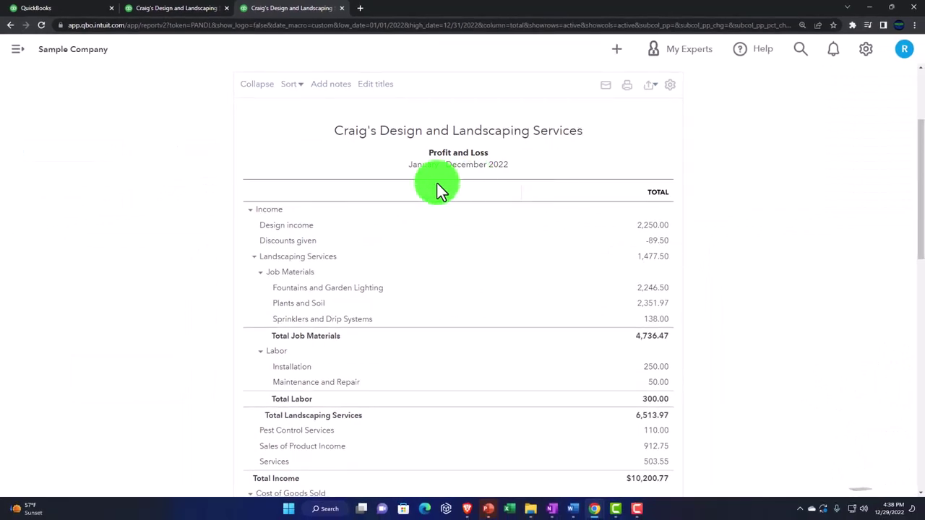
In the Balance Sheet tab, collapse the navigation pane and run the report for 01/01/2022 to 12/31/2022.
click(194, 10)
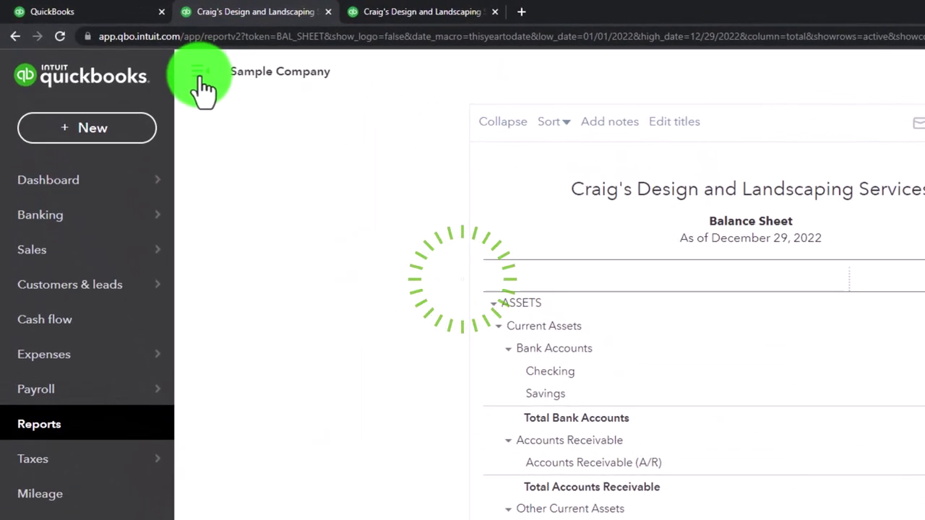
click(138, 49)
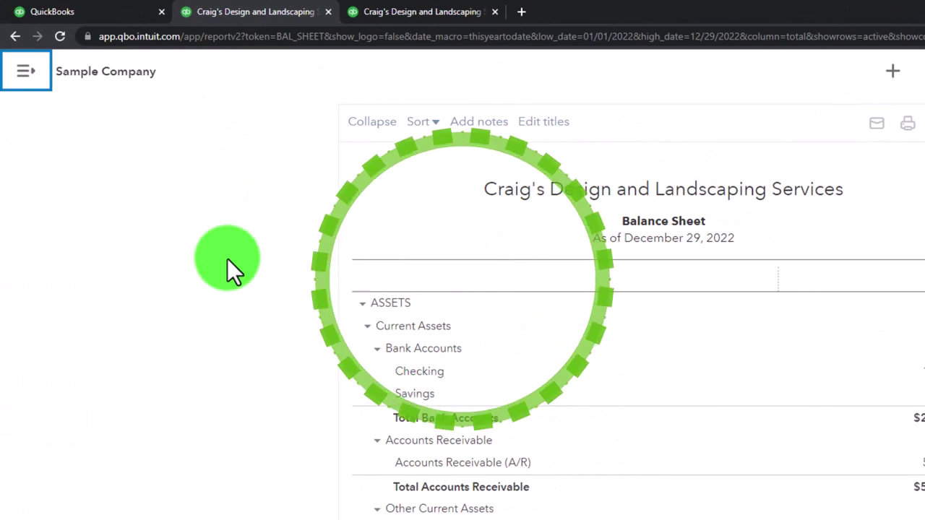
scroll(227, 258, up, 3)
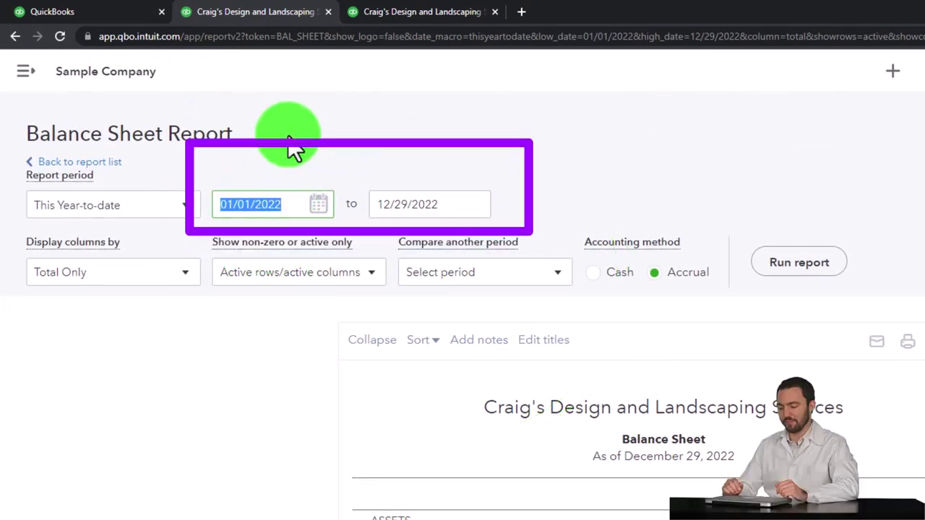
text(010122)
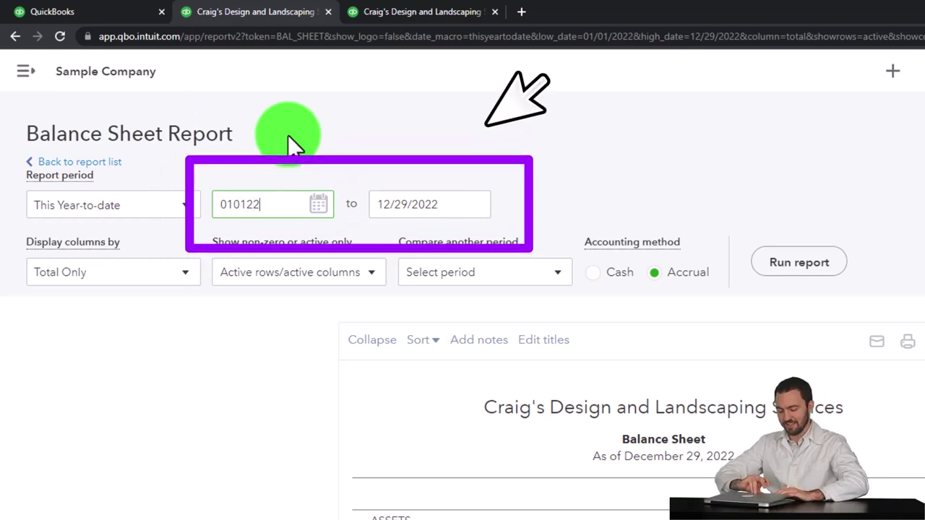
key(Tab)
text(123122)
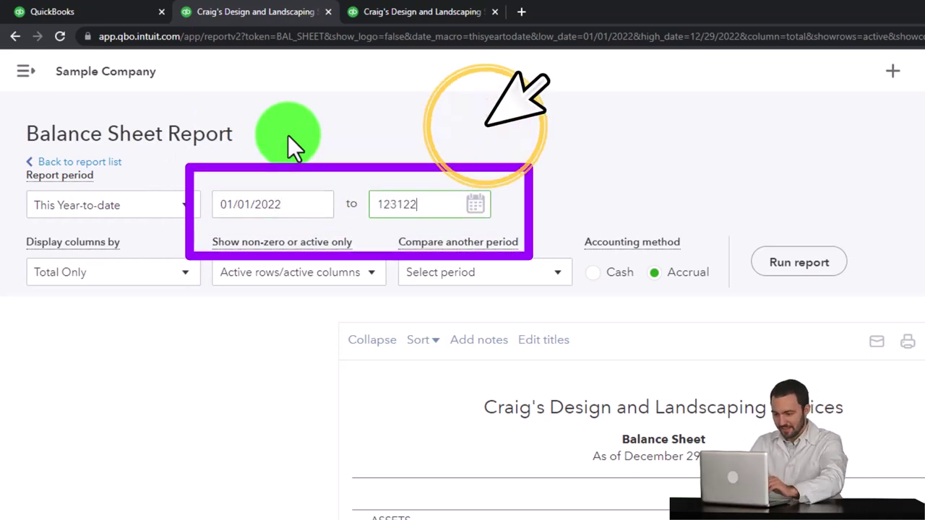
key(Tab)
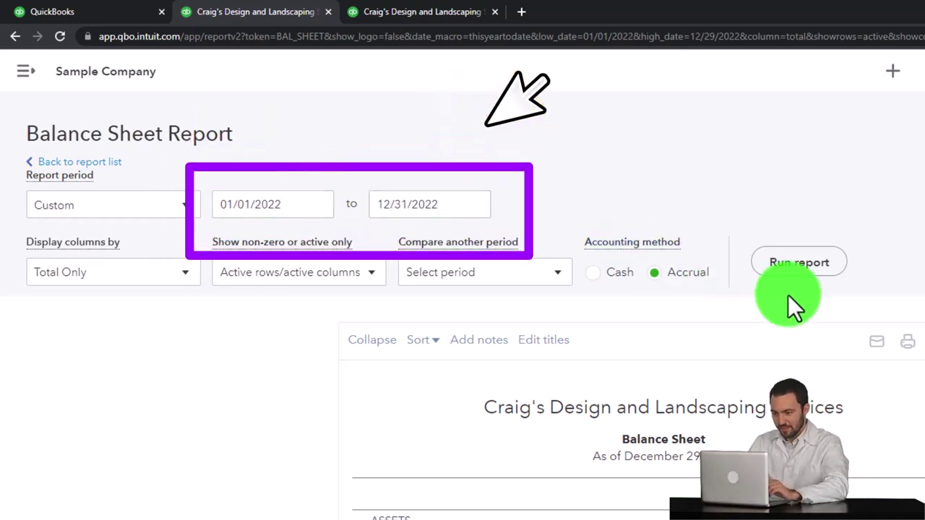
click(799, 262)
scroll(797, 281, down, 3)
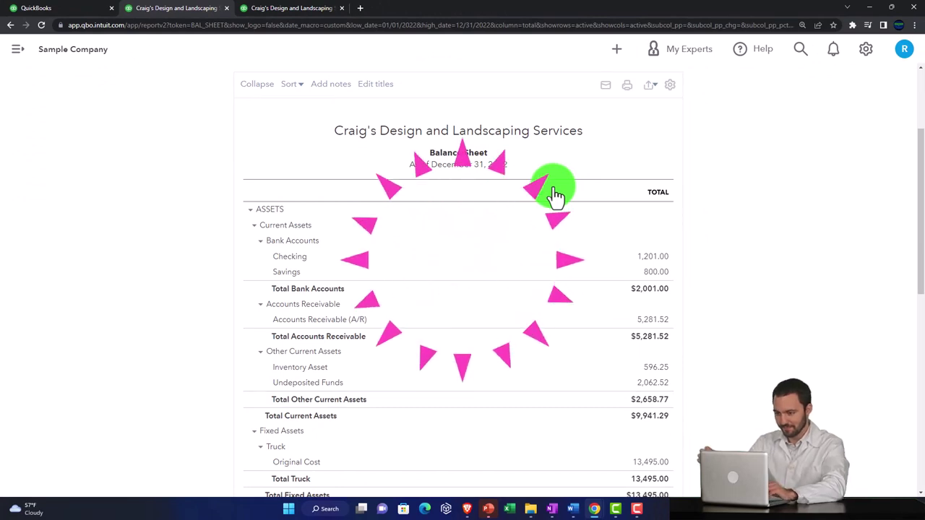
scroll(555, 194, up, 1)
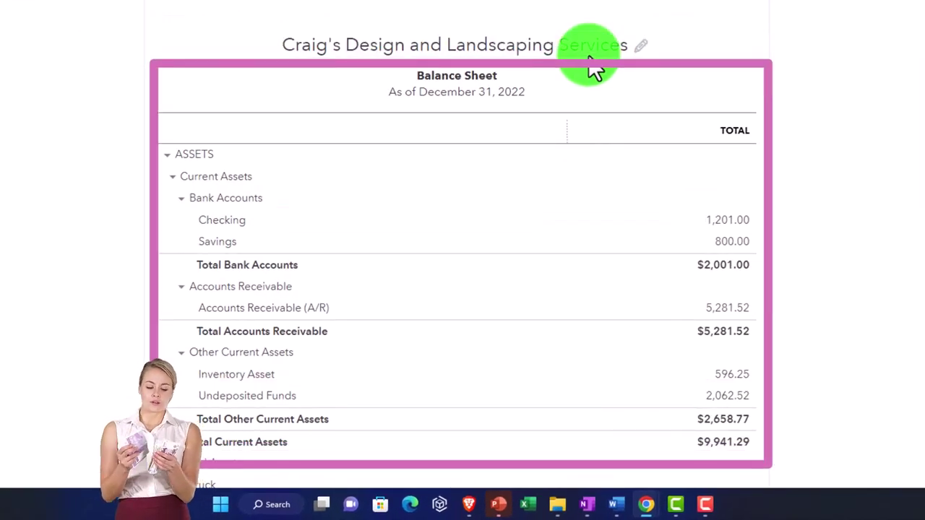
Review the transaction forms available for creating new customer, vendor, employee and other records, and close the list.
click(554, 26)
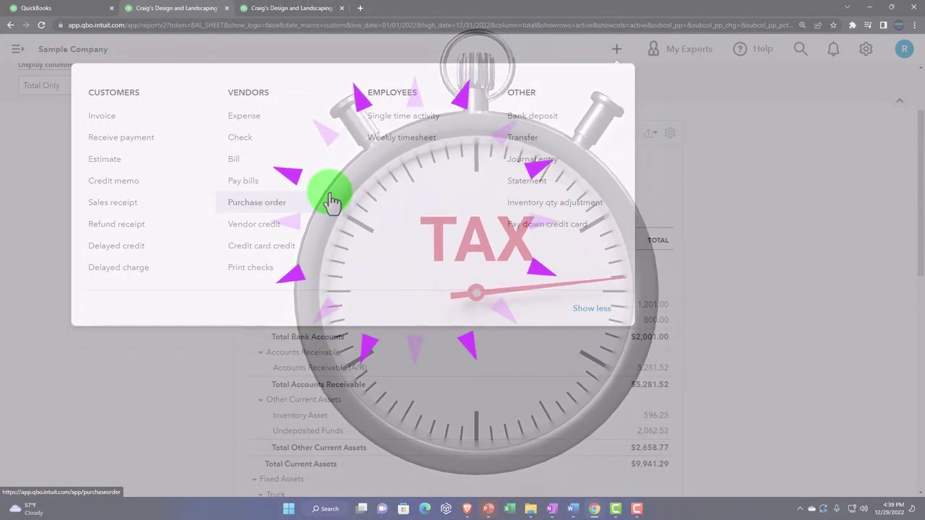
click(185, 358)
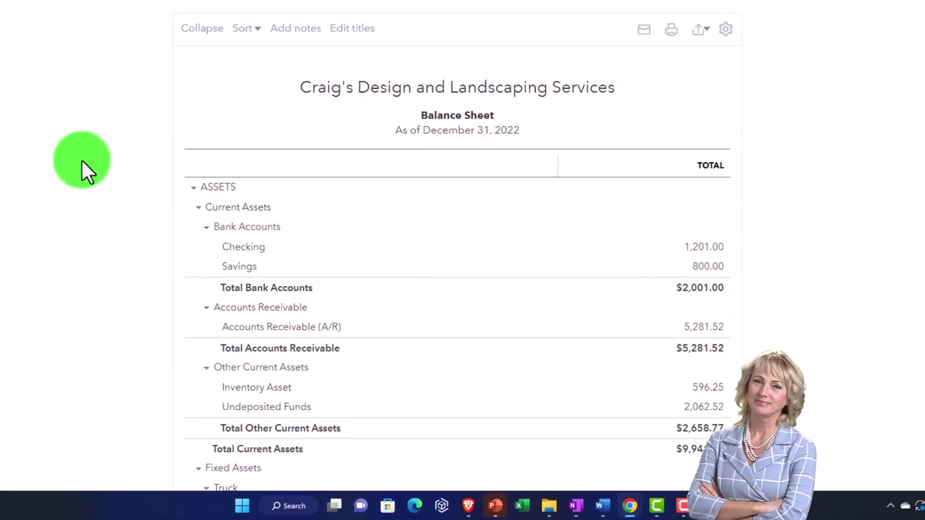
In the first browser tab, open the chart of accounts and collapse the navigation pane.
click(98, 14)
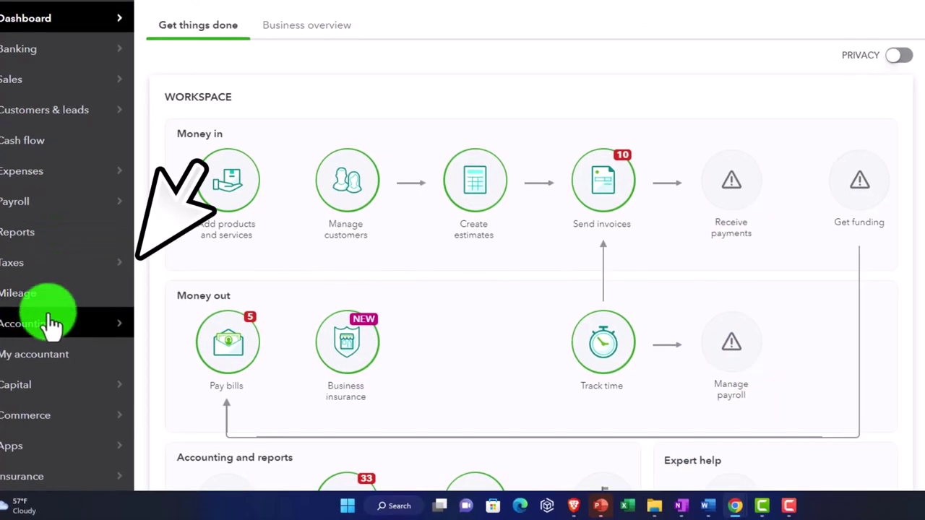
click(48, 335)
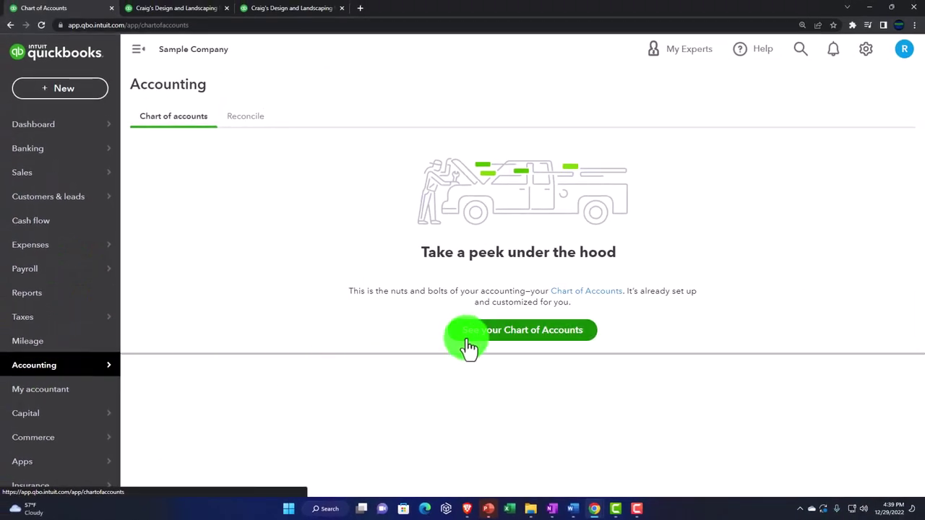
click(468, 340)
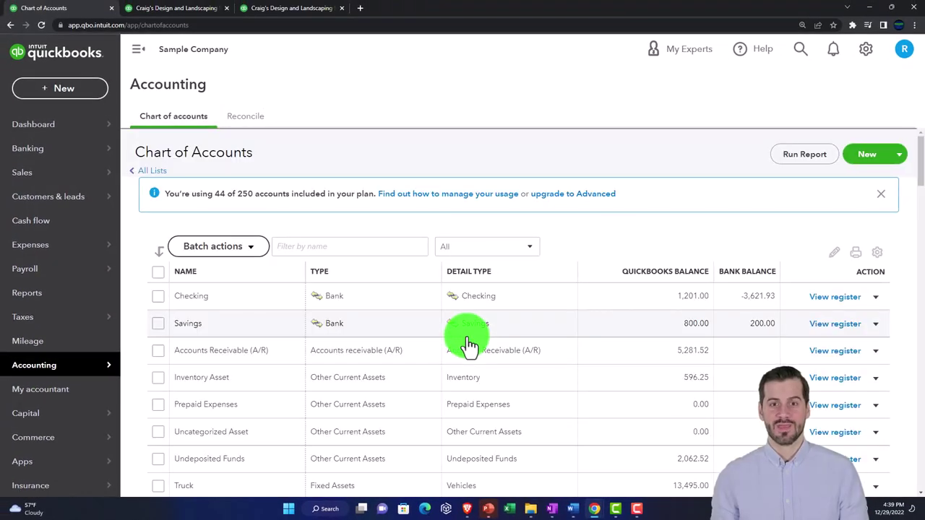
click(139, 52)
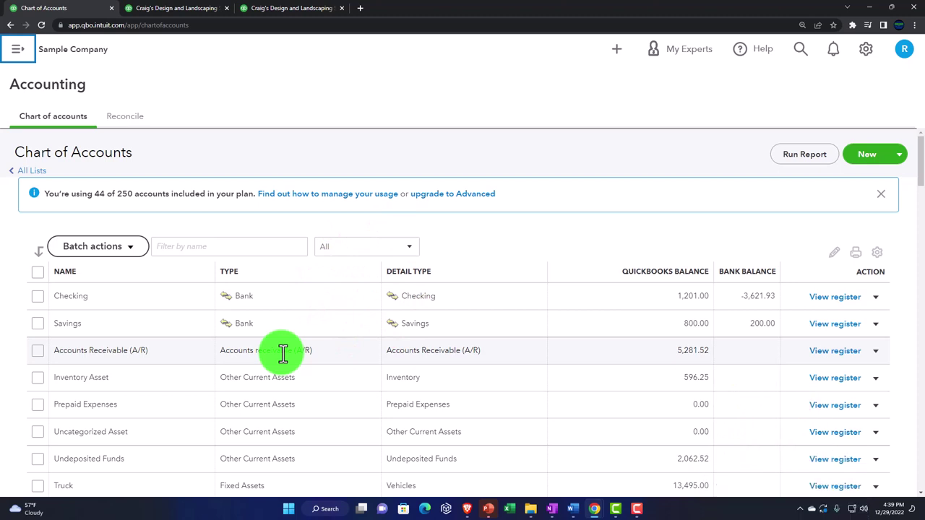
In the Balance Sheet tab, collapse the Bank Accounts, Accounts Receivable and Other Current Assets groups and the Current Assets section.
click(179, 15)
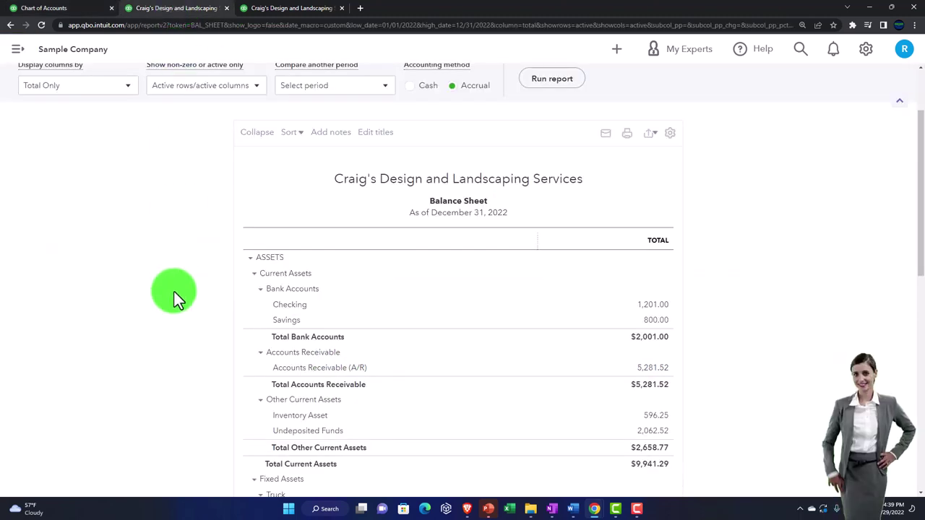
key(ctrl+plus)
key(ctrl+plus)
scroll(175, 292, down, 2)
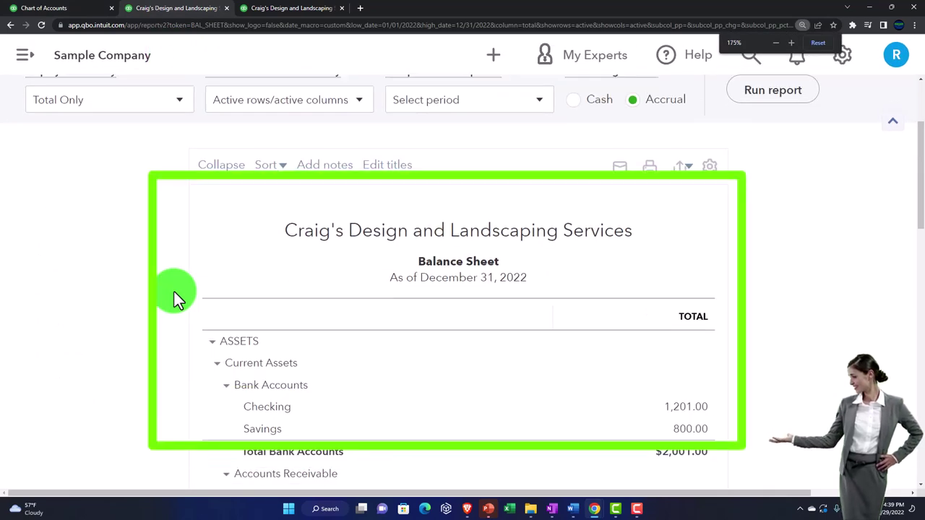
scroll(174, 292, down, 2)
scroll(174, 292, up, 1)
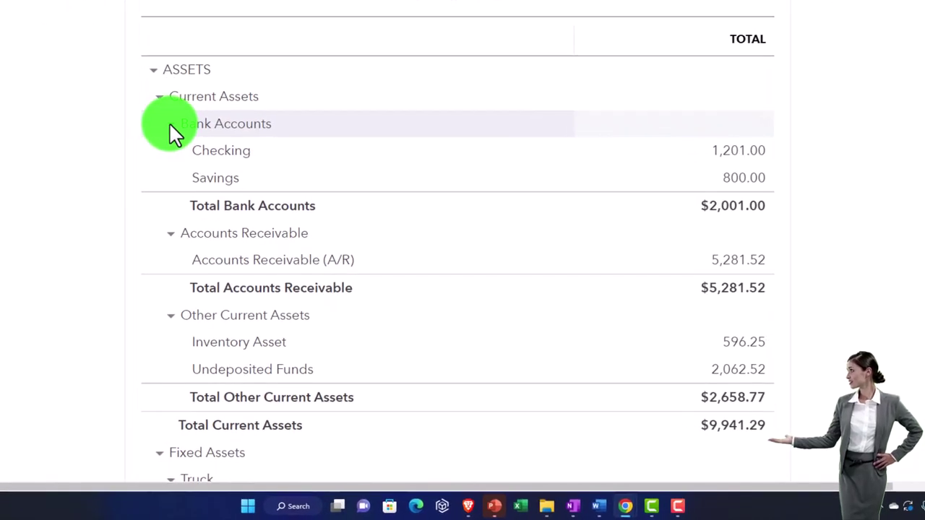
click(169, 122)
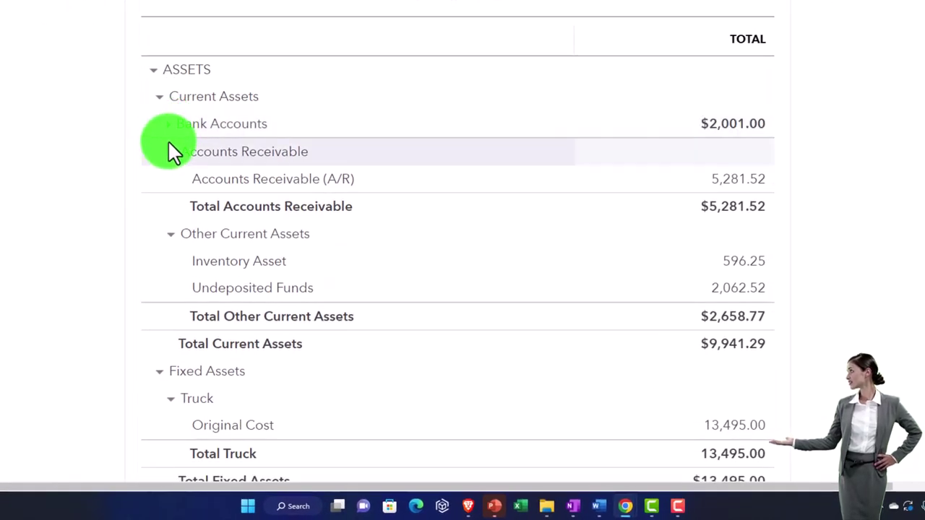
click(170, 154)
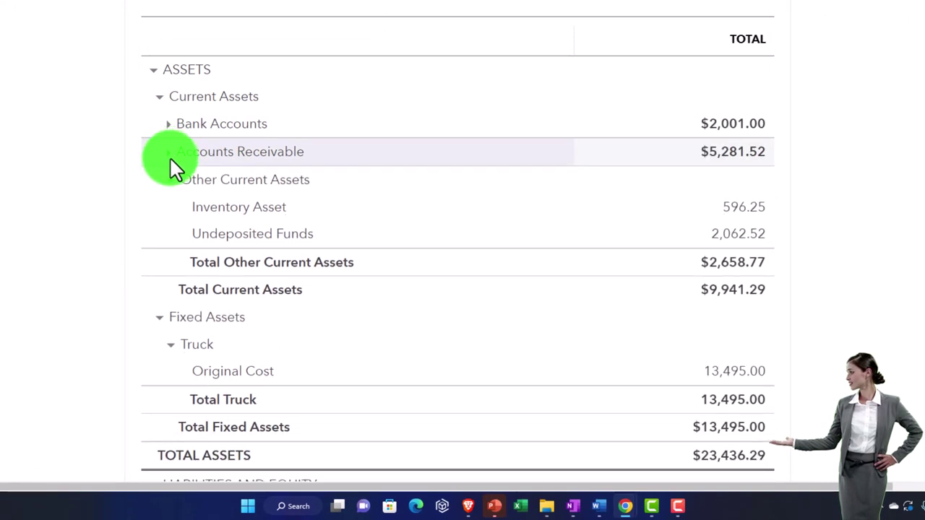
click(170, 179)
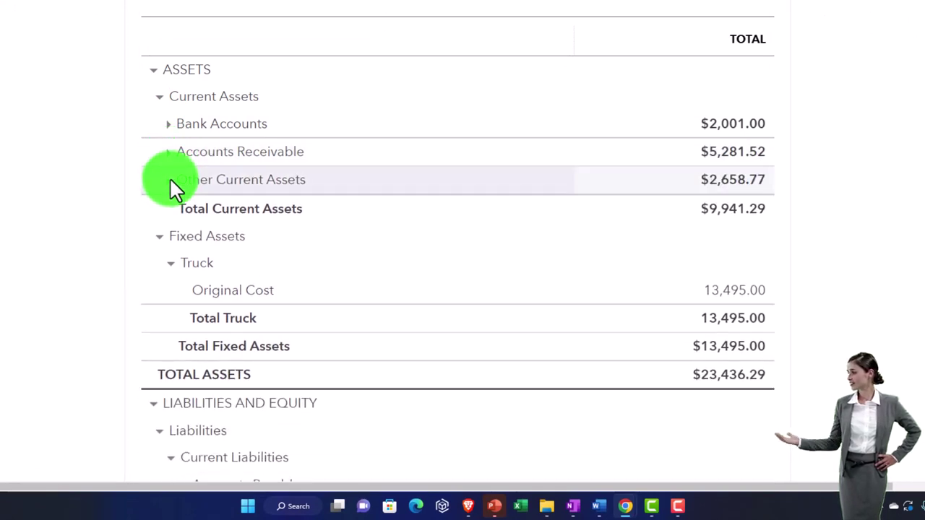
click(157, 96)
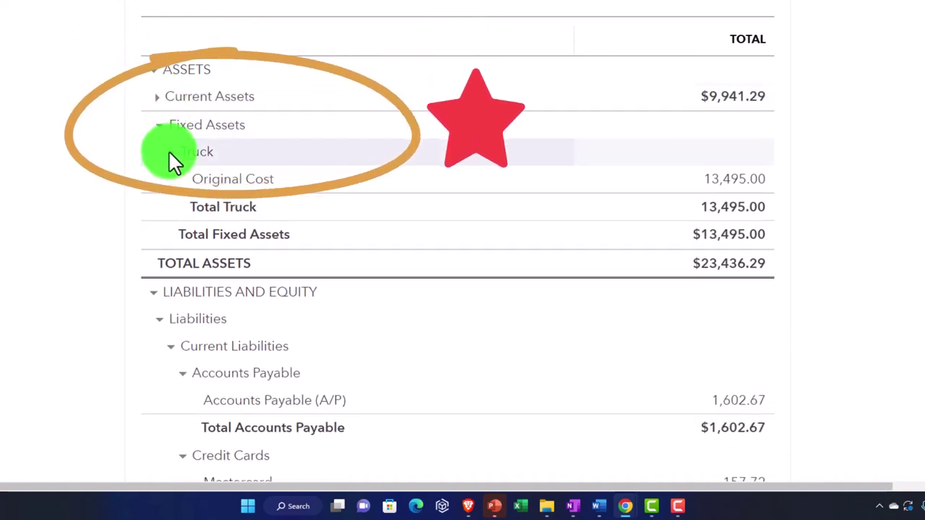
Collapse the Truck and Fixed Assets groups and the whole ASSETS section of the Balance Sheet.
click(168, 152)
click(164, 128)
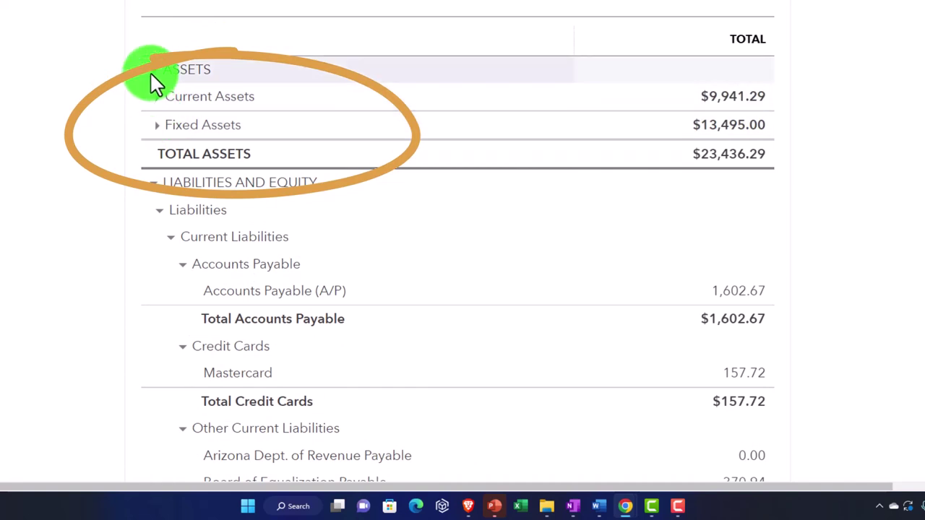
click(152, 70)
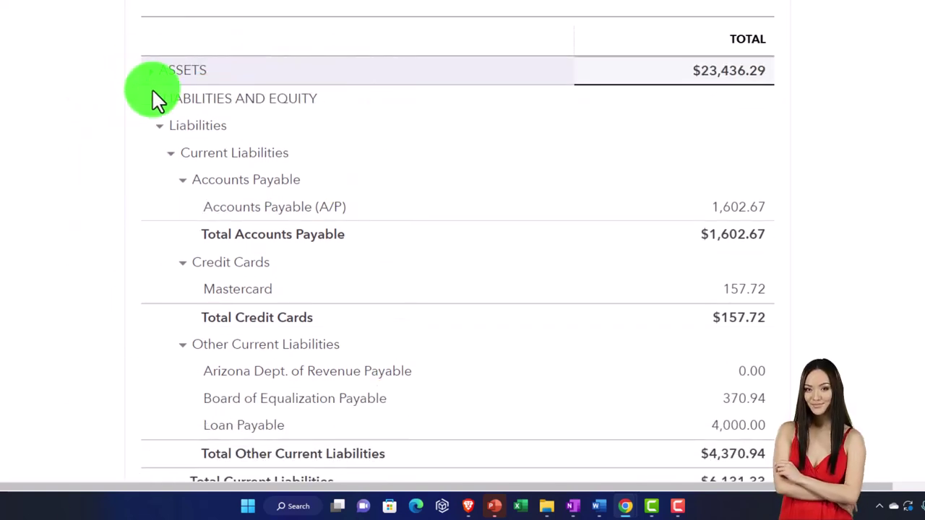
Collapse the Accounts Payable, Current Liabilities and Long-Term Liabilities groups and the Liabilities section.
click(183, 180)
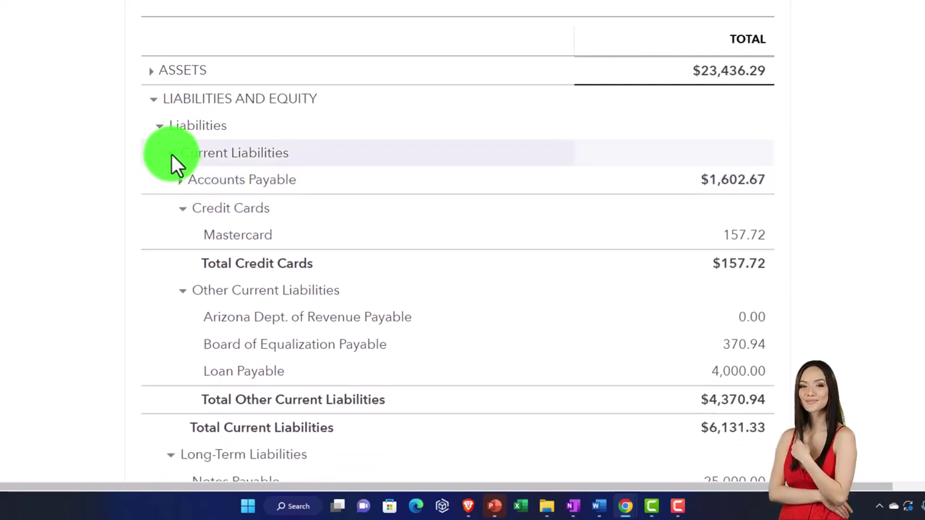
click(171, 154)
click(159, 130)
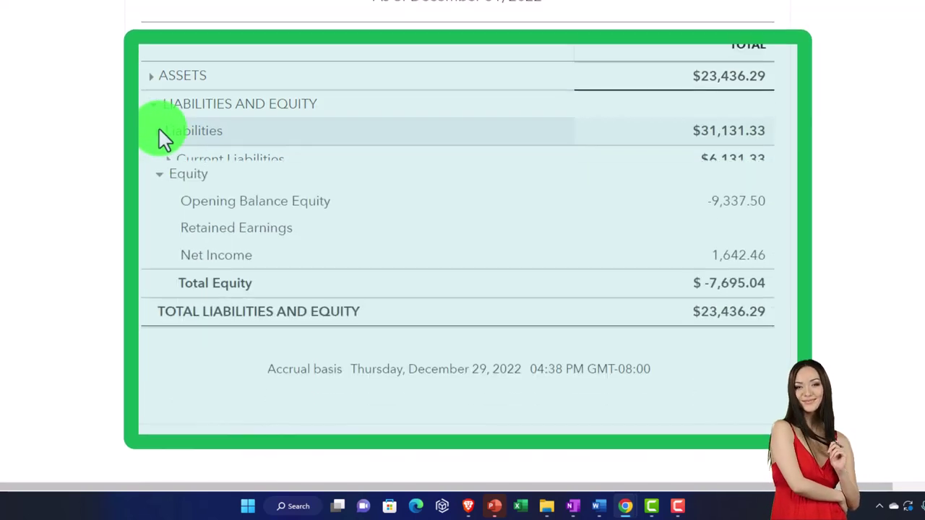
click(159, 147)
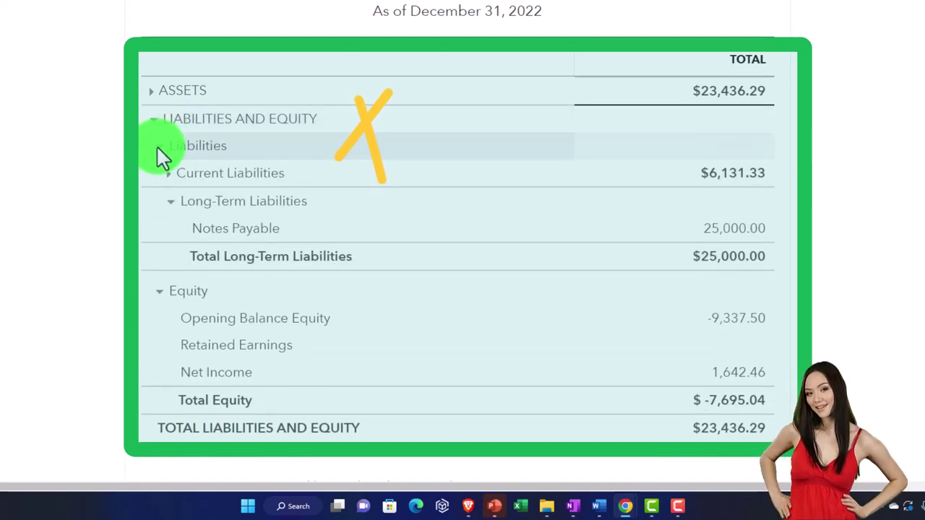
click(158, 147)
click(158, 147)
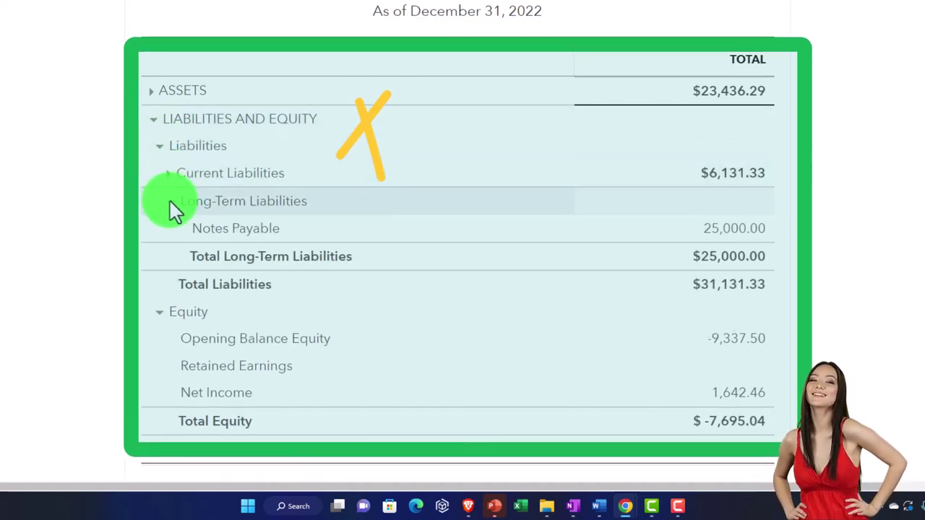
click(169, 201)
click(159, 146)
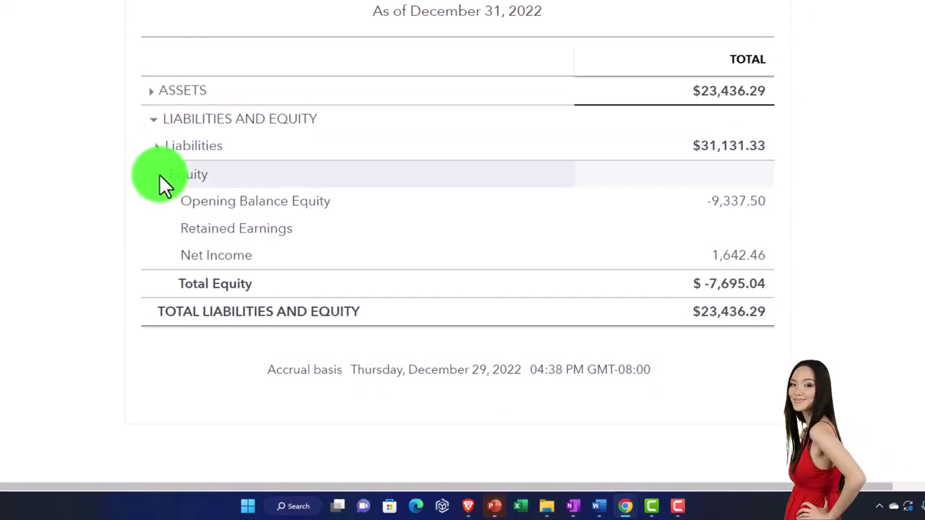
Collapse the Equity group and the whole LIABILITIES AND EQUITY section, and compare its total with the ASSETS total.
click(165, 181)
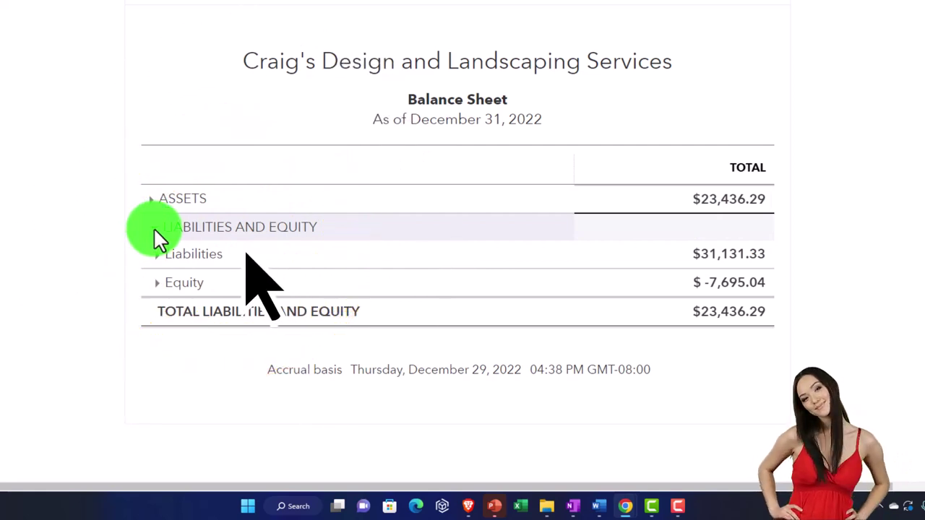
click(153, 227)
key(ctrl+plus)
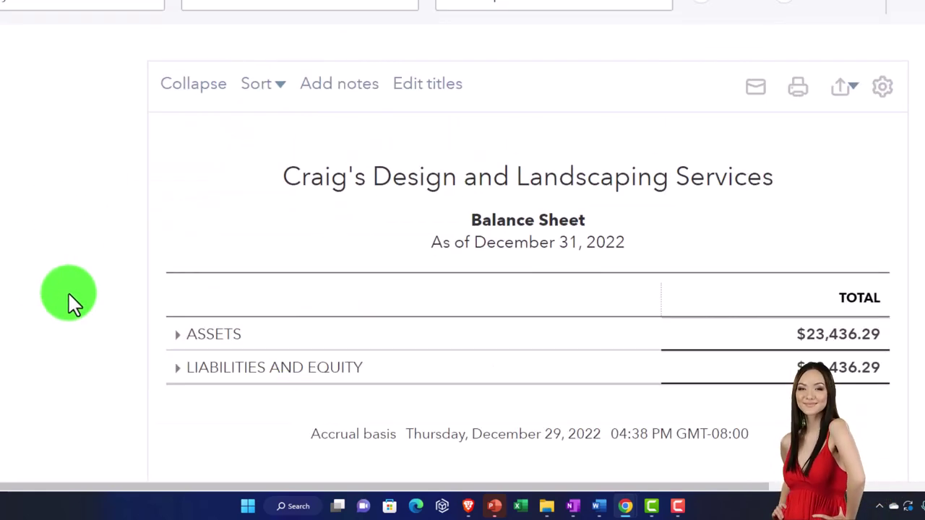
key(ctrl+plus)
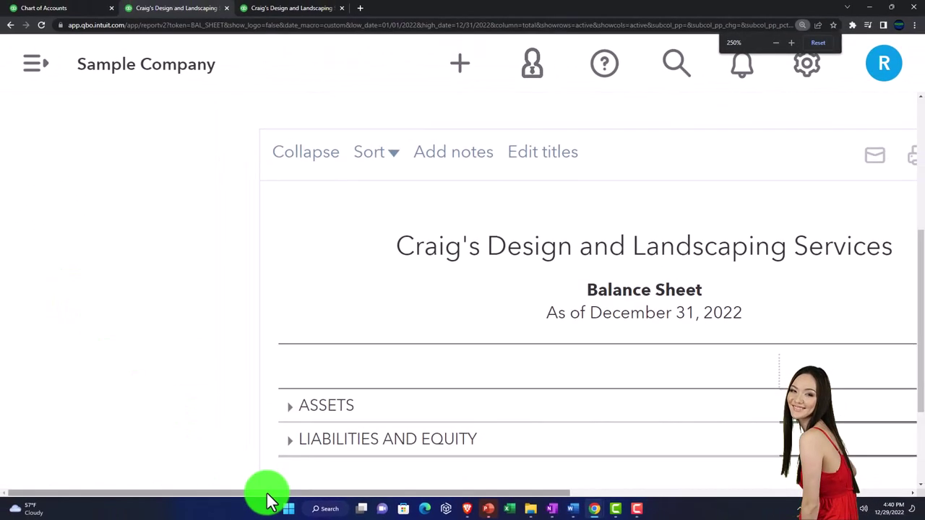
drag(261, 495, 383, 499)
scroll(341, 438, down, 2)
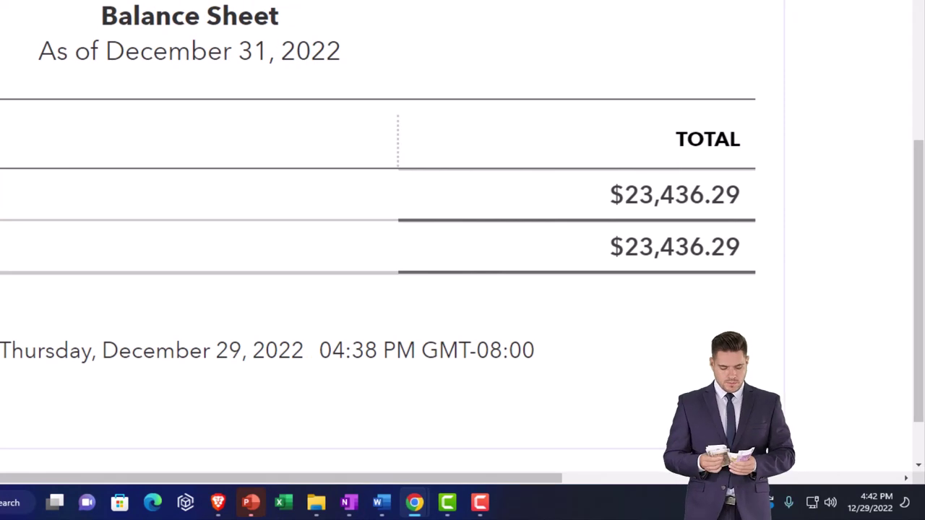
Set the Balance Sheet's start date to 11/01/2022 and rerun the report.
click(481, 266)
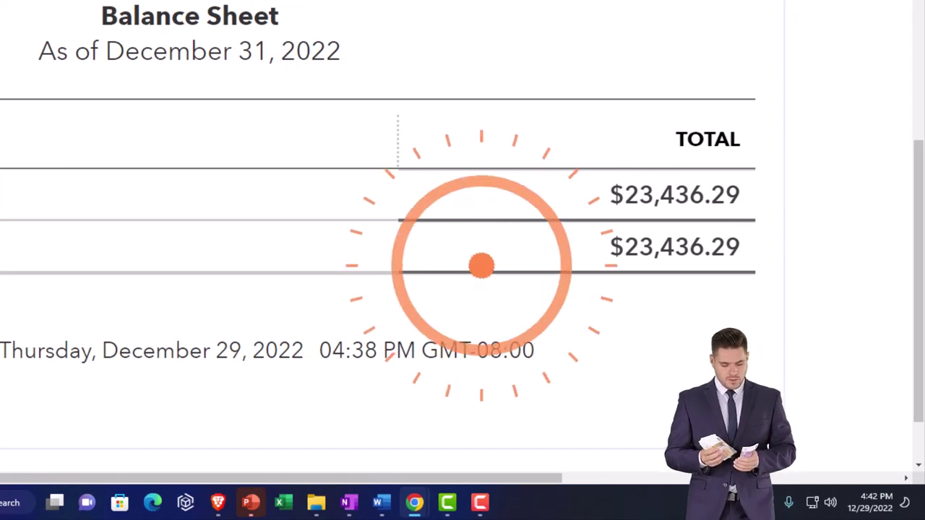
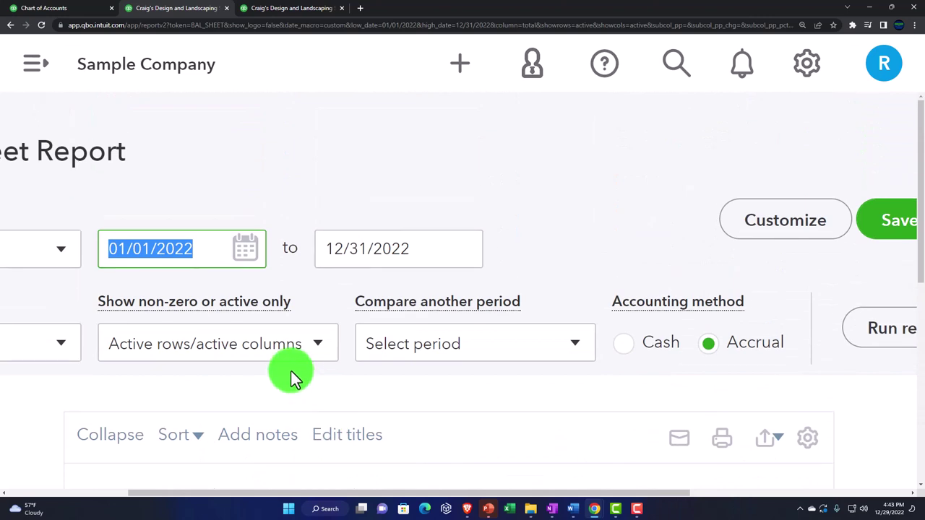
text(11012022)
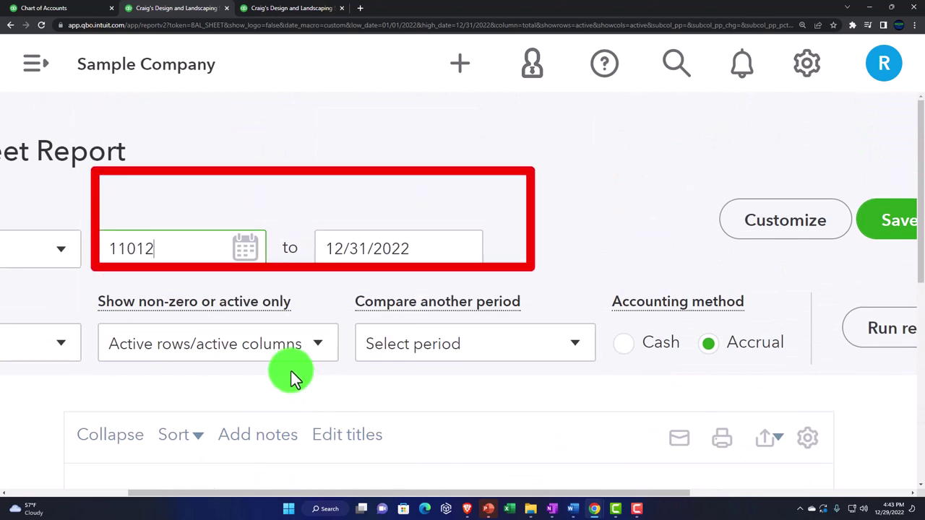
key(Tab)
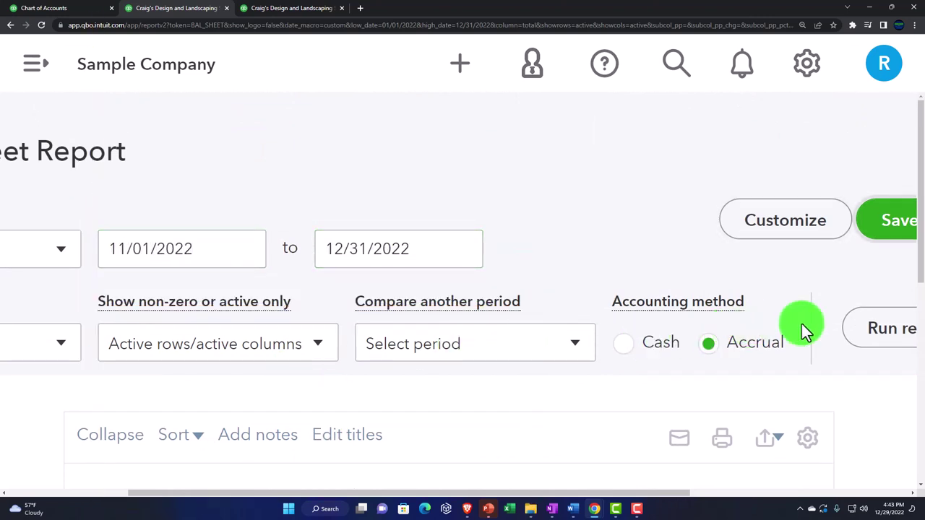
click(861, 329)
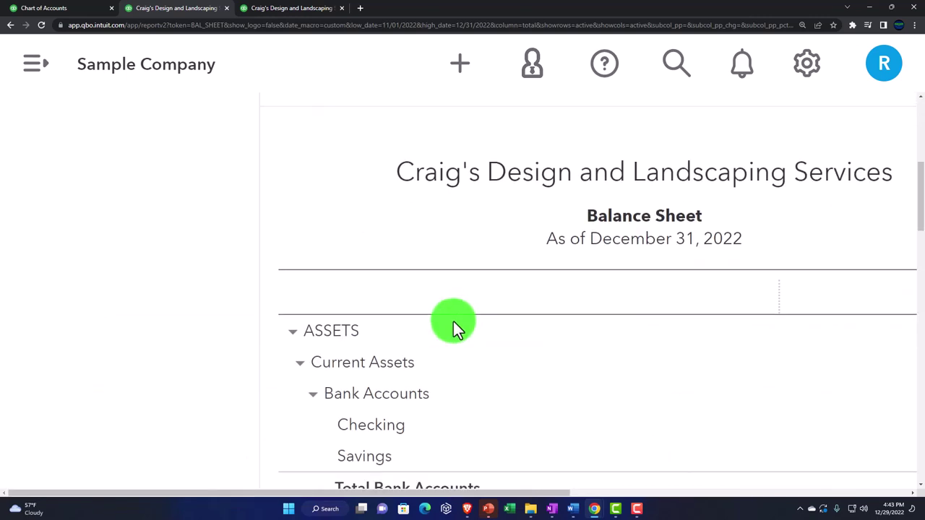
Examine the rerun Balance Sheet from the bank accounts down to total liabilities and equity.
scroll(453, 321, down, 1)
scroll(302, 316, down, 8)
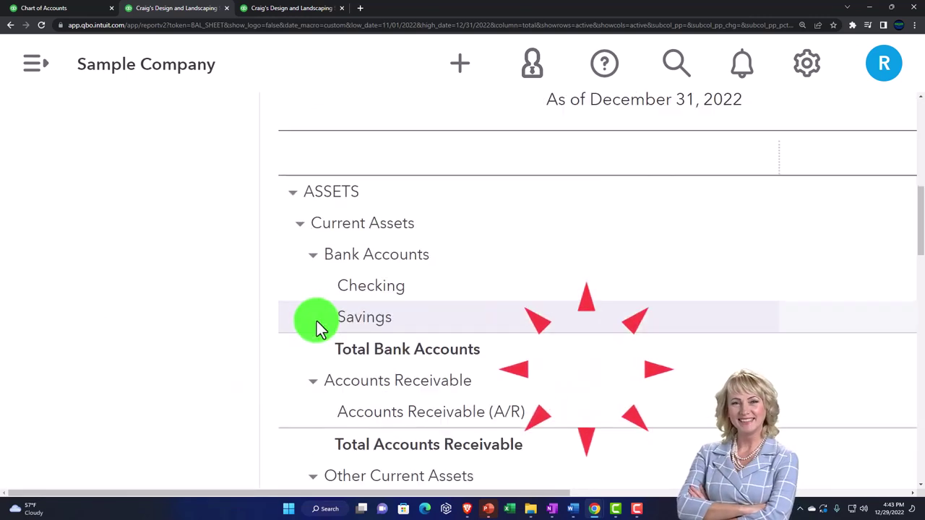
scroll(325, 331, down, 3)
key(ctrl+plus)
key(ctrl+minus)
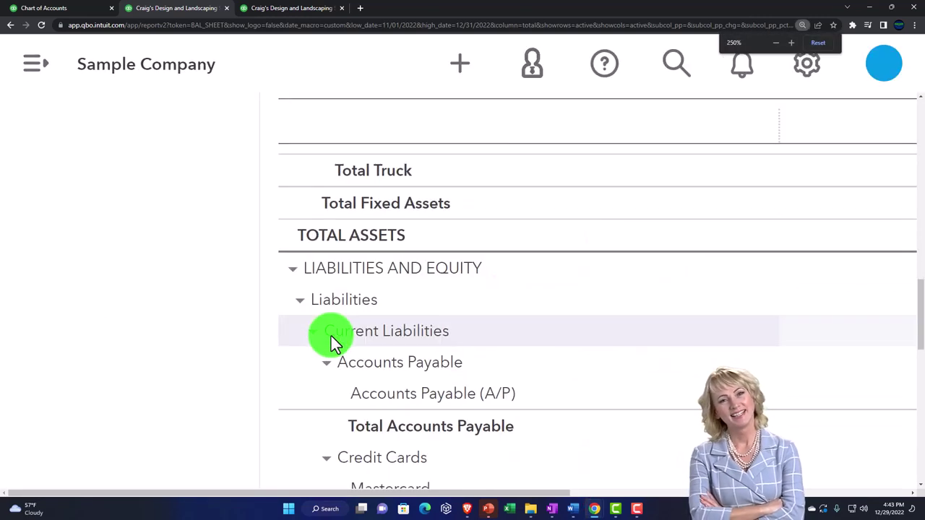
key(ctrl+minus)
scroll(332, 336, down, 7)
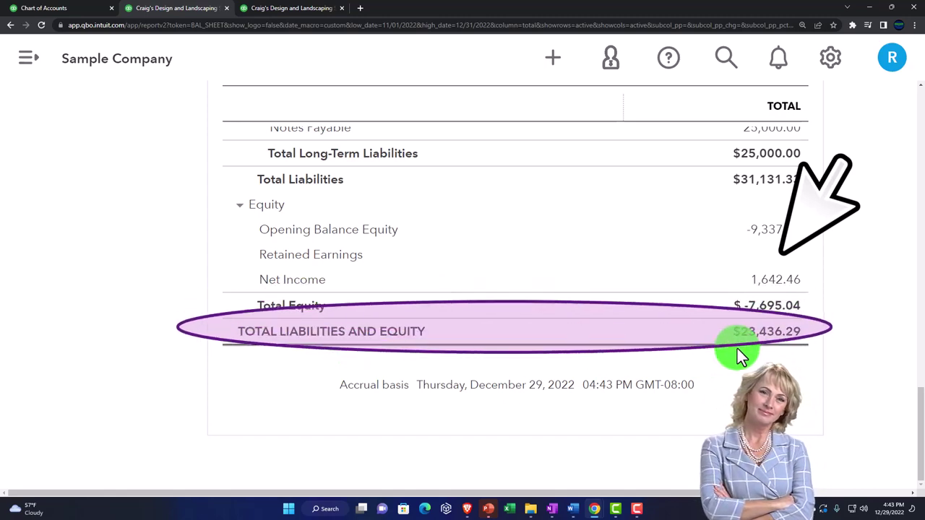
Set the Balance Sheet's start date to 01/01/2022, rerun the report, and check it down to the equity section.
scroll(738, 352, up, 10)
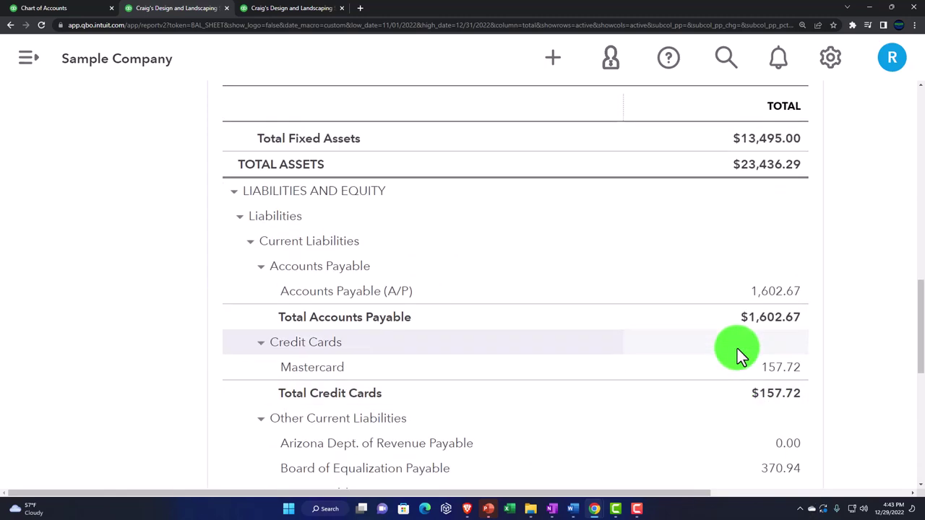
scroll(348, 217, up, 6)
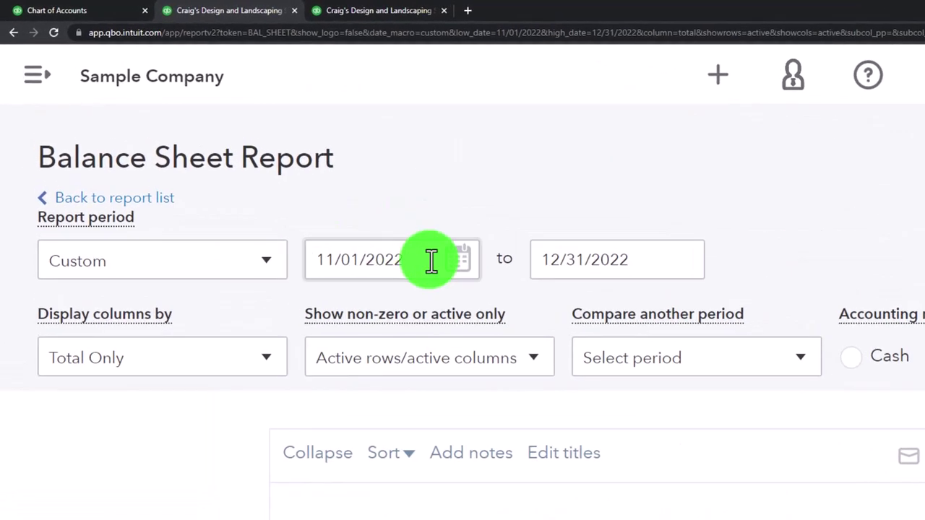
drag(331, 200, 119, 170)
text(01/01/)
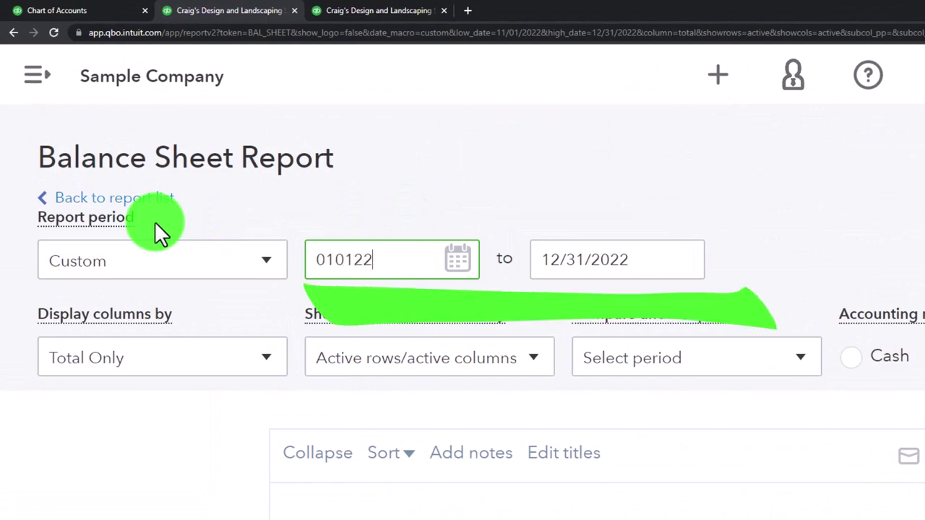
text(202)
key(Tab)
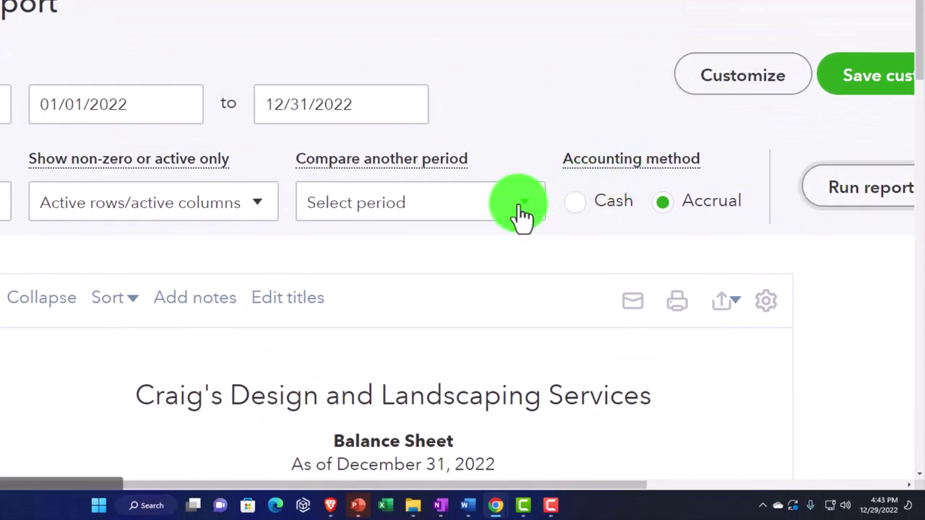
scroll(520, 206, down, 15)
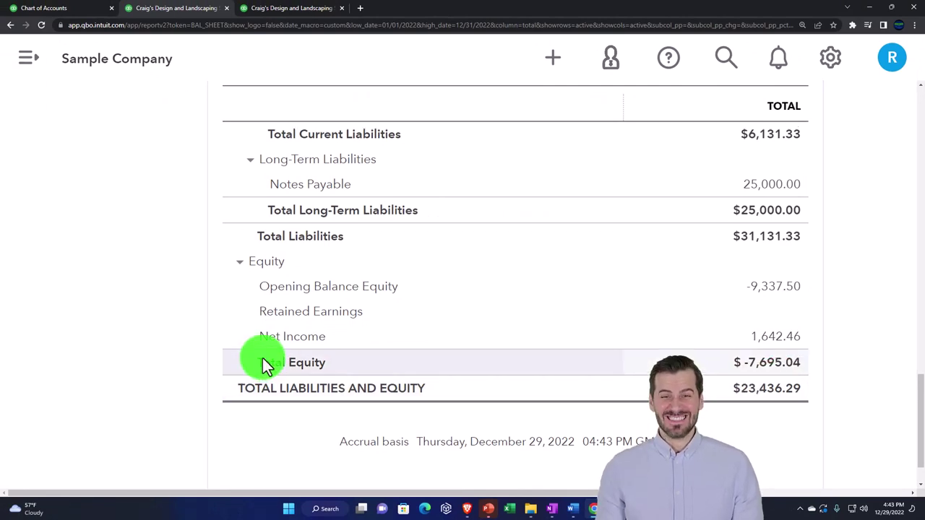
Collapse the ASSETS and LIABILITIES AND EQUITY sections, and check the 2022 Profit and Loss report before returning to the Balance Sheet.
scroll(263, 365, up, 5)
scroll(264, 365, up, 8)
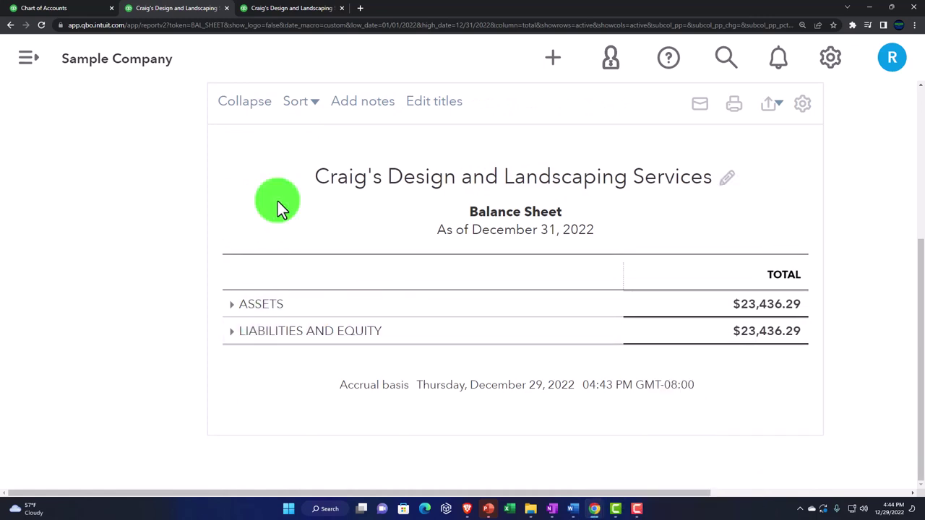
click(291, 16)
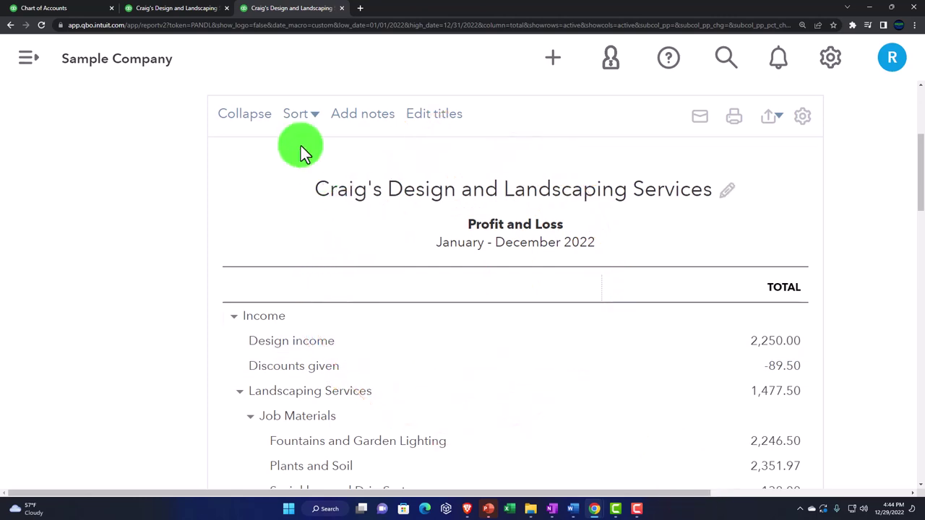
click(191, 16)
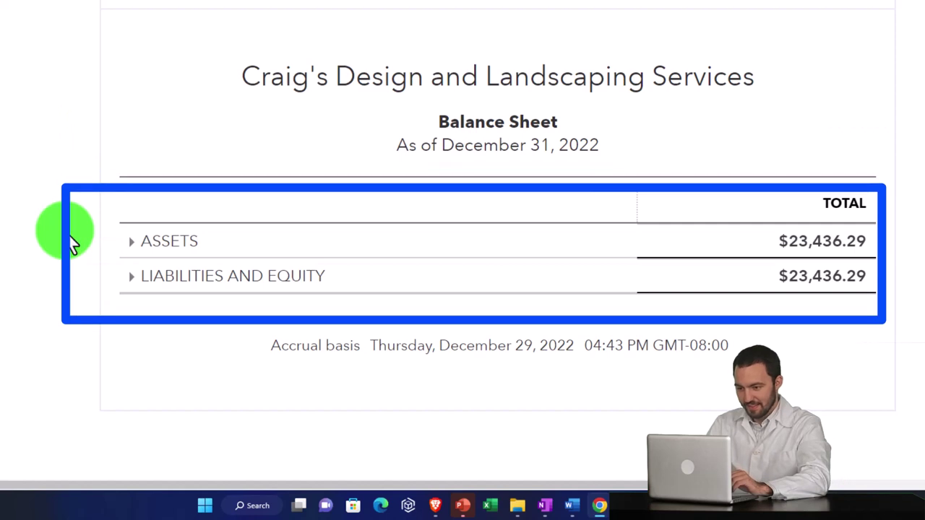
Expand the ASSETS section with Fixed Assets collapsed and Current Assets opened to its subgroups.
click(129, 241)
scroll(108, 251, down, 1)
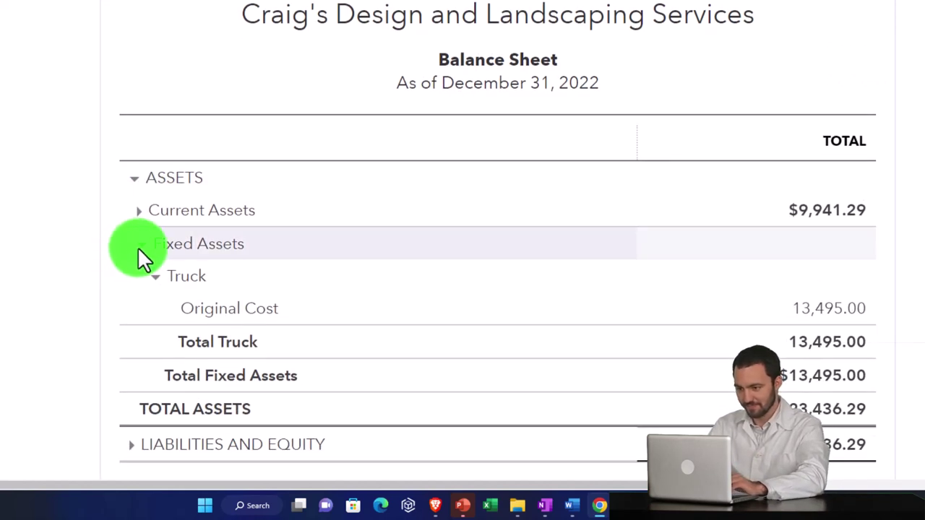
click(140, 244)
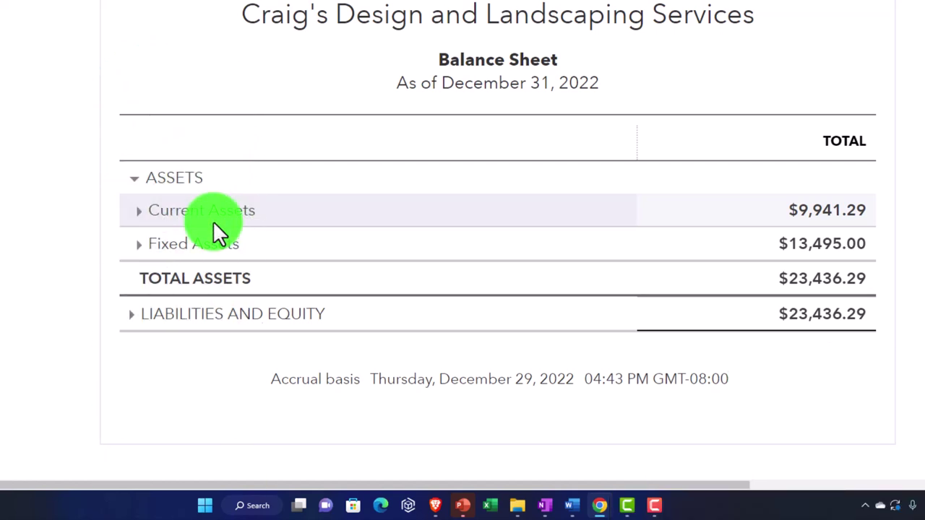
click(139, 214)
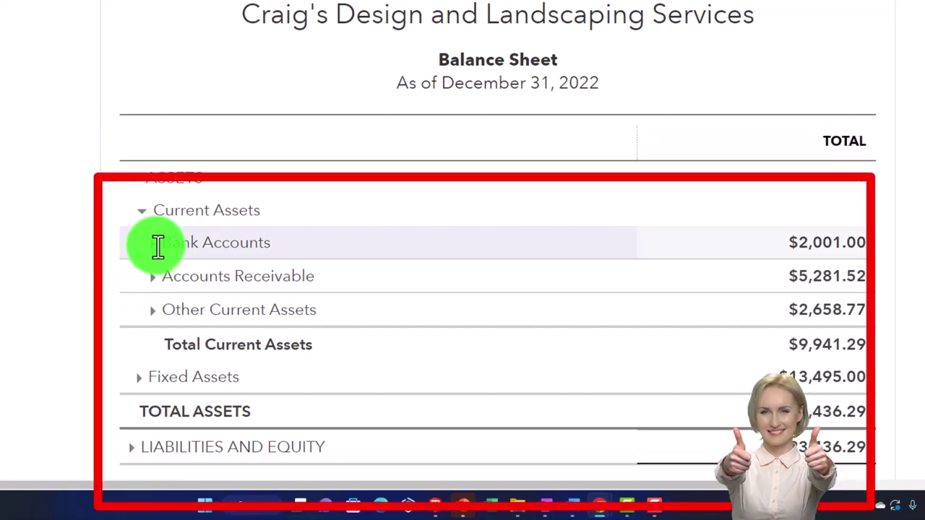
Look inside the Bank Accounts group and compare it with the account types in the chart of accounts.
click(153, 245)
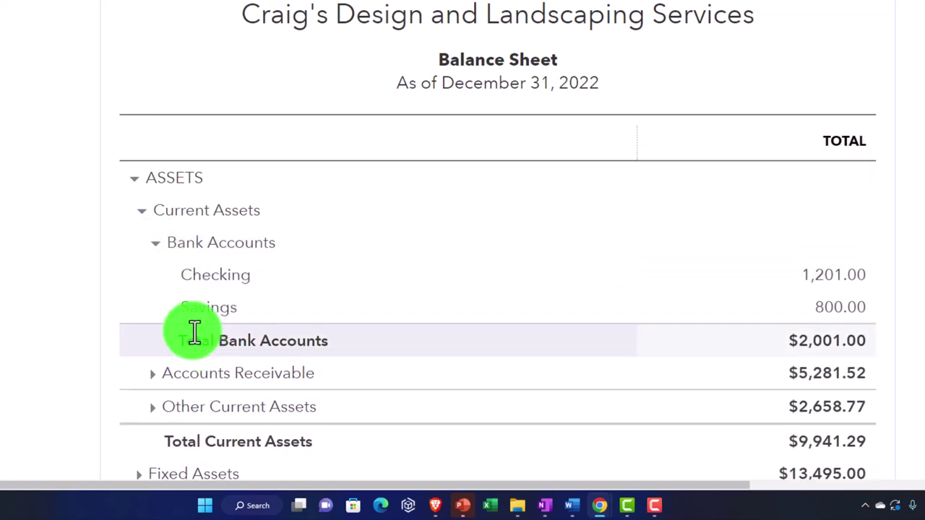
click(158, 243)
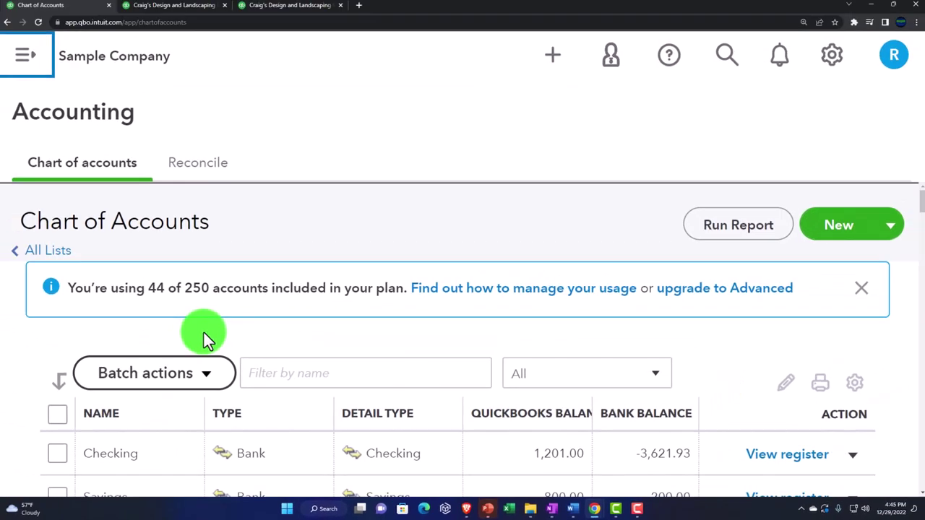
scroll(206, 333, down, 2)
scroll(206, 334, down, 1)
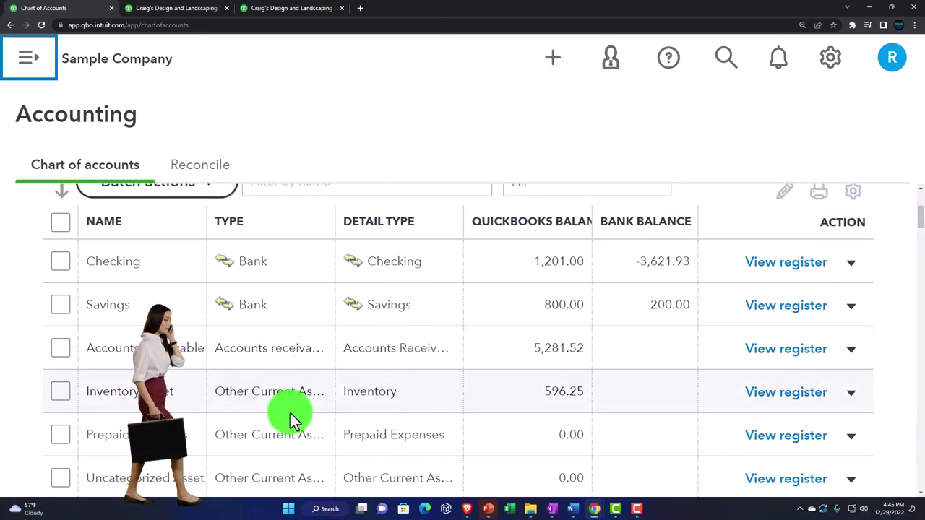
click(192, 11)
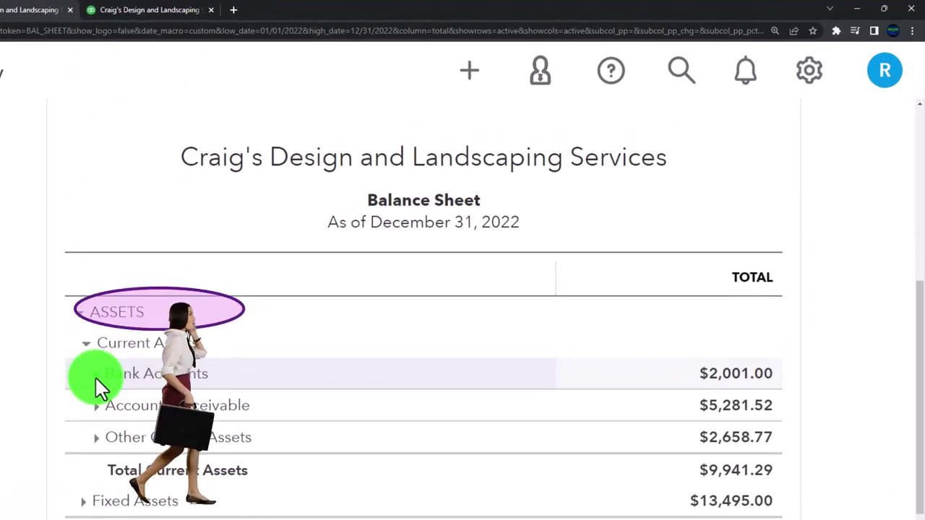
Expand the Bank Accounts and Accounts Receivable groups under Current Assets on the Balance Sheet.
click(96, 378)
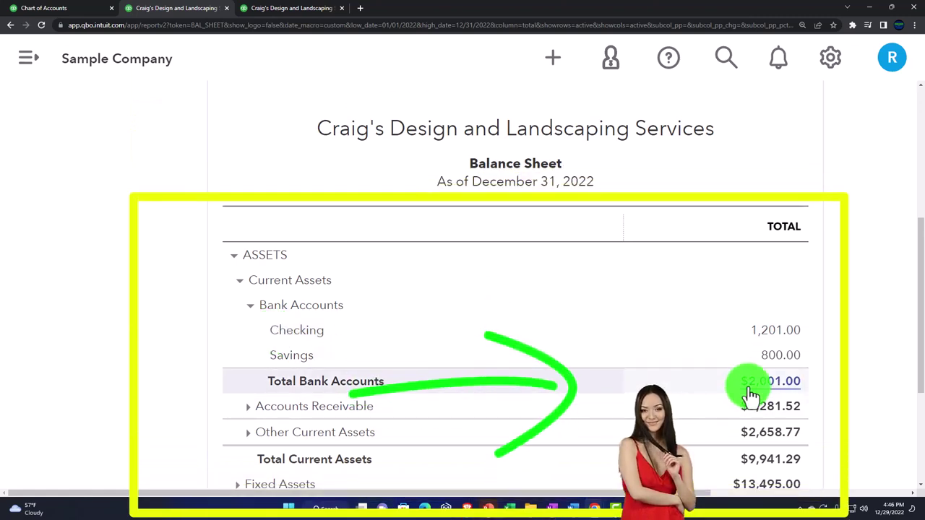
scroll(655, 397, down, 1)
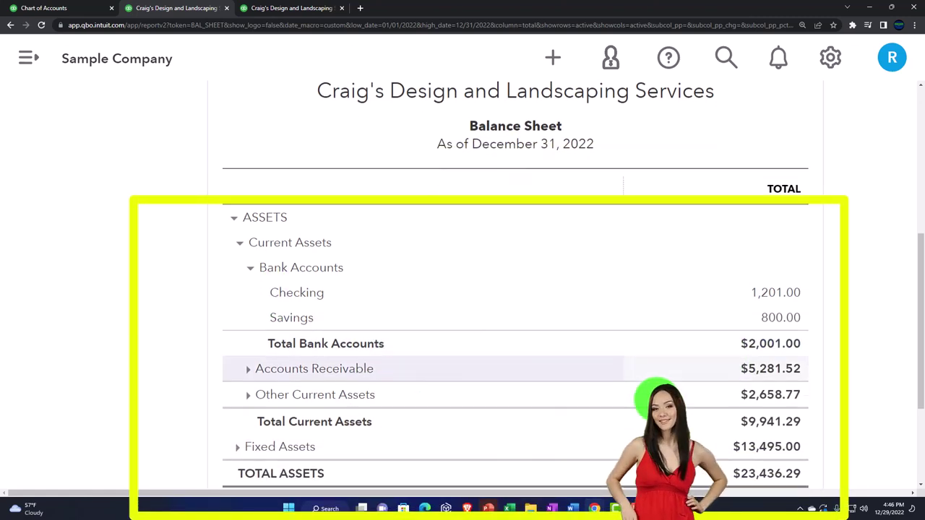
click(249, 359)
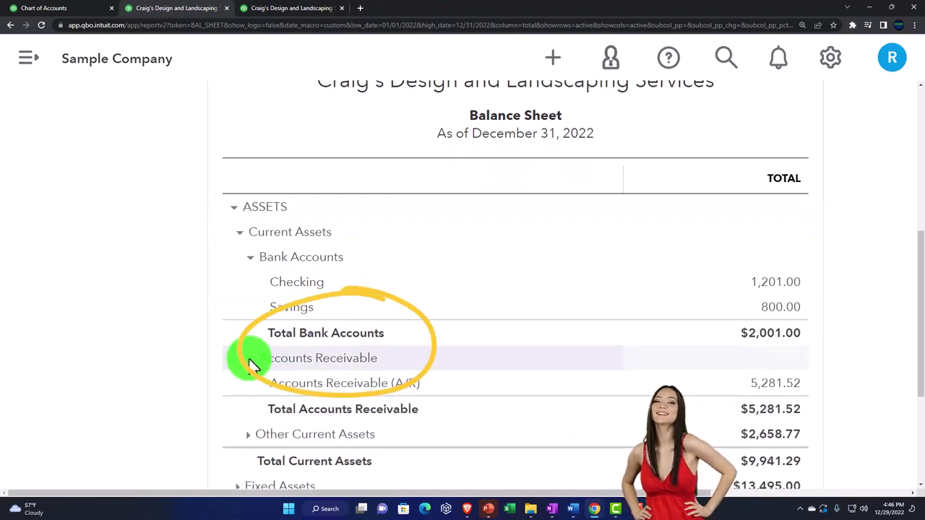
scroll(250, 365, down, 1)
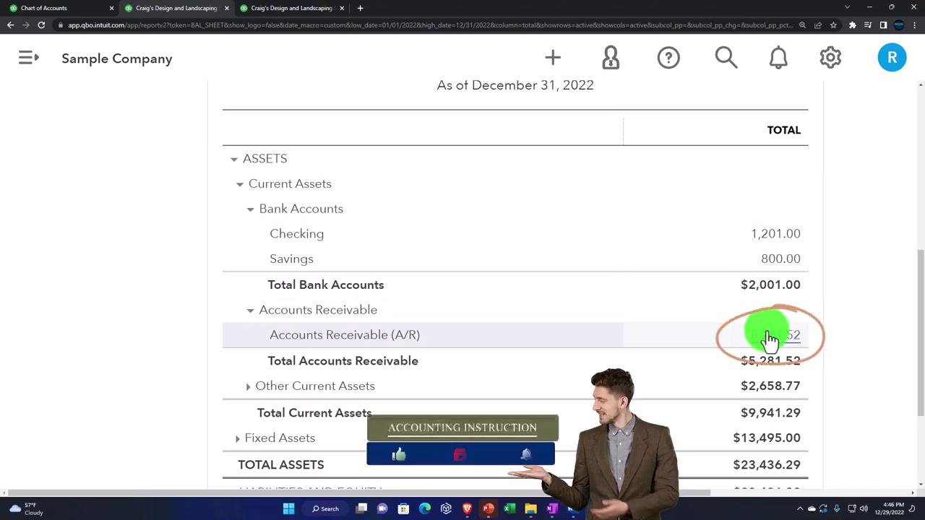
Drill into the Checking balance to examine its transaction report, and return to the Balance Sheet.
click(771, 234)
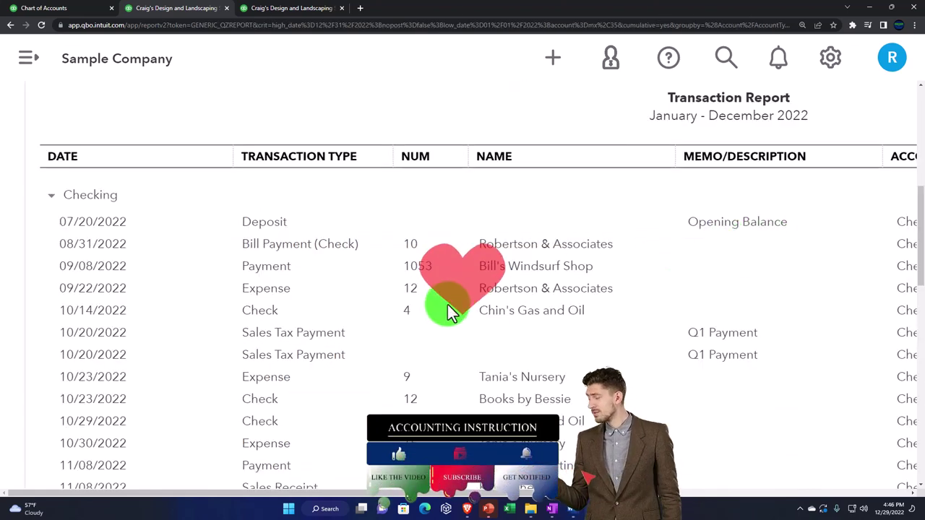
key(ctrl+minus)
key(ctrl+minus)
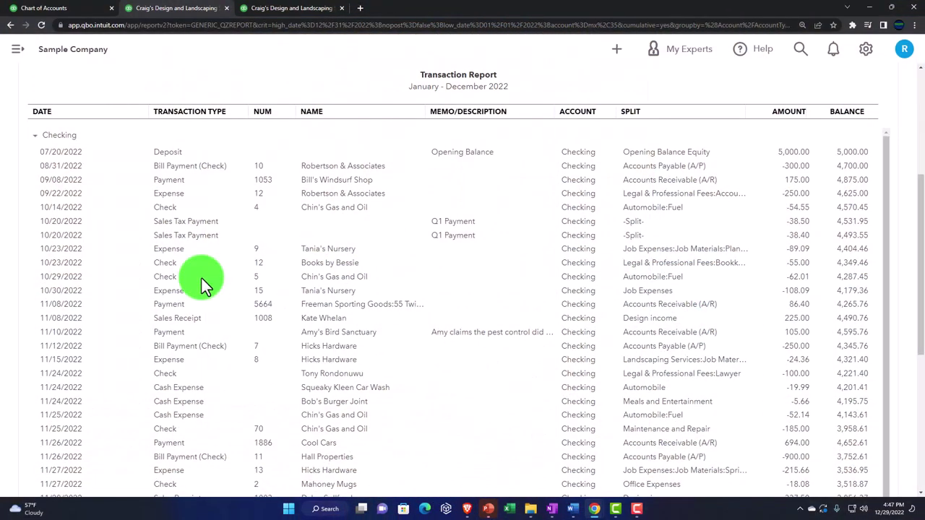
scroll(201, 278, up, 3)
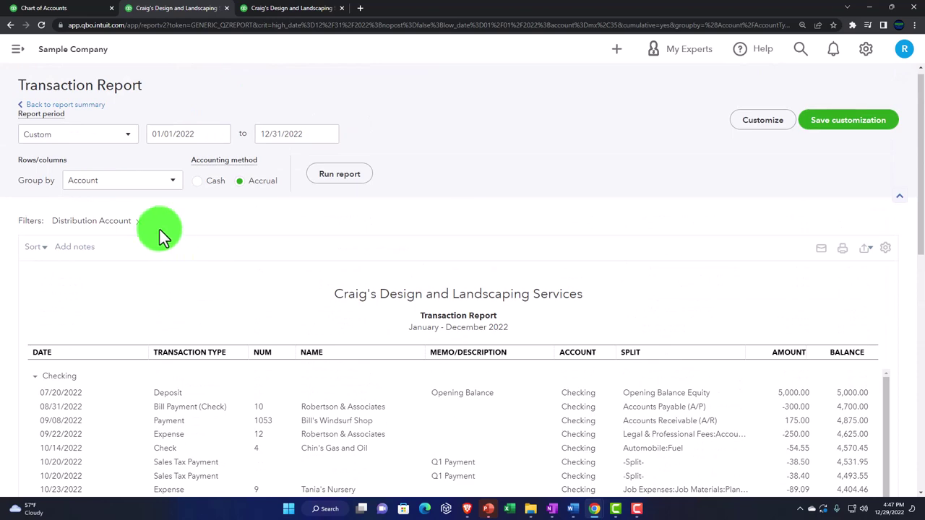
click(76, 105)
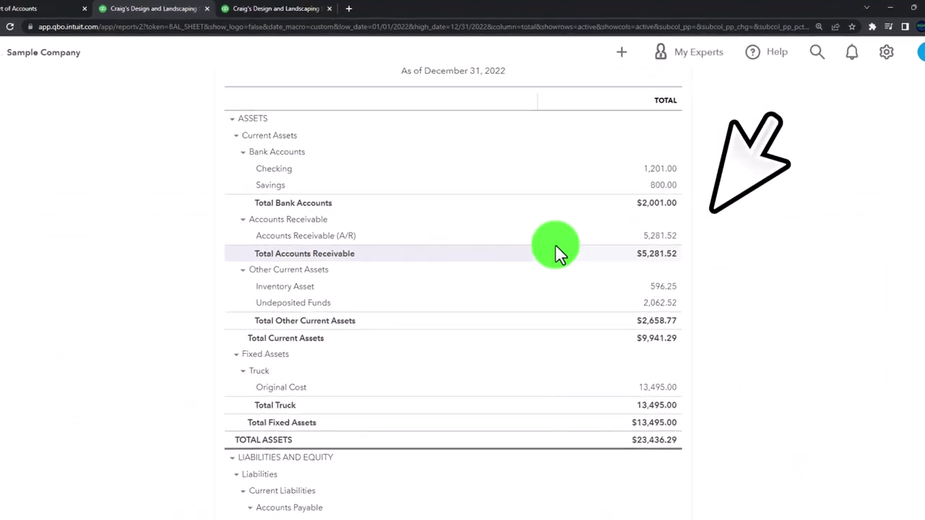
Drill into the Accounts Receivable balance to examine its invoices and payments, and return to the Balance Sheet.
click(690, 277)
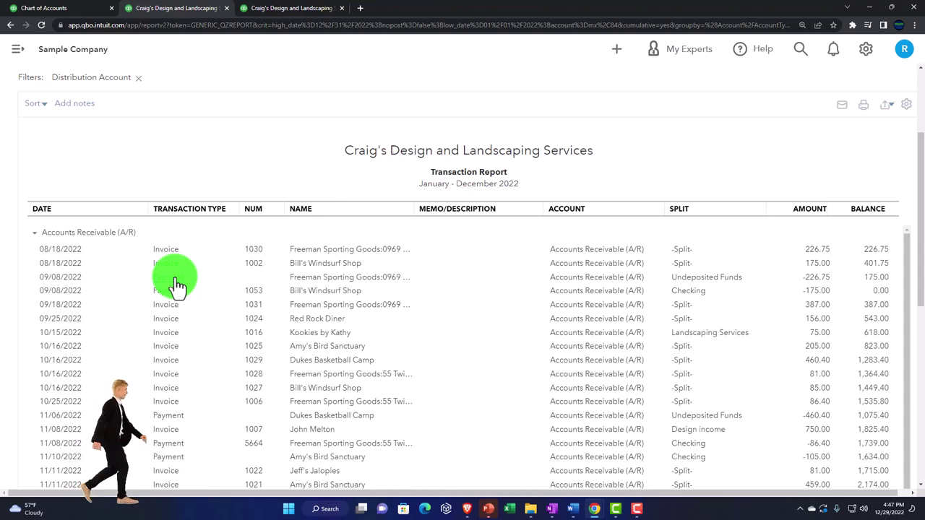
click(175, 279)
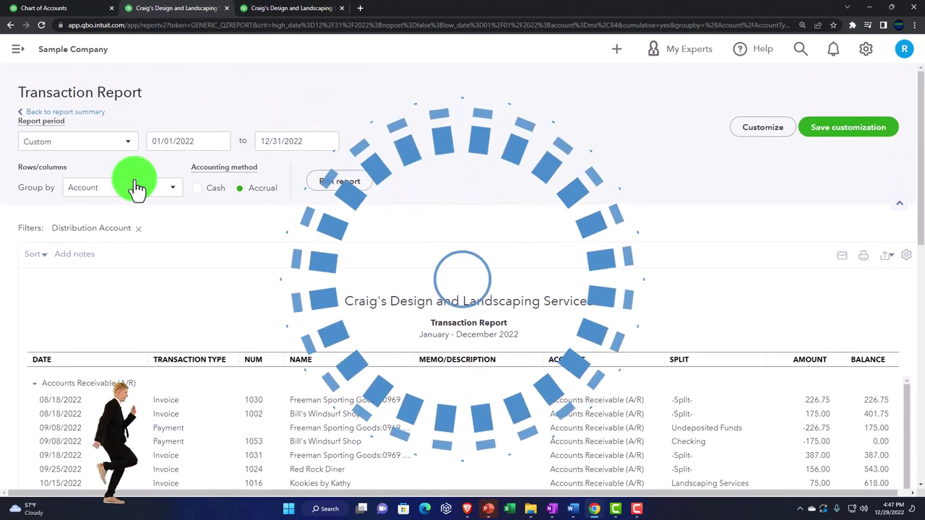
click(92, 123)
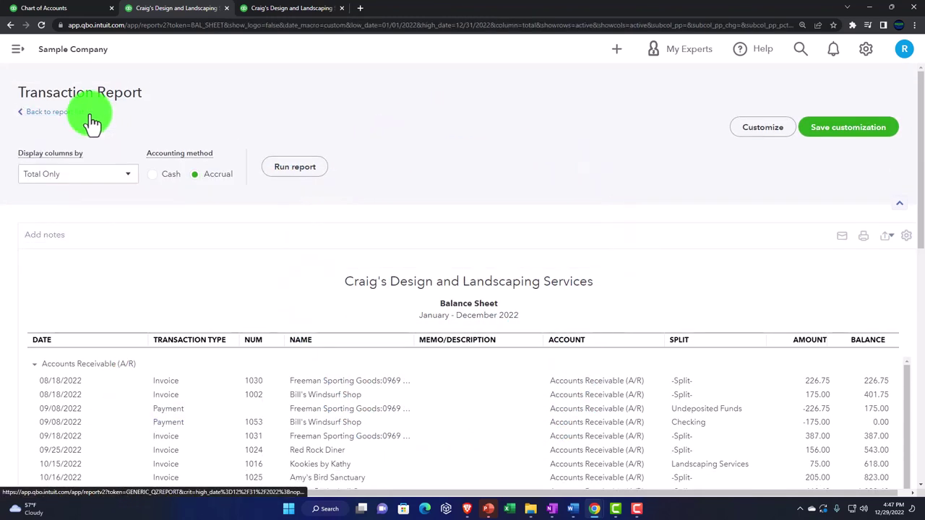
Collapse Fixed Assets and LIABILITIES AND EQUITY, leaving Other Current Assets expanded to show its accounts.
key(ctrl+plus)
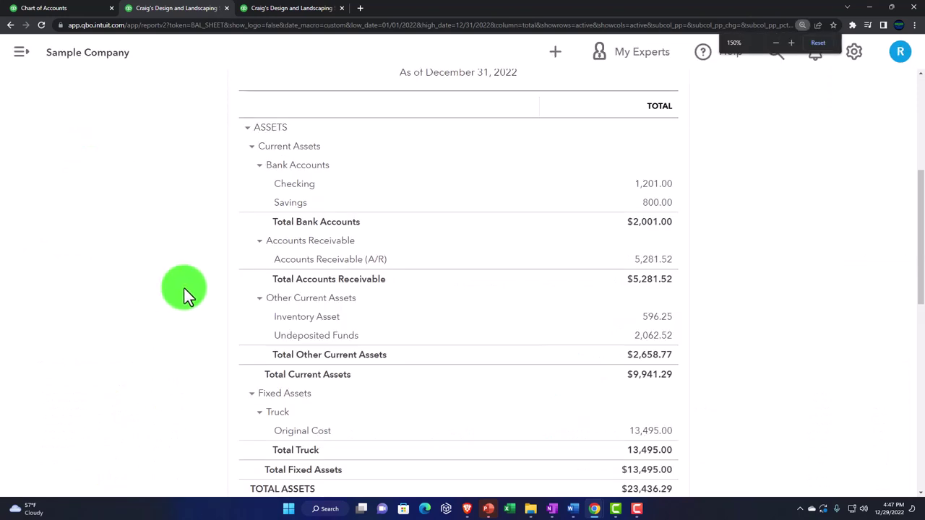
click(260, 297)
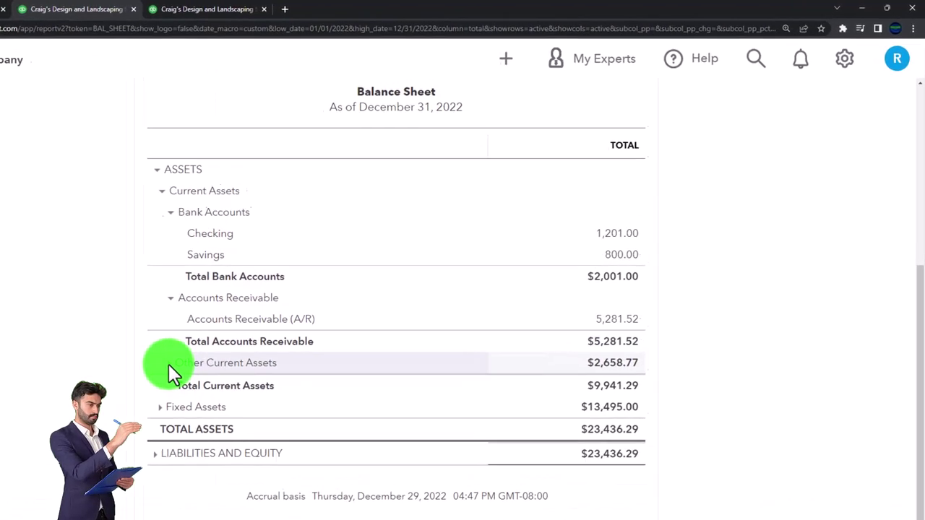
click(169, 363)
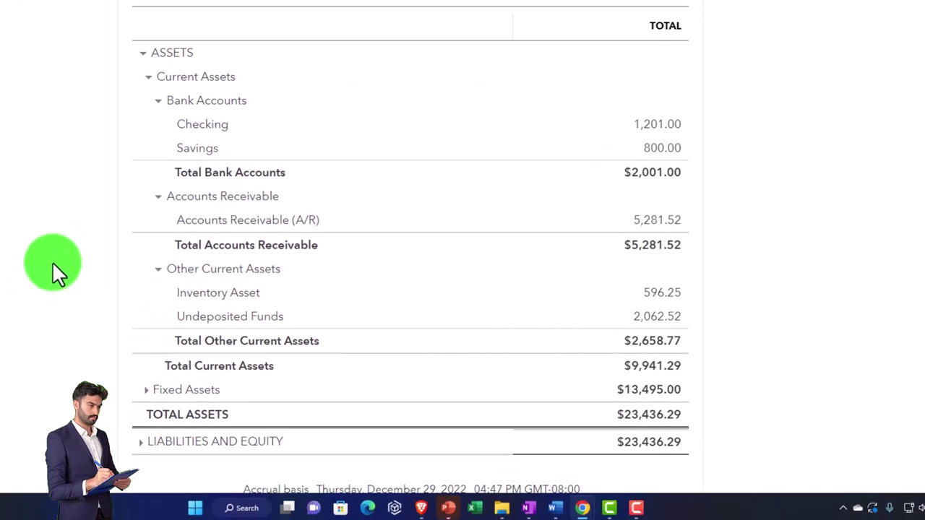
key(ctrl+plus)
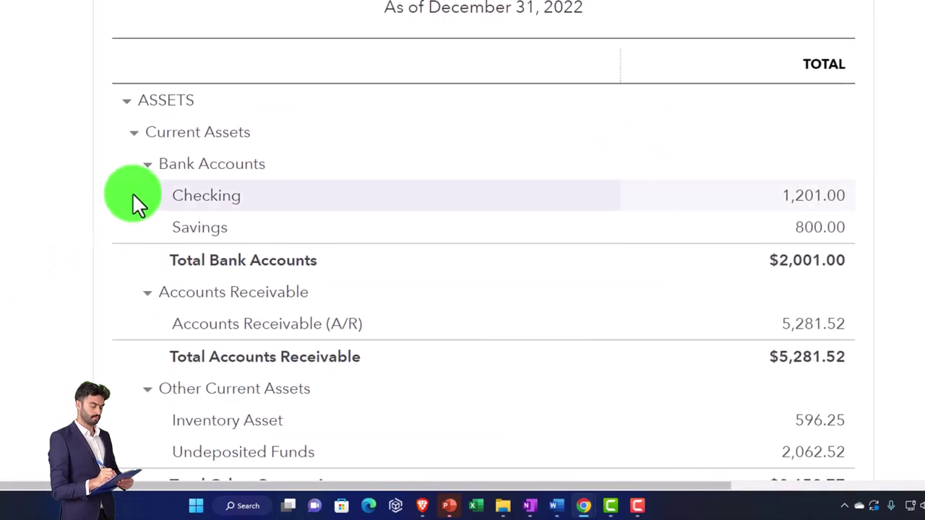
scroll(132, 192, down, 2)
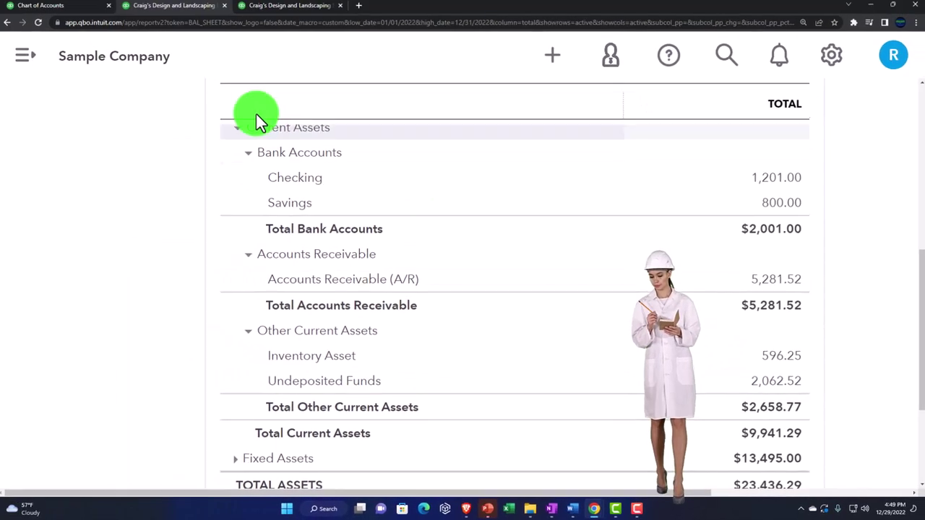
Return to the chart of accounts and start a new bank deposit.
click(72, 7)
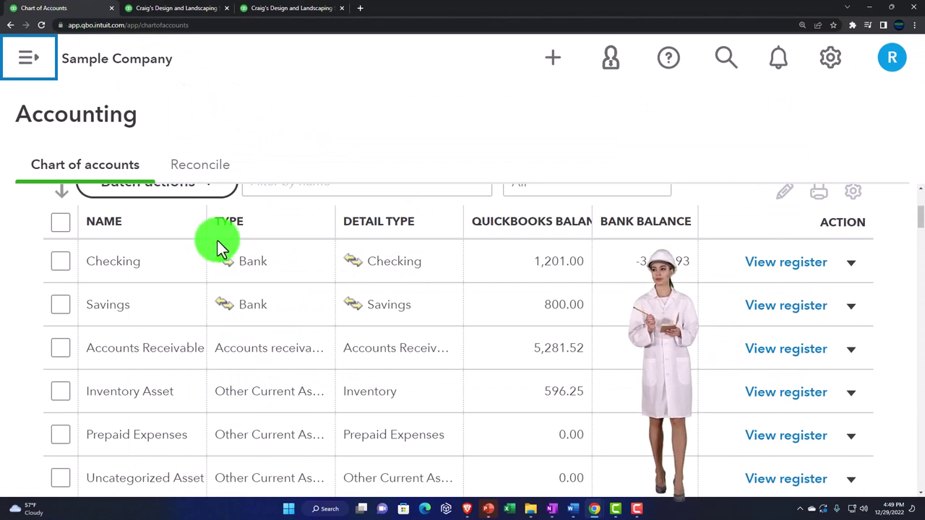
click(32, 60)
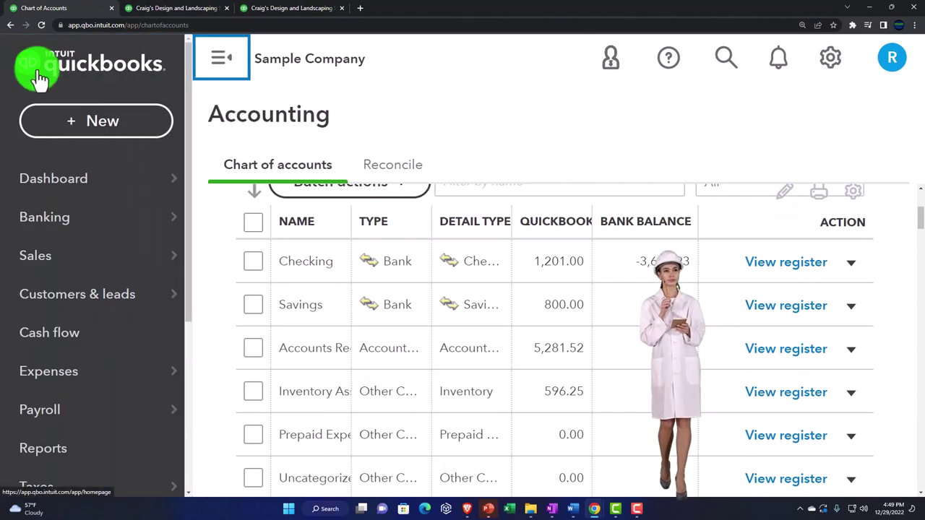
click(61, 125)
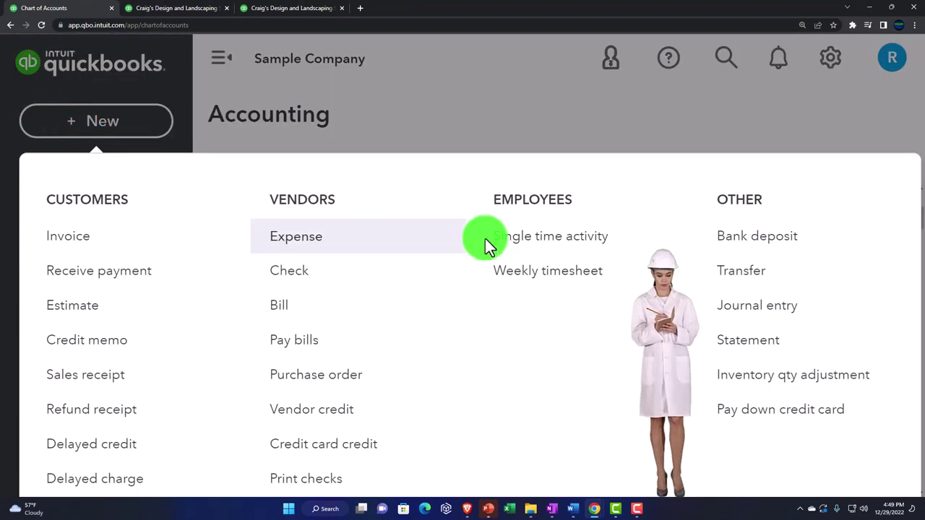
click(758, 246)
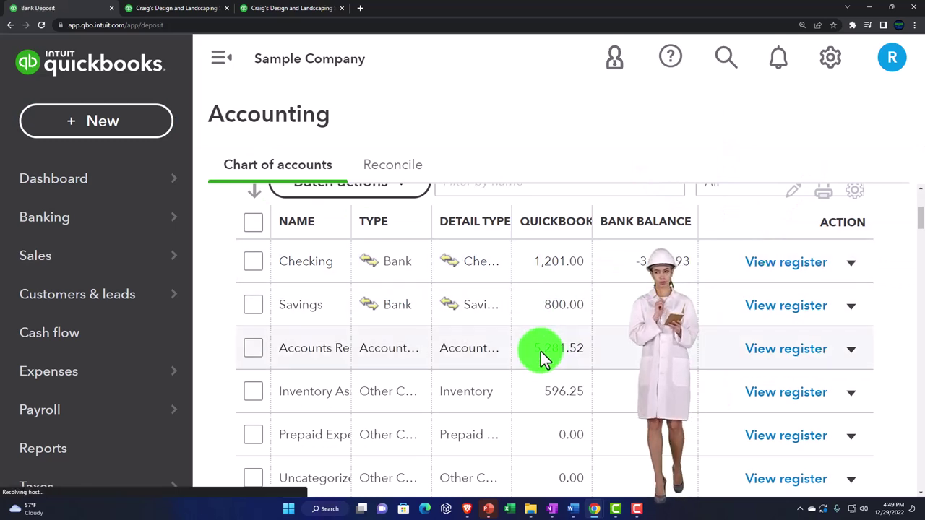
Examine the payments available for the new bank deposit, close the form without saving, and return to the Balance Sheet.
key(ctrl+plus)
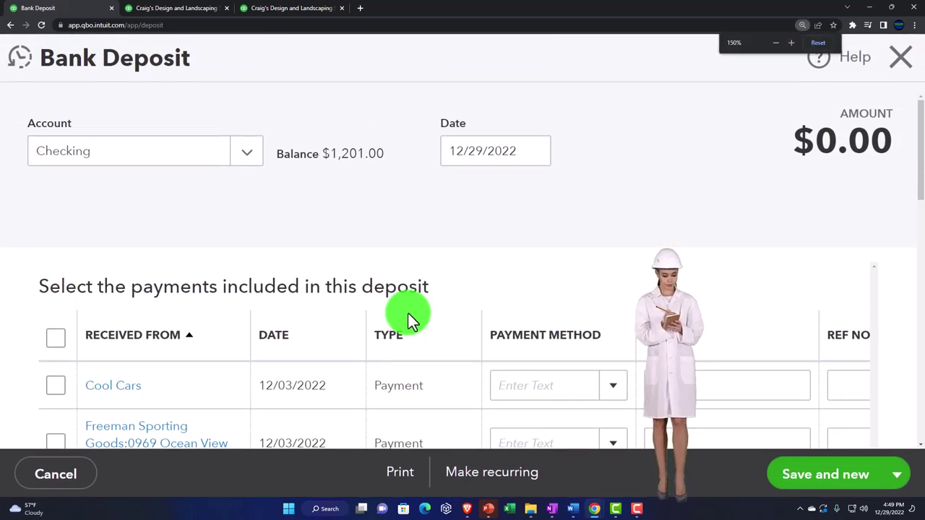
key(ctrl+minus)
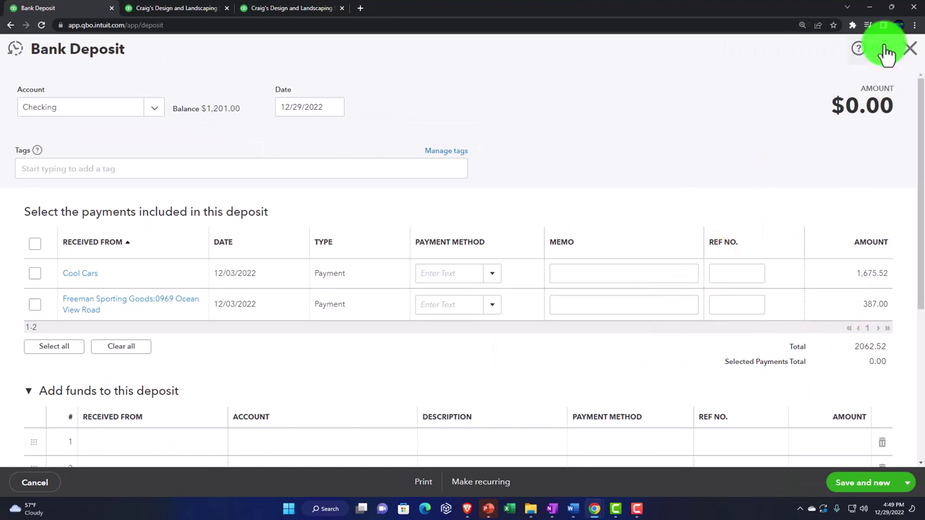
click(904, 57)
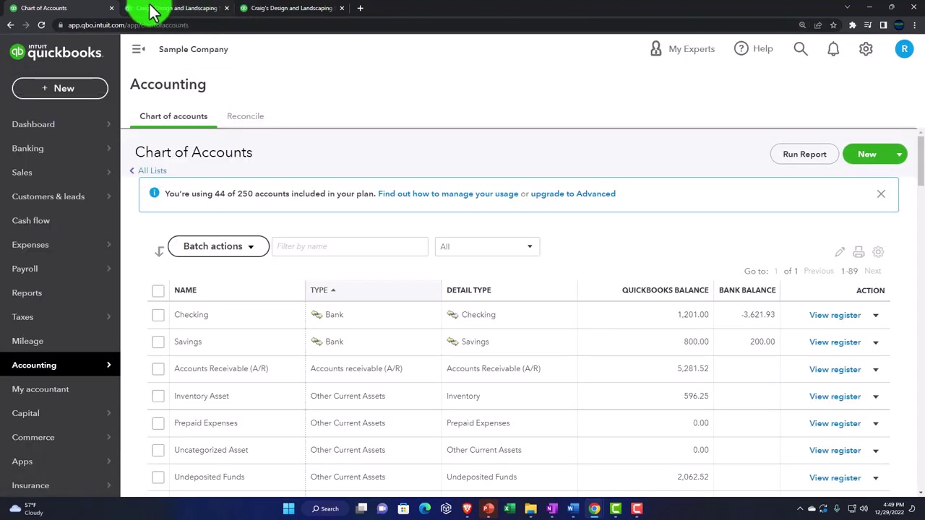
click(152, 8)
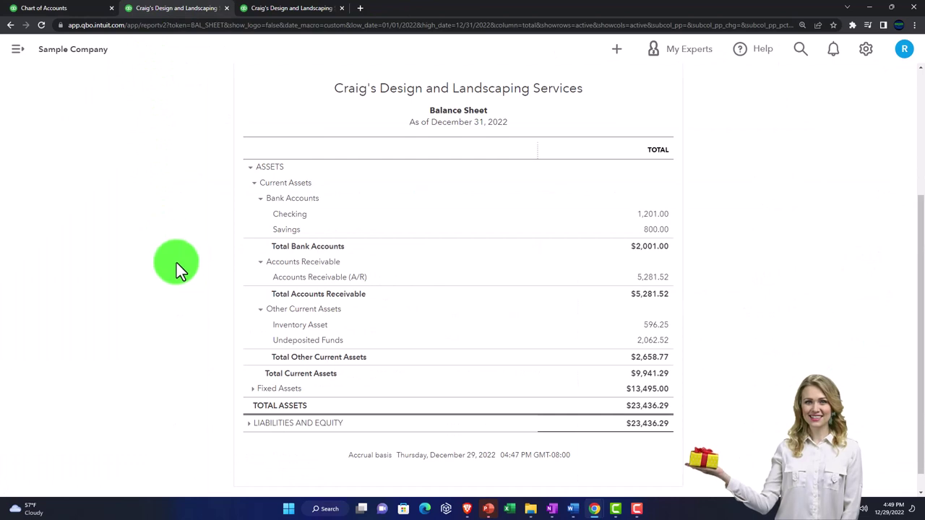
Enlarge the Balance Sheet and expand Fixed Assets and its Truck account to show the Original Cost line.
key(ctrl+plus)
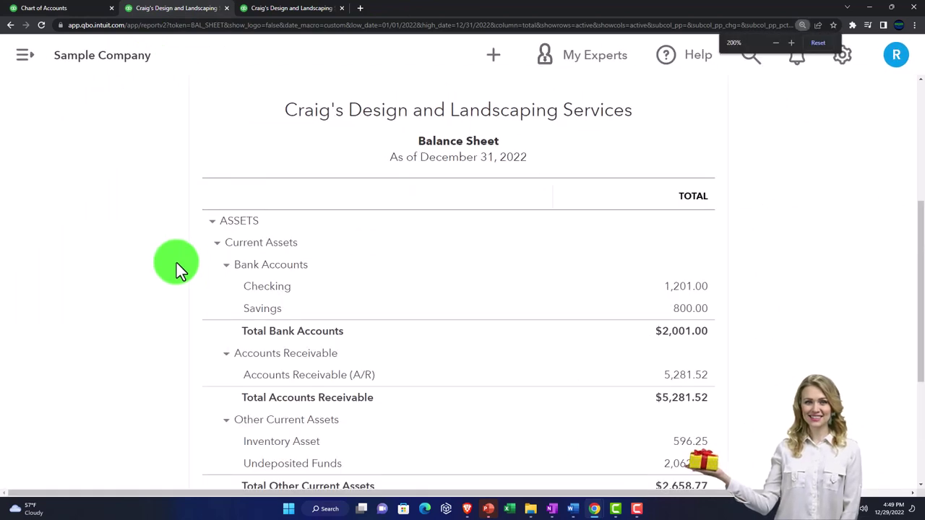
key(ctrl+plus)
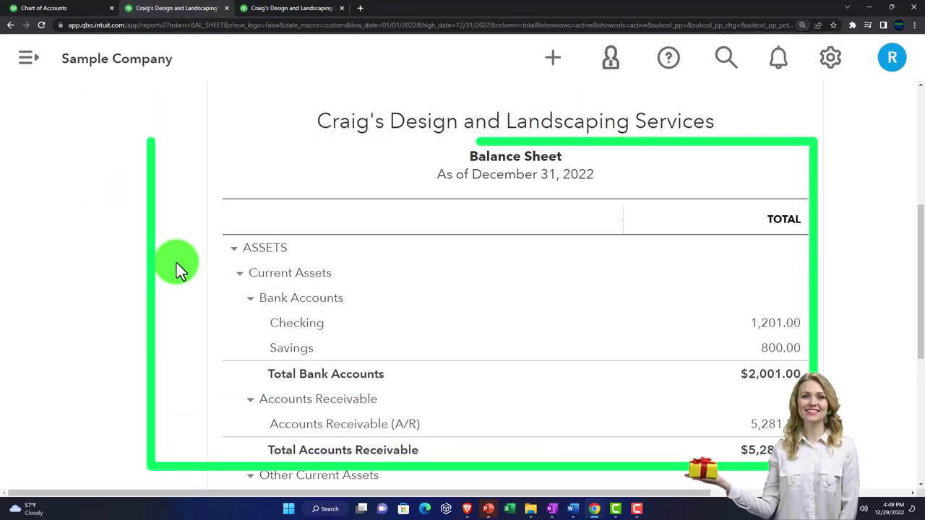
scroll(177, 263, down, 1)
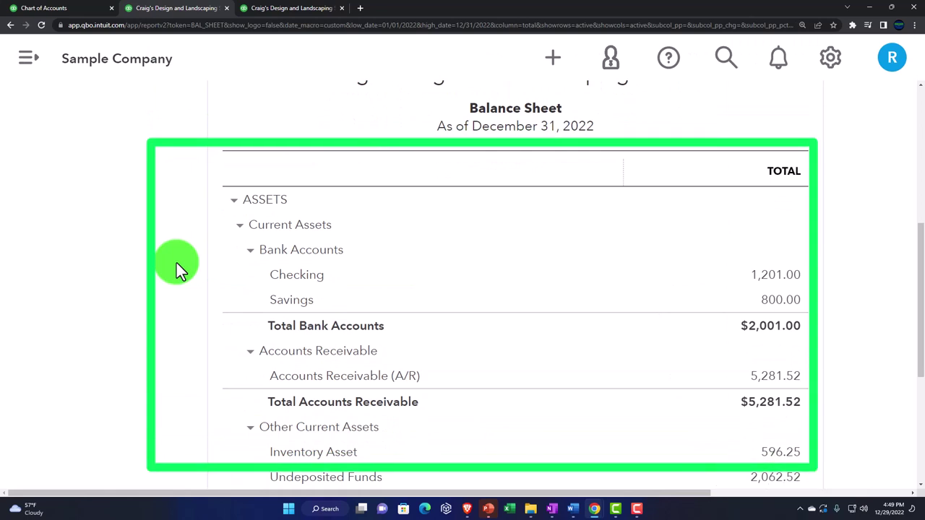
scroll(176, 263, down, 4)
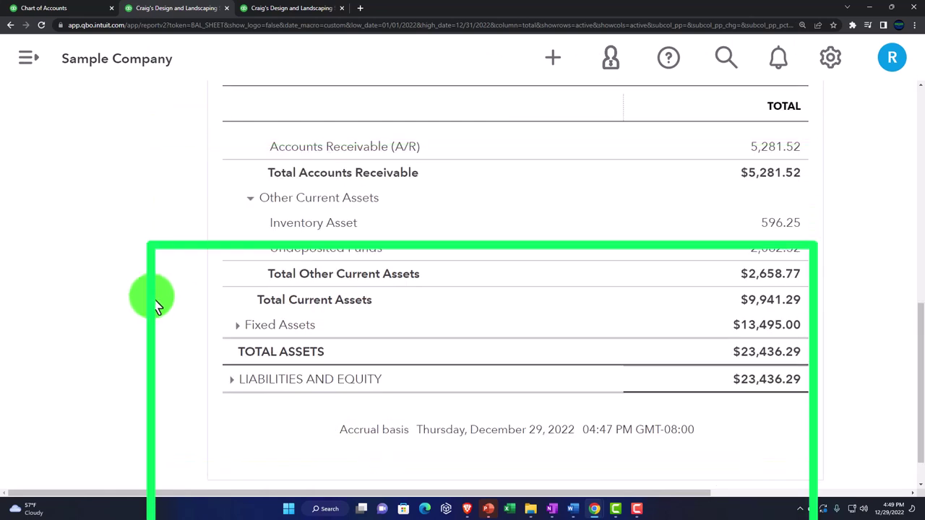
key(ctrl+plus)
key(ctrl+plus)
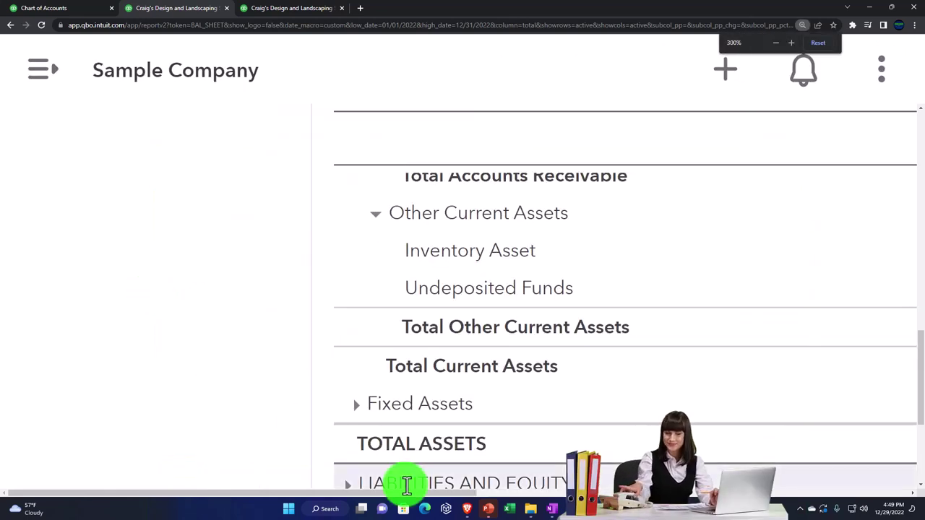
drag(440, 495, 547, 494)
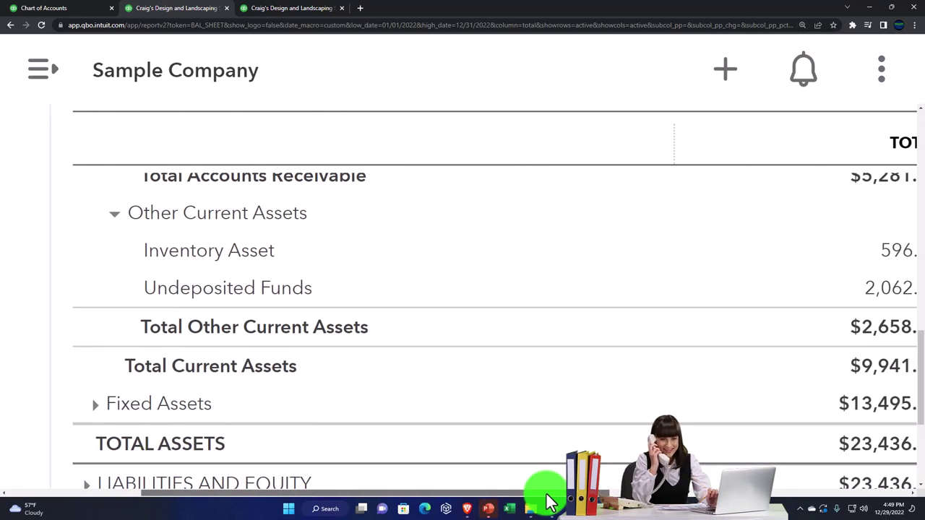
key(ctrl+minus)
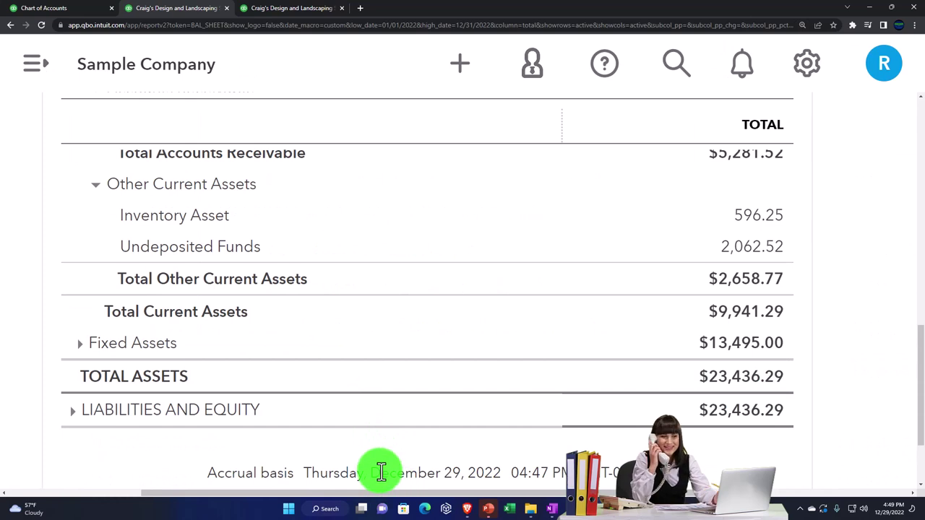
click(80, 344)
scroll(77, 345, down, 1)
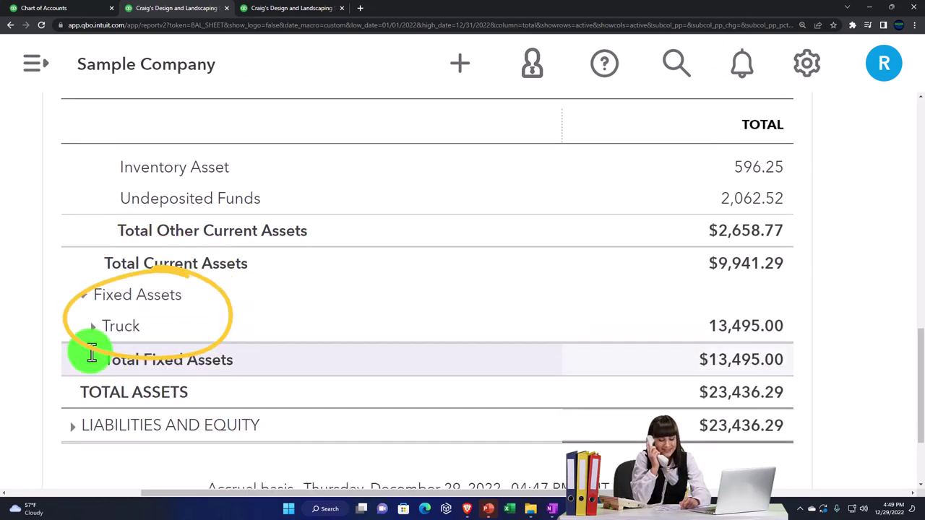
click(94, 330)
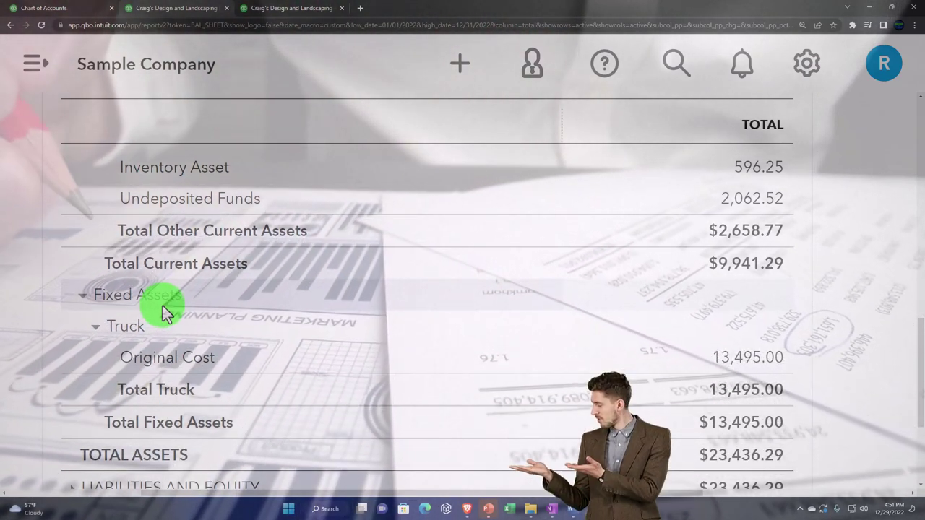
Review the asset sections, and expand LIABILITIES AND EQUITY through Liabilities and Current Liabilities to show the liability categories.
scroll(162, 306, up, 3)
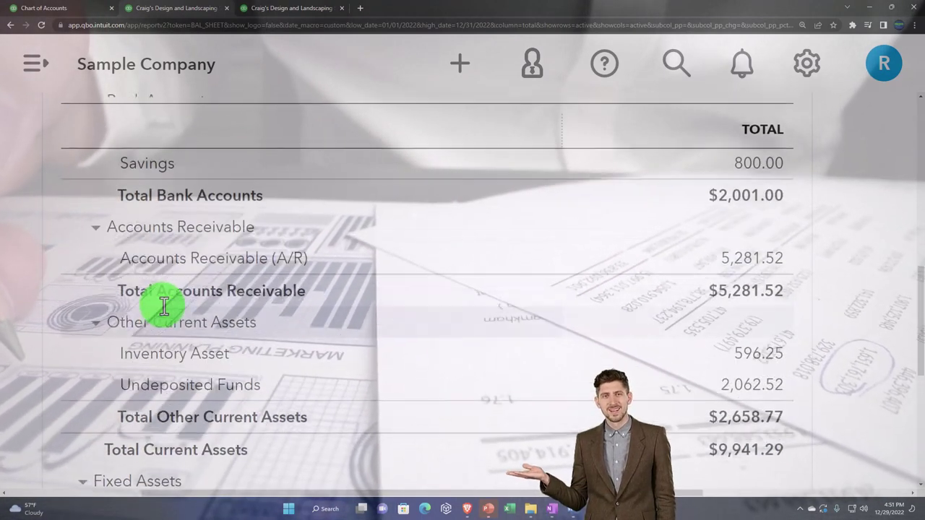
scroll(163, 307, down, 2)
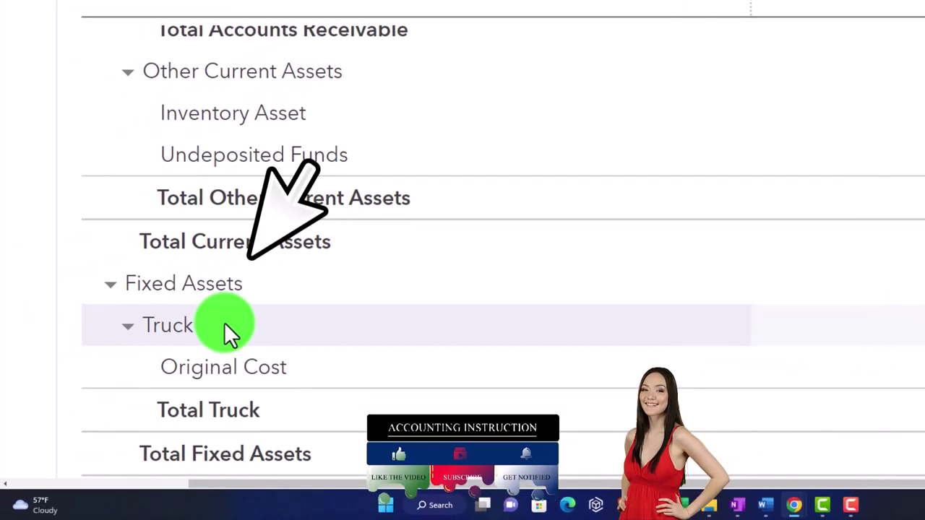
scroll(224, 322, up, 5)
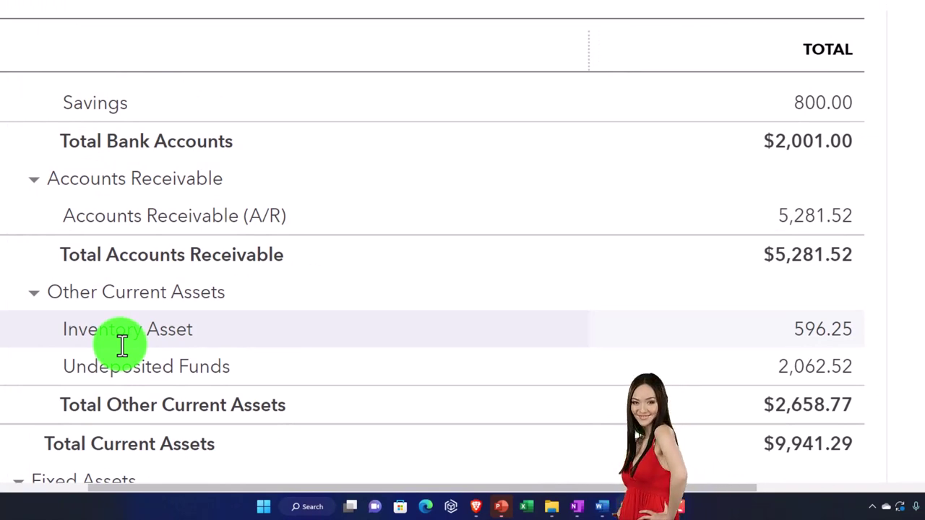
scroll(122, 346, down, 2)
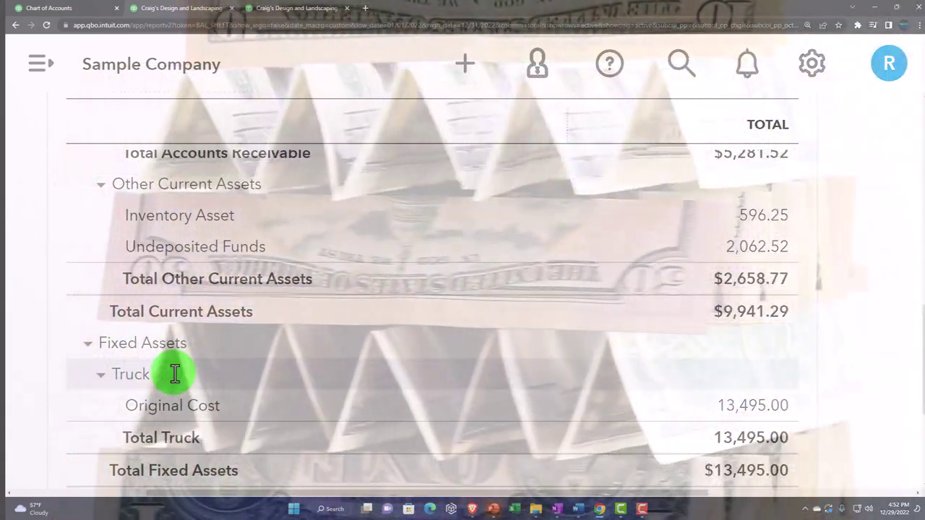
scroll(175, 374, down, 1)
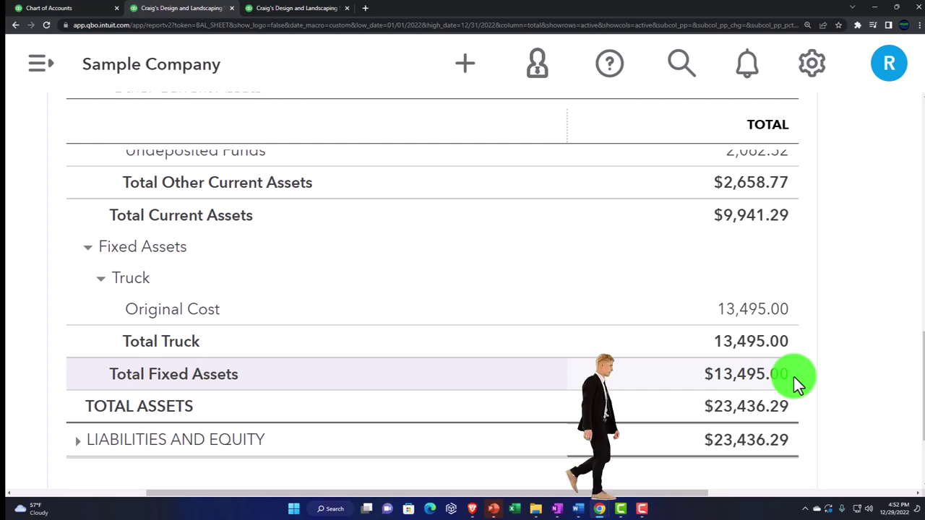
scroll(793, 377, down, 2)
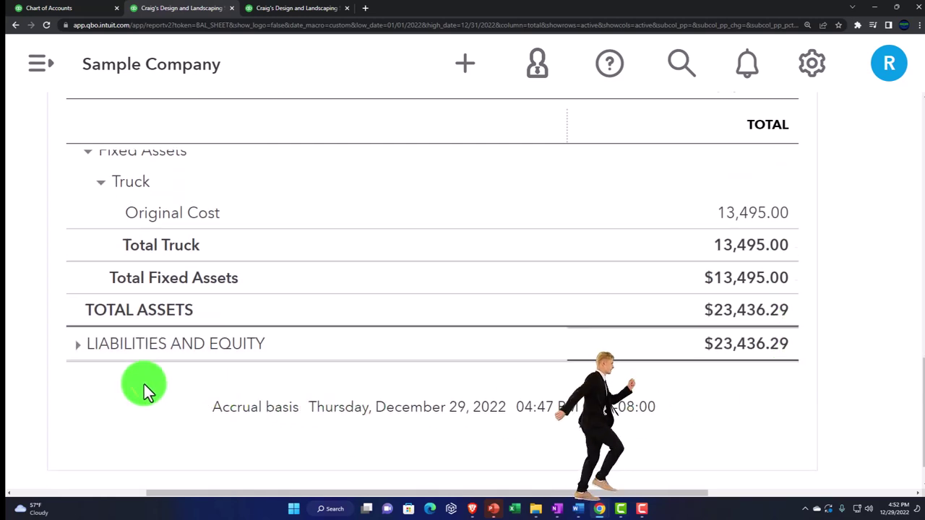
click(82, 348)
scroll(79, 347, down, 2)
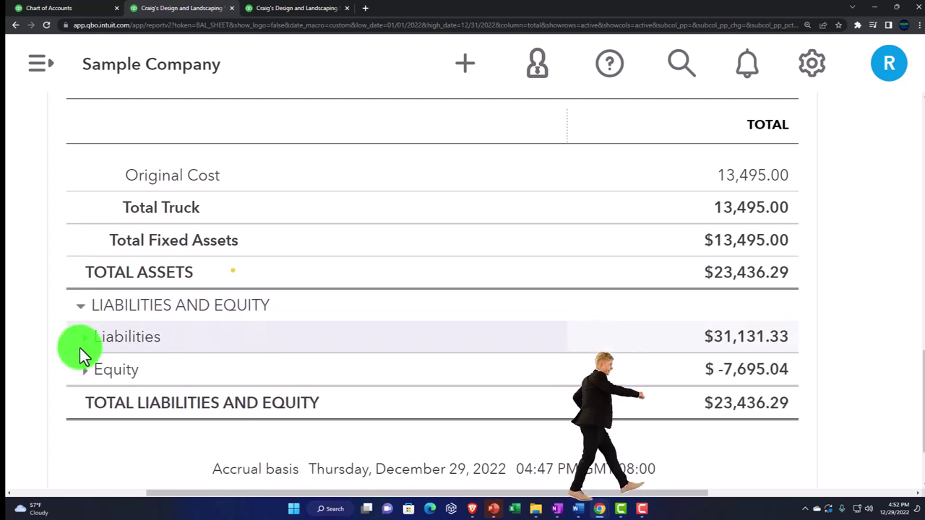
click(85, 279)
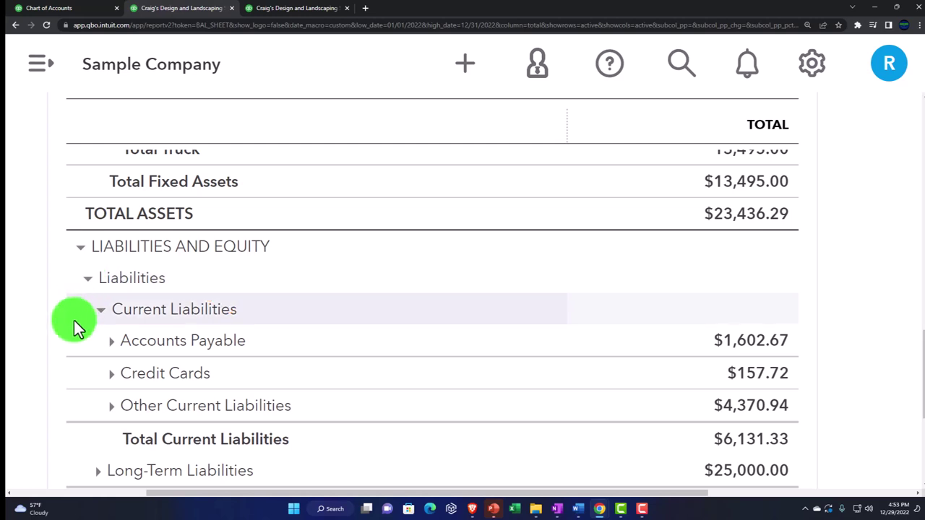
Compare the Current Liabilities total with the asset balances, and expand Accounts Payable under Current Liabilities.
scroll(74, 325, down, 3)
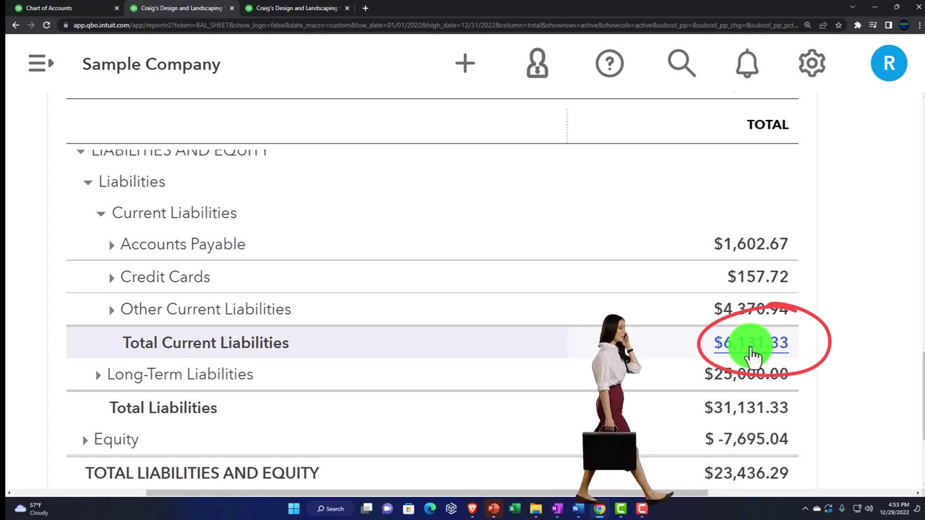
scroll(754, 354, up, 7)
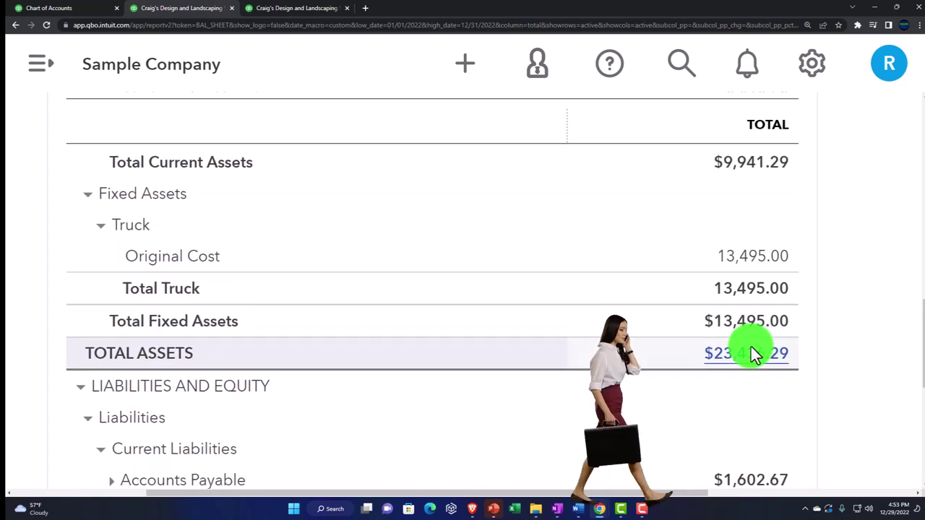
scroll(754, 354, up, 4)
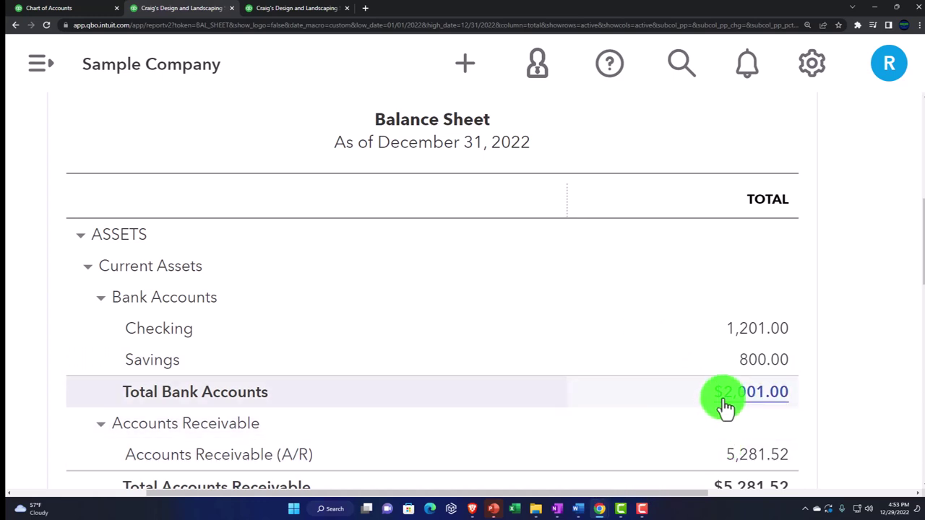
scroll(727, 406, down, 8)
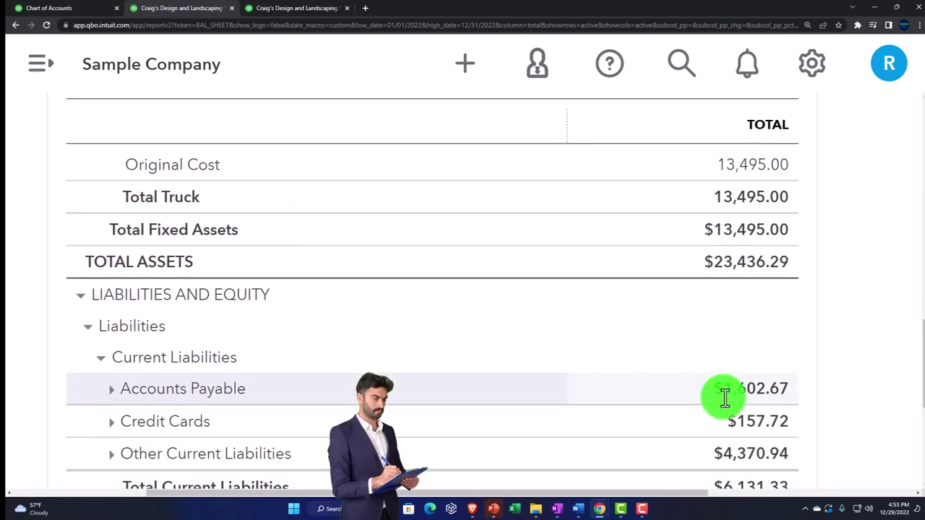
scroll(722, 398, down, 1)
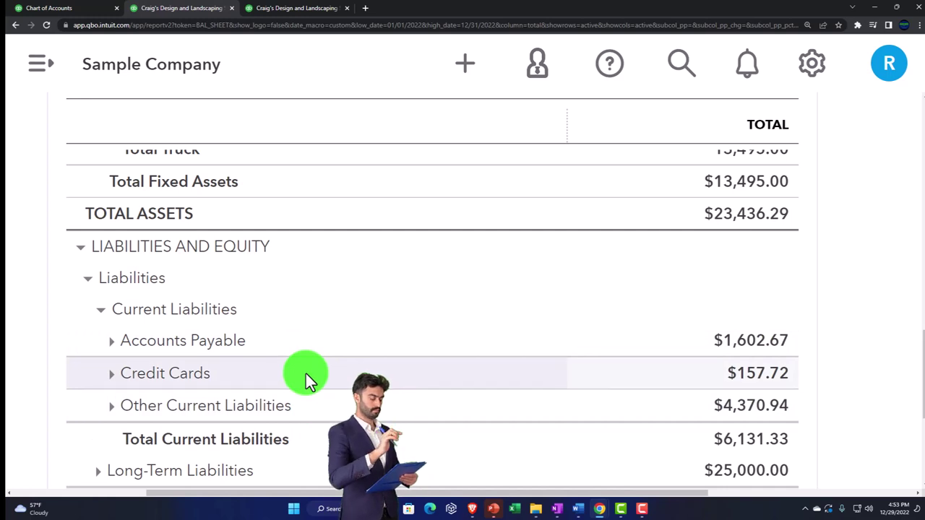
click(110, 343)
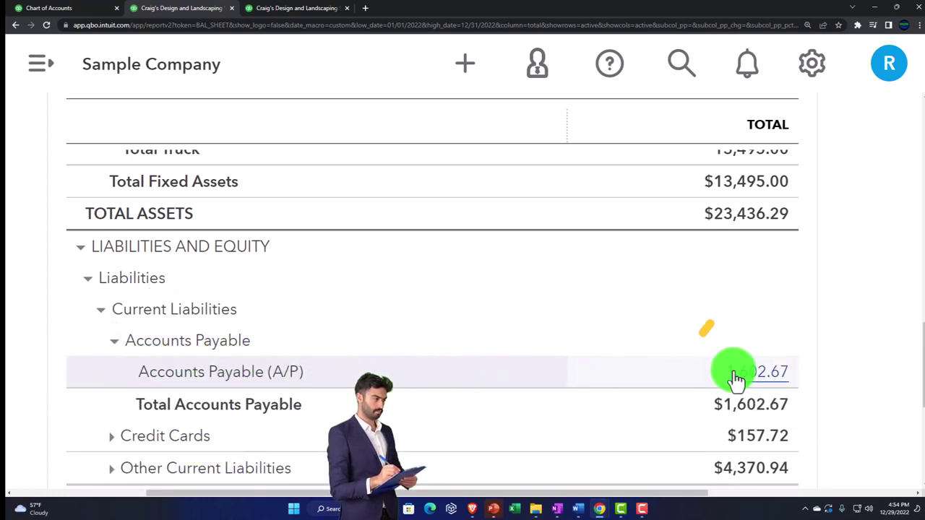
Examine the Accounts Payable and credit card account types in the chart of accounts with the navigation menu collapsed, and return to the Balance Sheet.
click(76, 9)
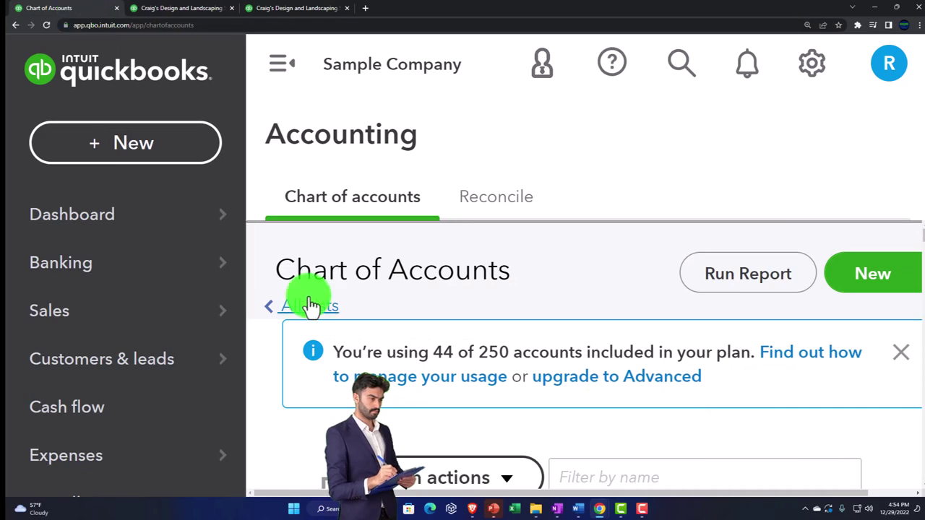
click(280, 68)
scroll(290, 325, down, 3)
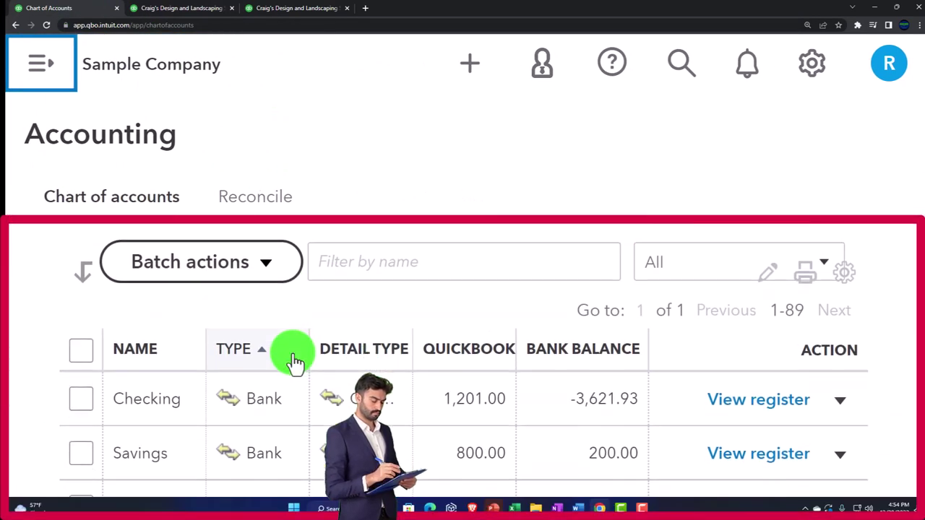
scroll(249, 386, down, 10)
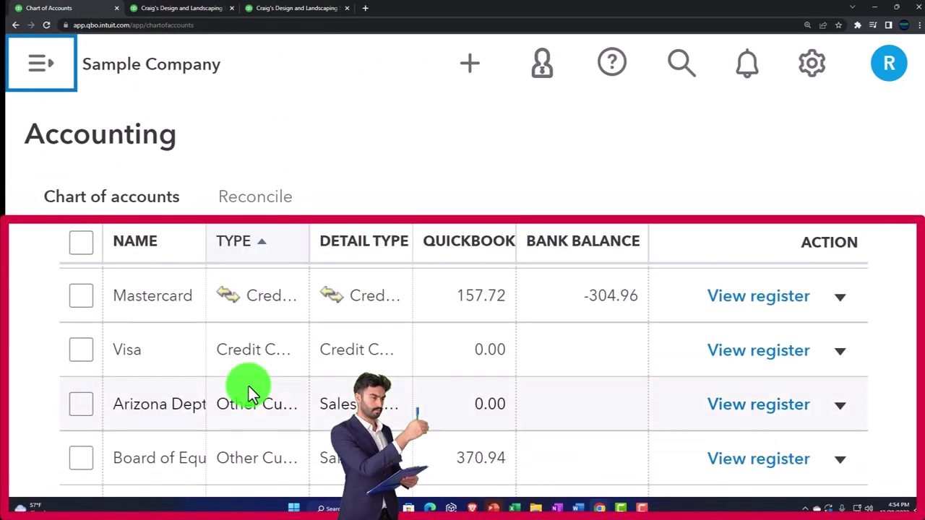
scroll(248, 394, up, 2)
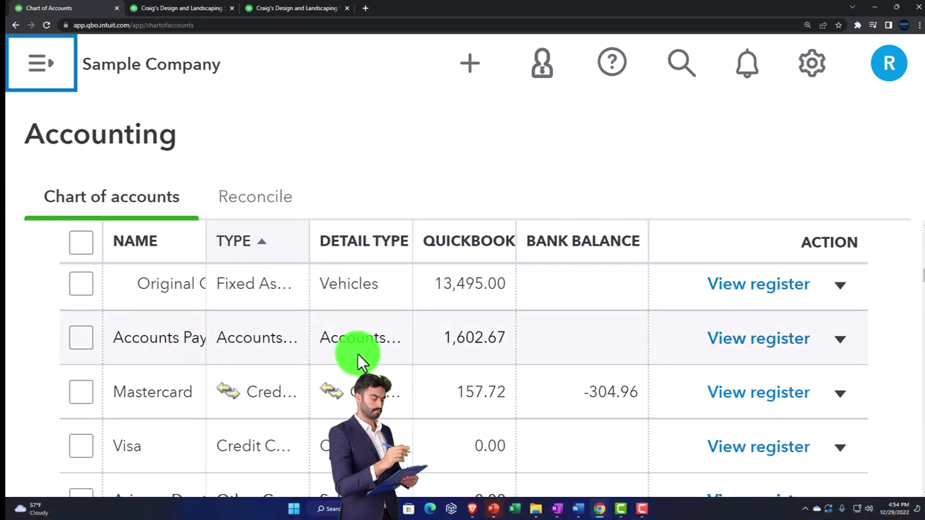
click(193, 9)
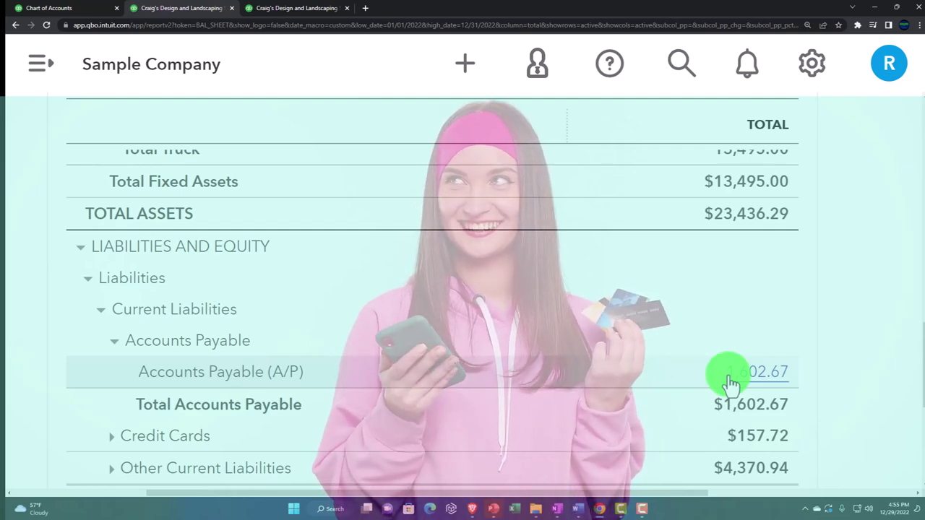
Expand Credit Cards under Current Liabilities to examine the Mastercard balance, and collapse the section again.
scroll(730, 379, down, 1)
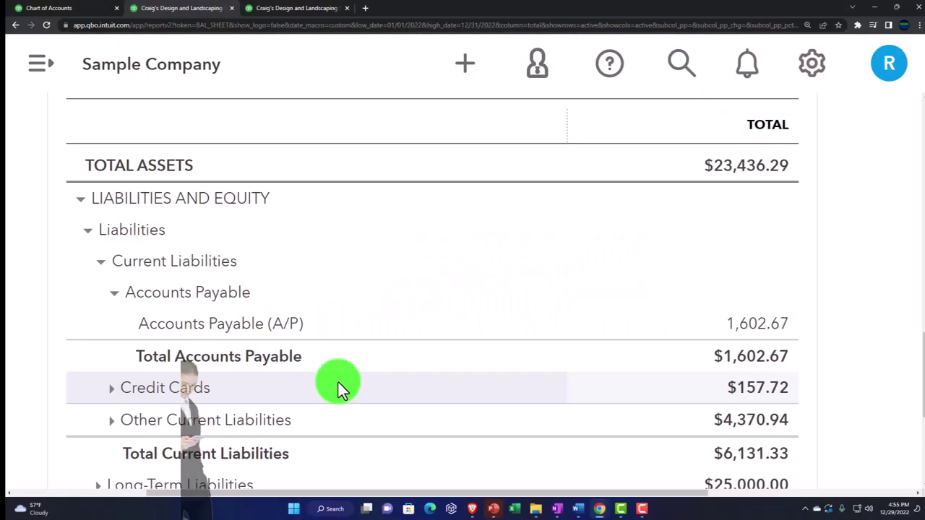
click(112, 388)
scroll(145, 401, down, 1)
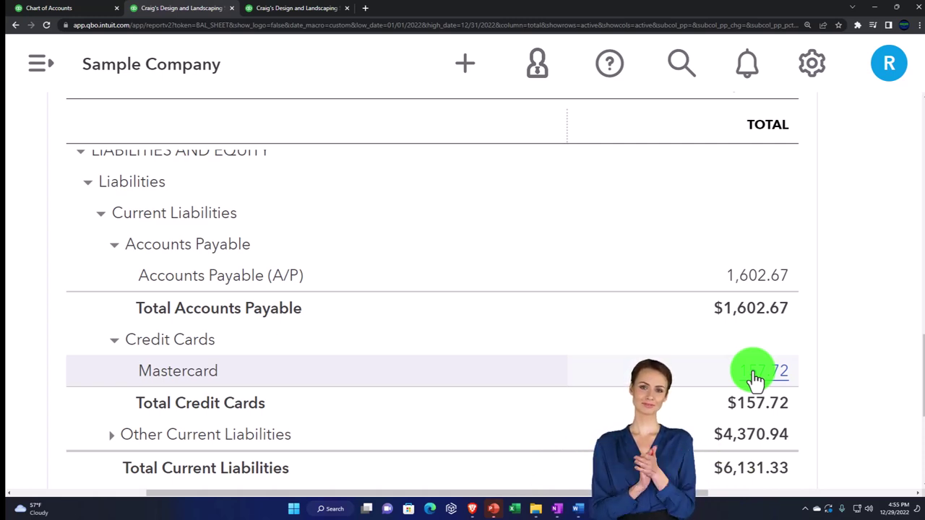
click(115, 341)
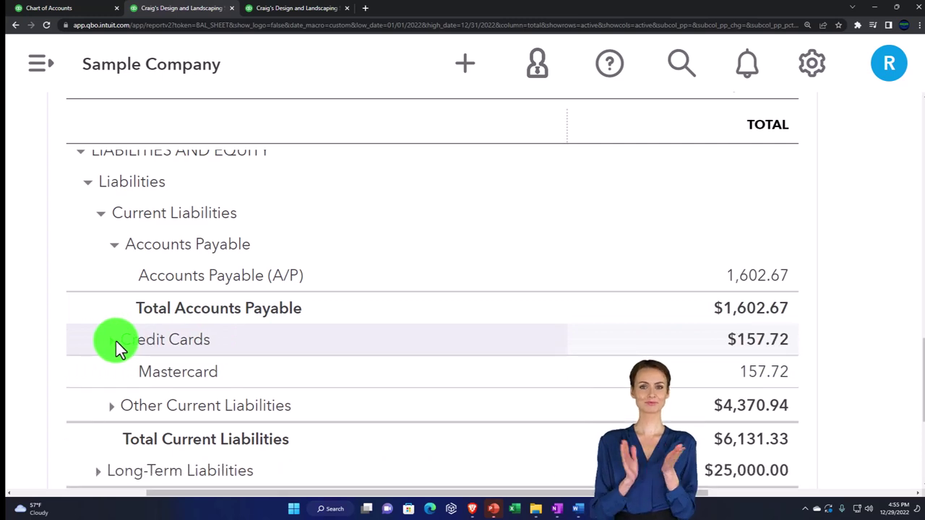
Expand Credit Cards, Other Current Liabilities and Long-Term Liabilities on the Balance Sheet to show their individual accounts.
click(113, 341)
scroll(113, 340, down, 3)
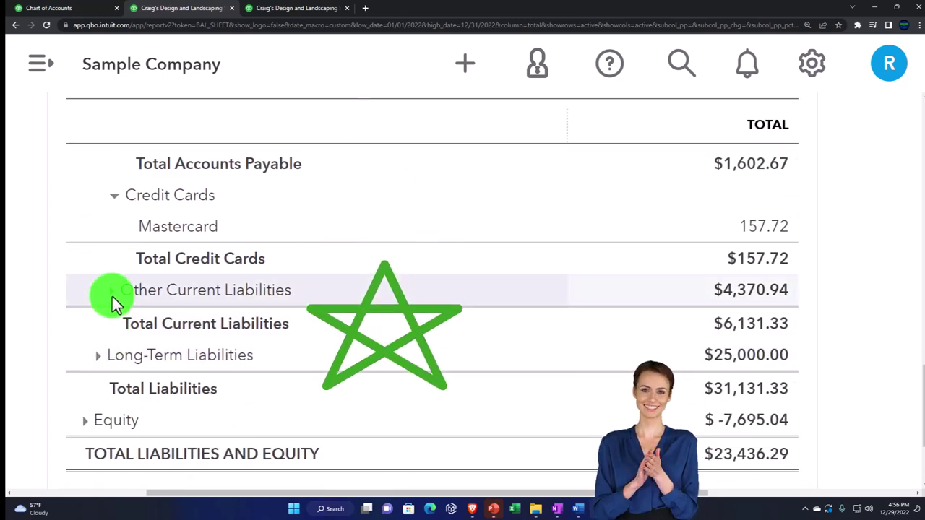
click(111, 293)
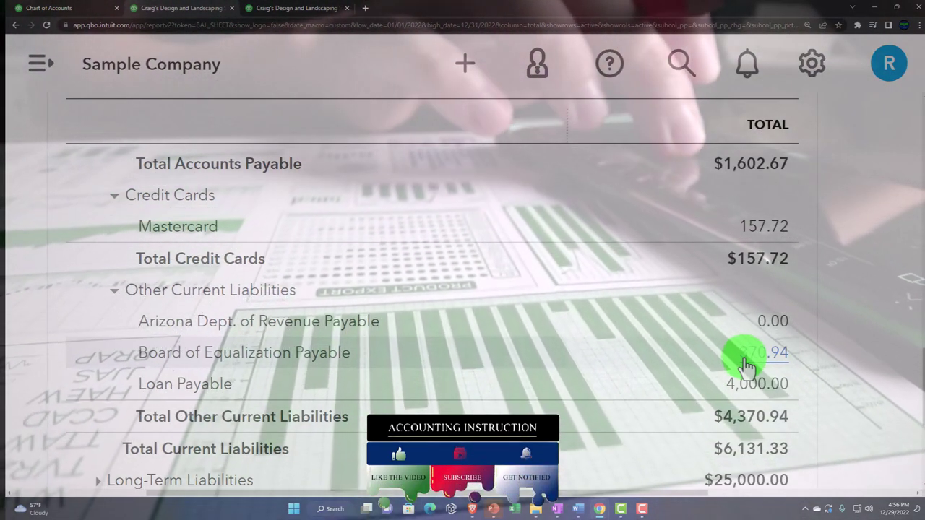
scroll(747, 367, down, 1)
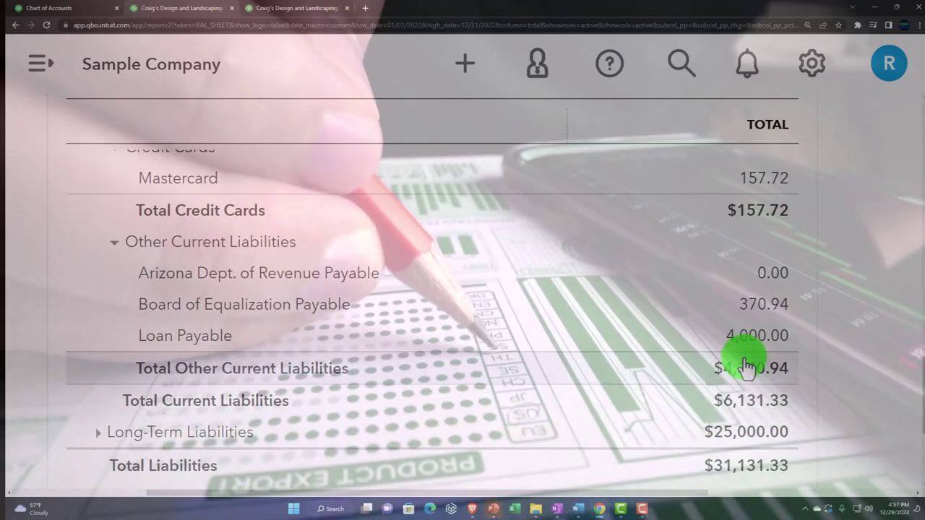
scroll(685, 367, down, 1)
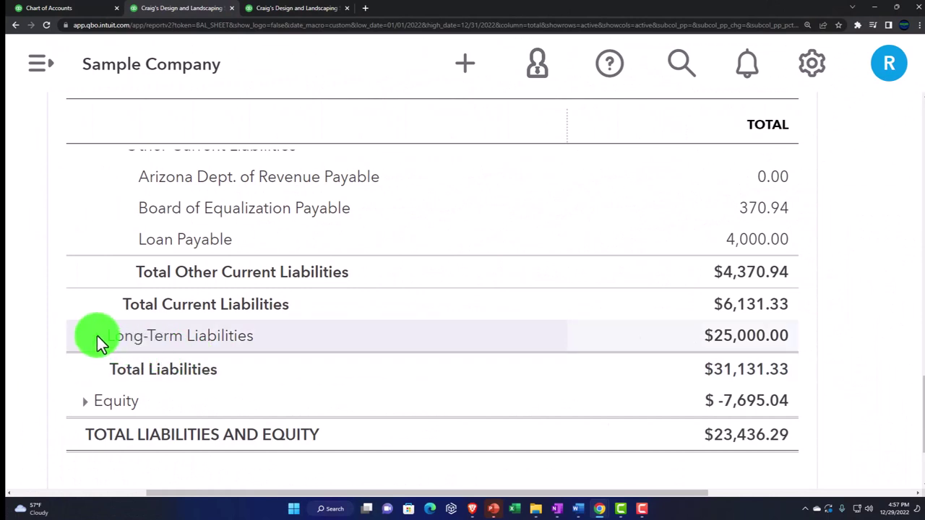
click(97, 335)
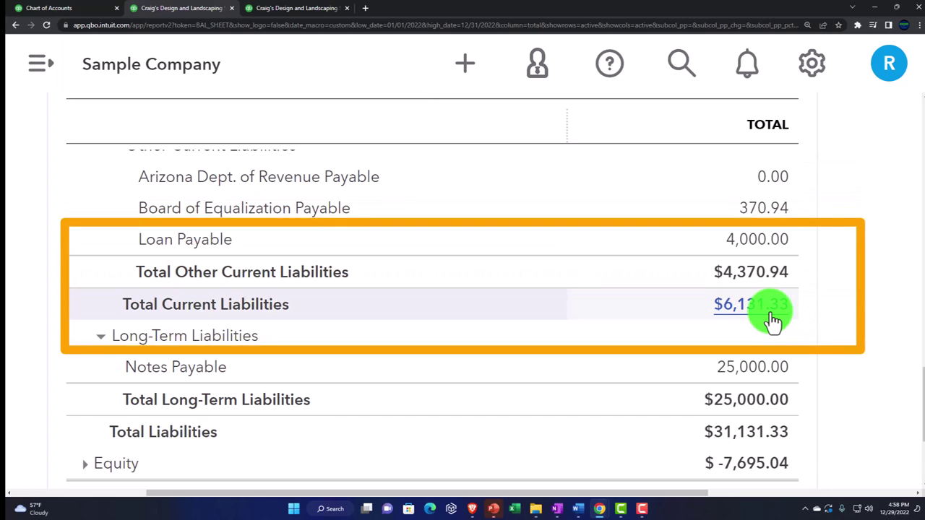
Compare Total Current Liabilities with the bank and other current asset balances, and review the long-term and total liabilities.
scroll(773, 320, up, 3)
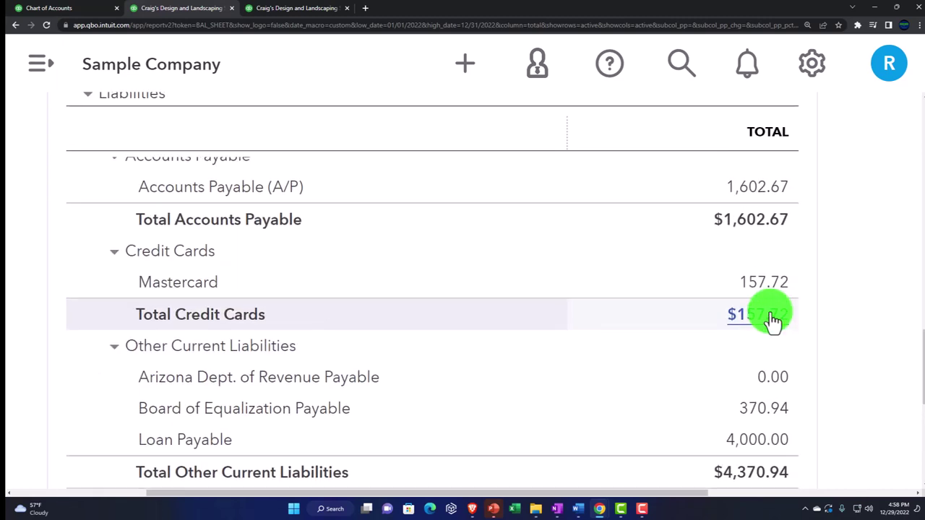
scroll(773, 320, up, 8)
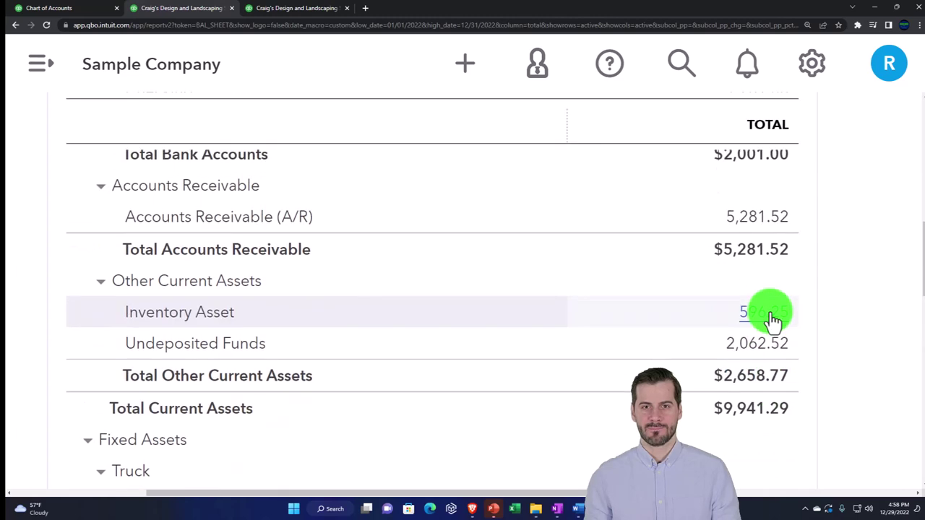
scroll(770, 318, up, 4)
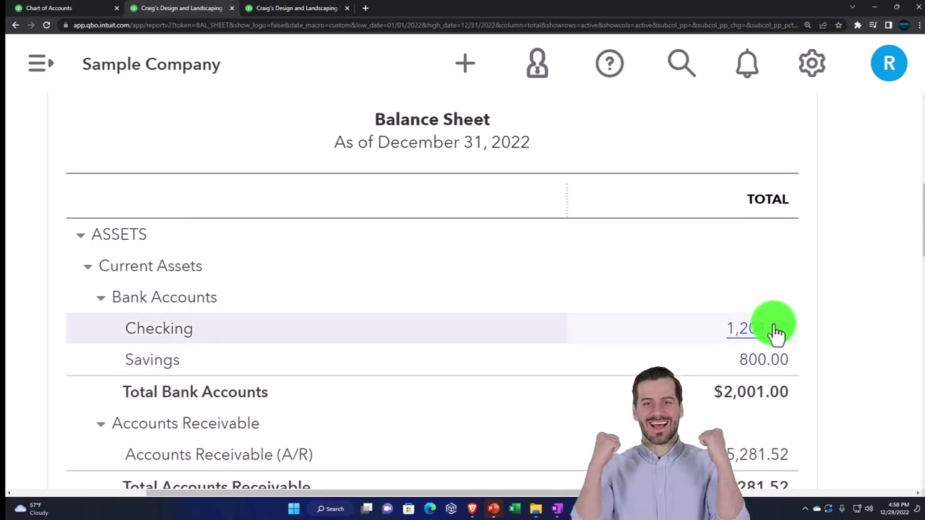
scroll(775, 331, down, 8)
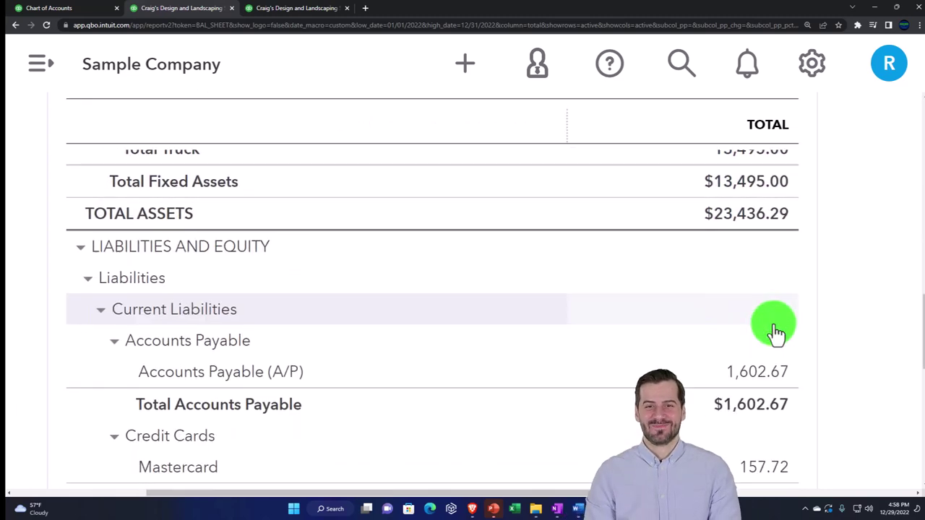
scroll(775, 333, down, 3)
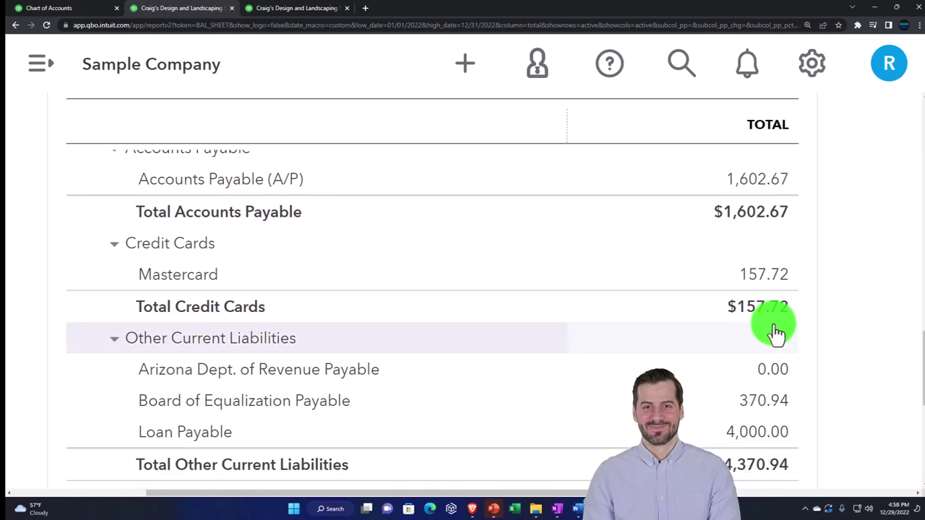
scroll(775, 332, up, 1)
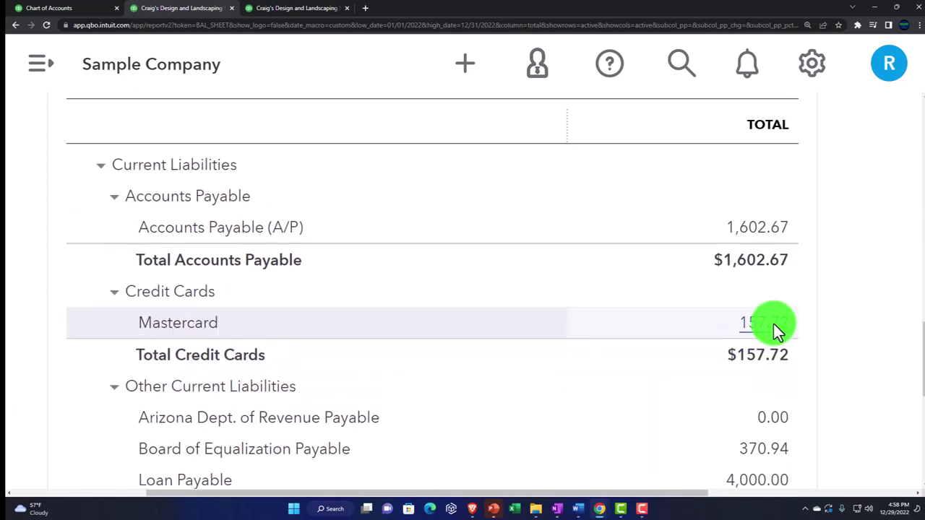
scroll(775, 326, down, 3)
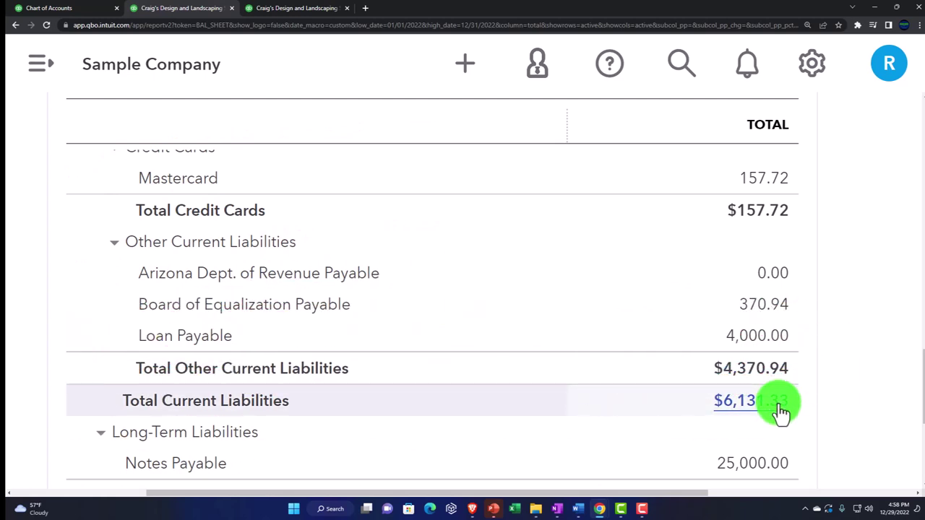
scroll(781, 412, down, 1)
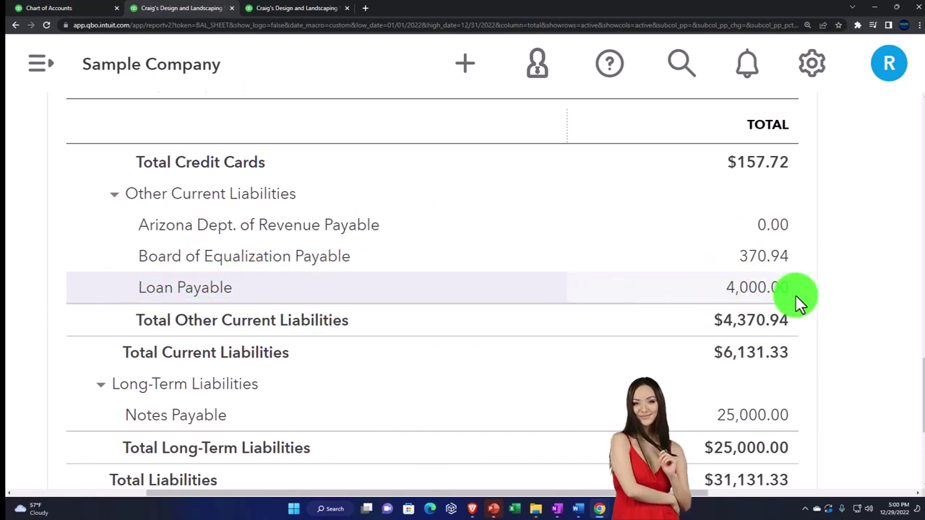
scroll(796, 296, down, 3)
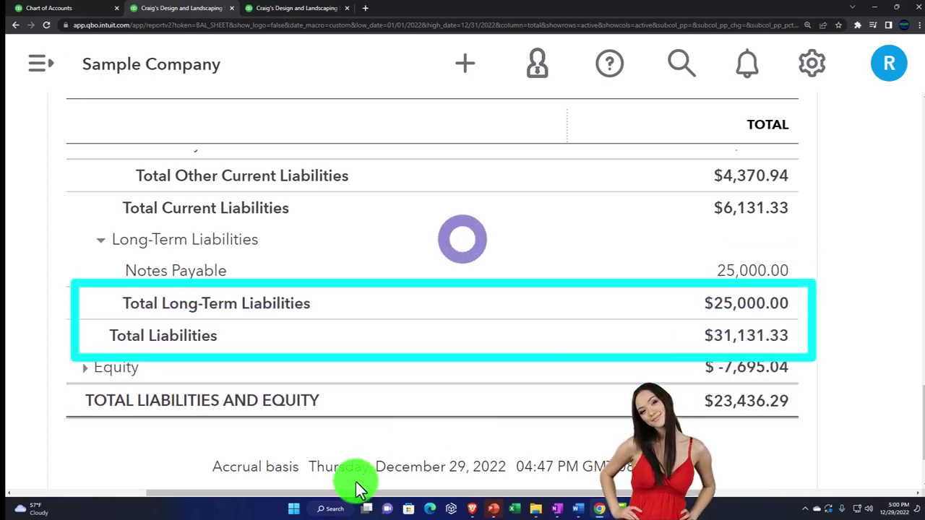
Open the Windows Calculator, keep it on top in compact mode, and place it over the middle of the report.
click(330, 505)
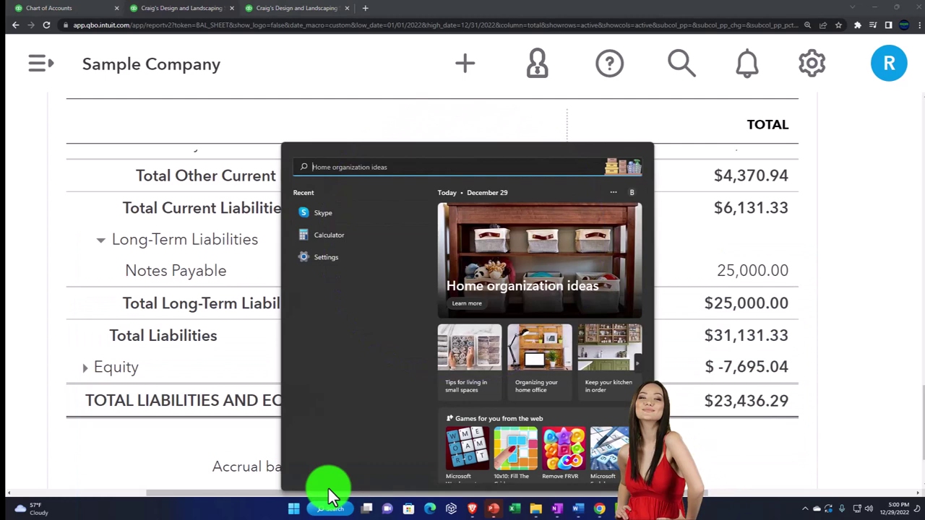
click(313, 238)
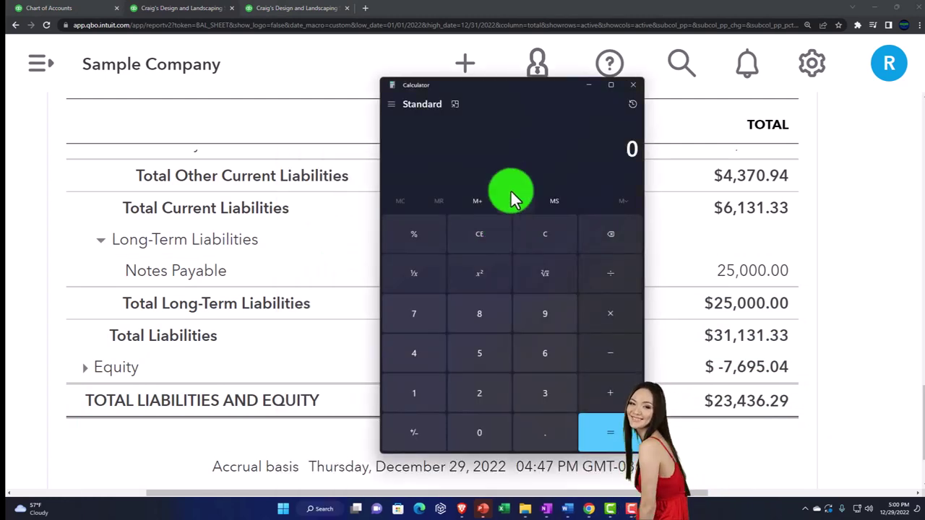
click(460, 107)
drag(799, 27, 476, 272)
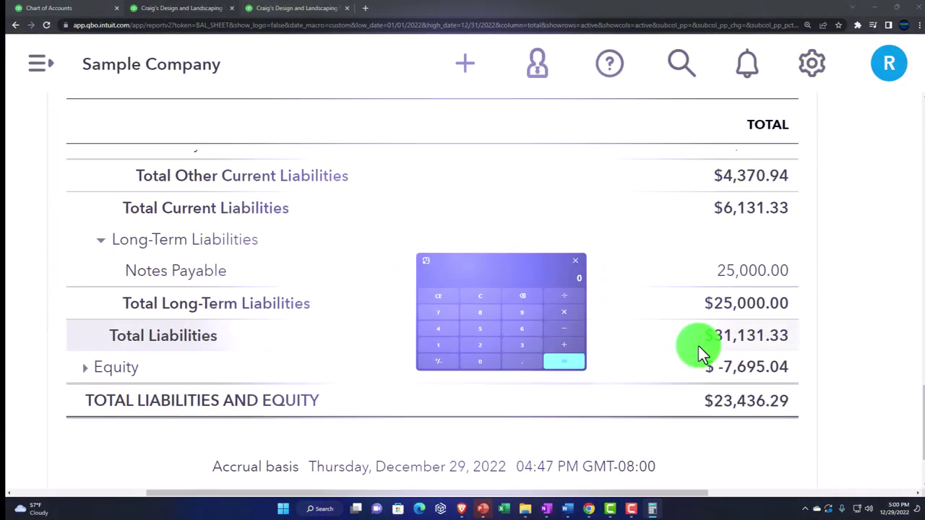
Enter the TOTAL ASSETS amount, 23,436.29, in the calculator.
scroll(736, 353, up, 2)
scroll(735, 354, up, 3)
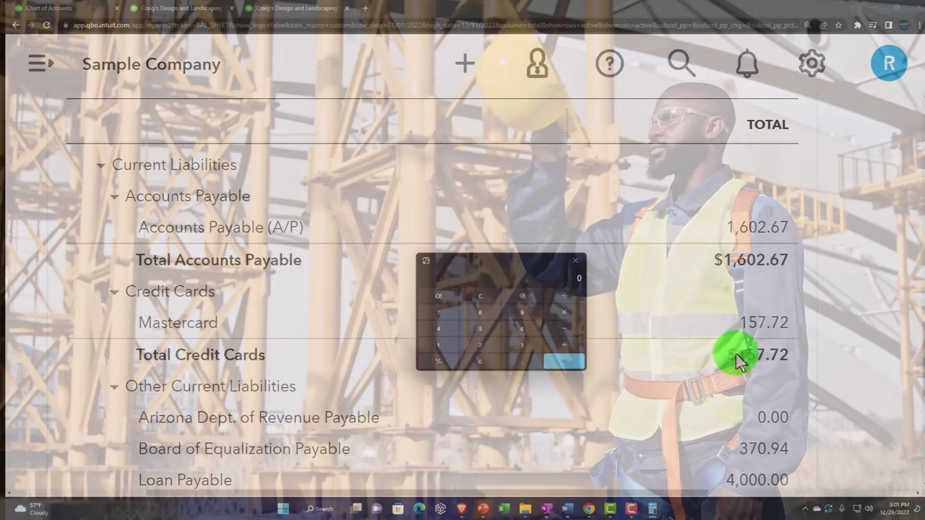
scroll(735, 354, up, 2)
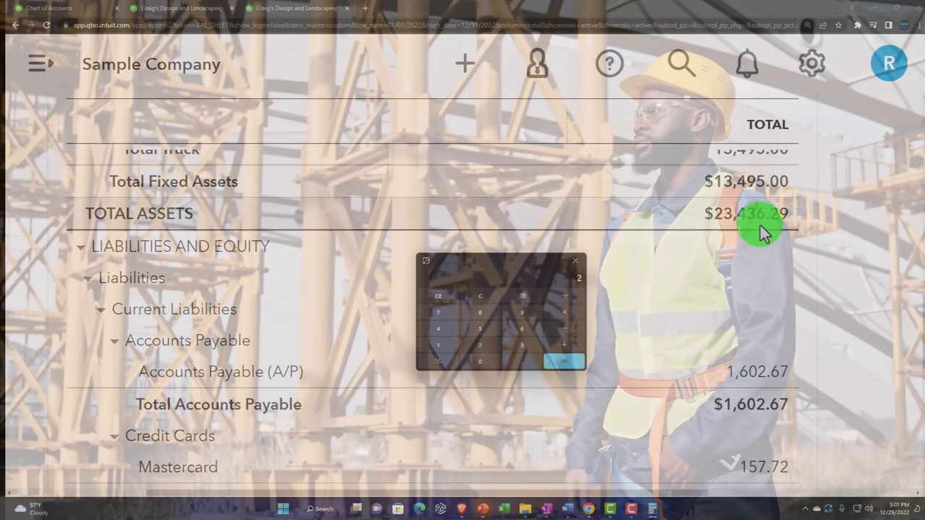
text(23,436.29)
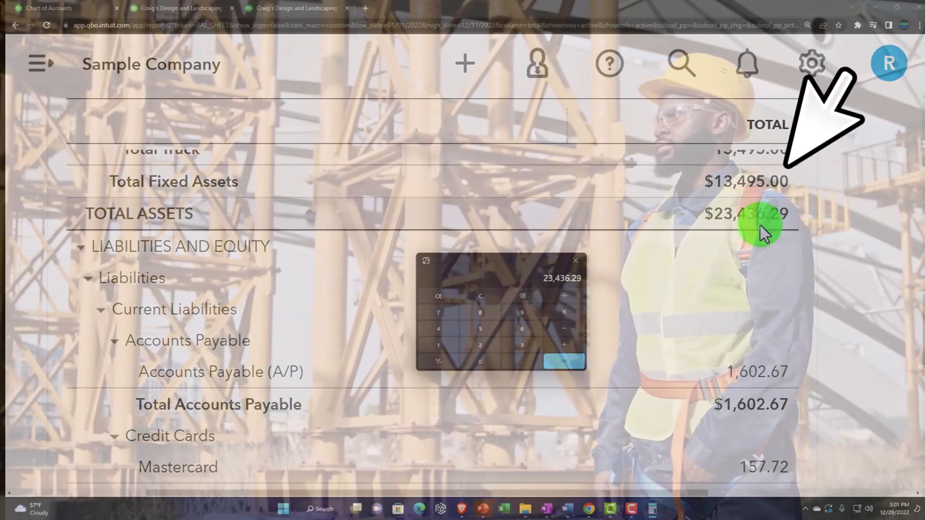
scroll(846, 323, down, 5)
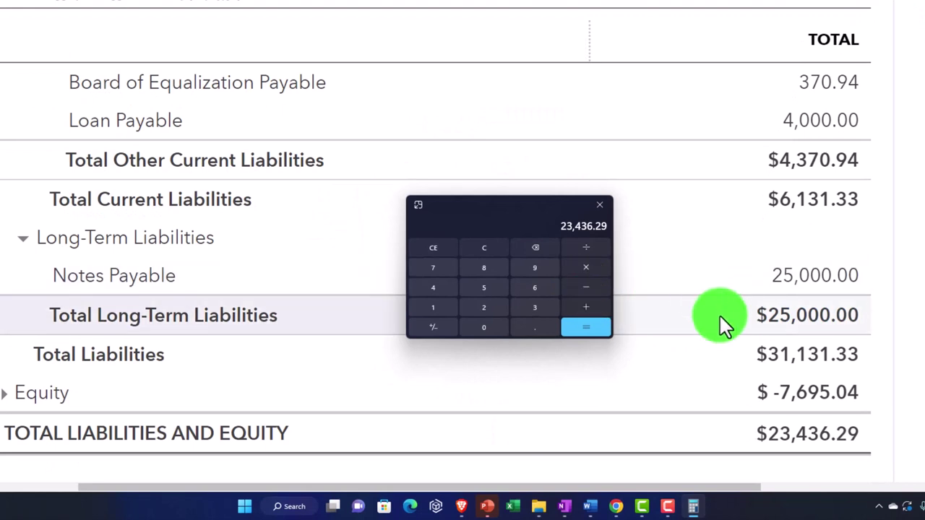
text(250000)
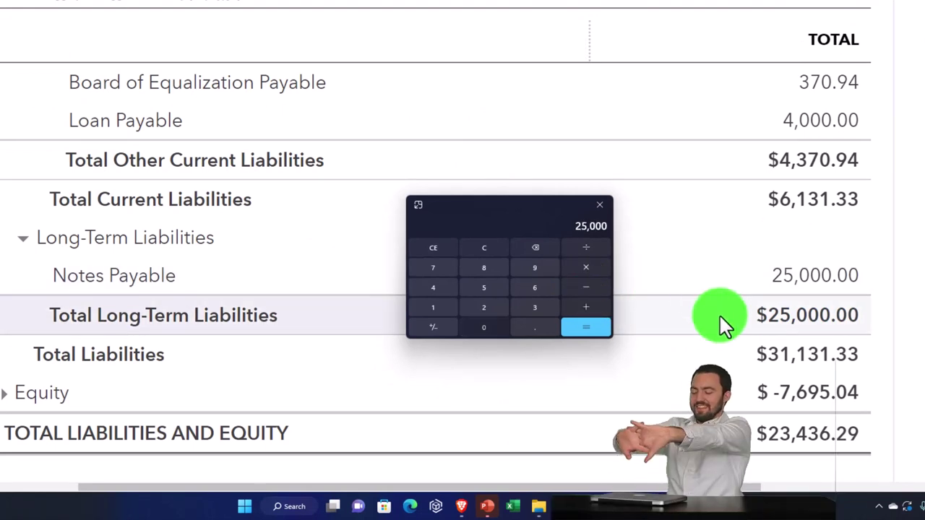
key(Return)
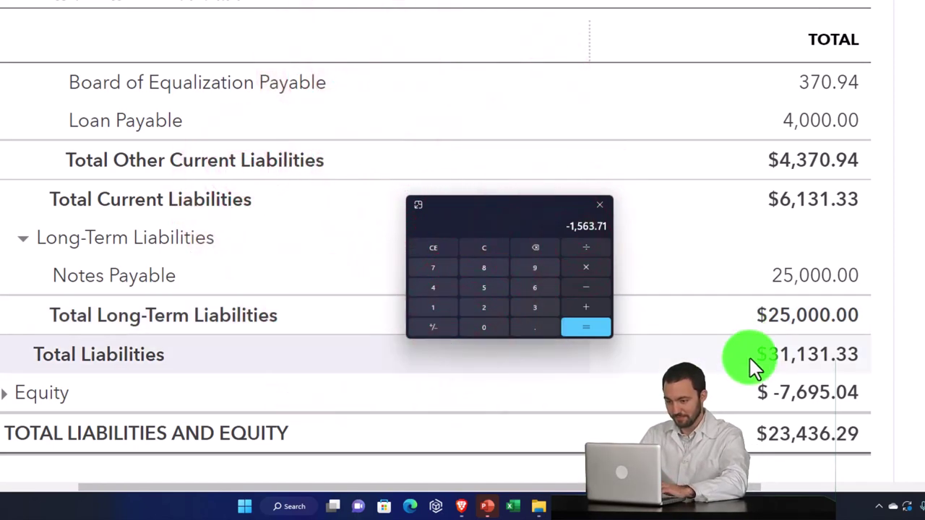
click(588, 297)
text(250)
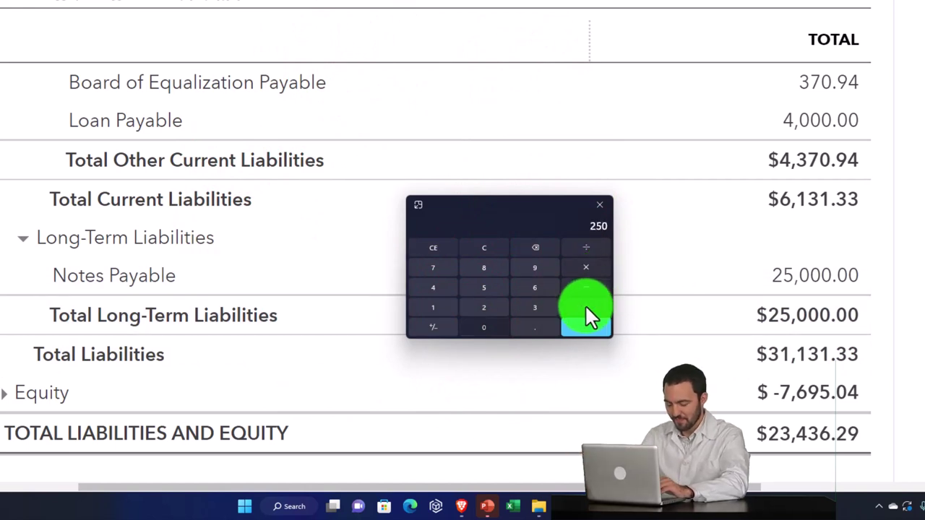
text(000)
key(Return)
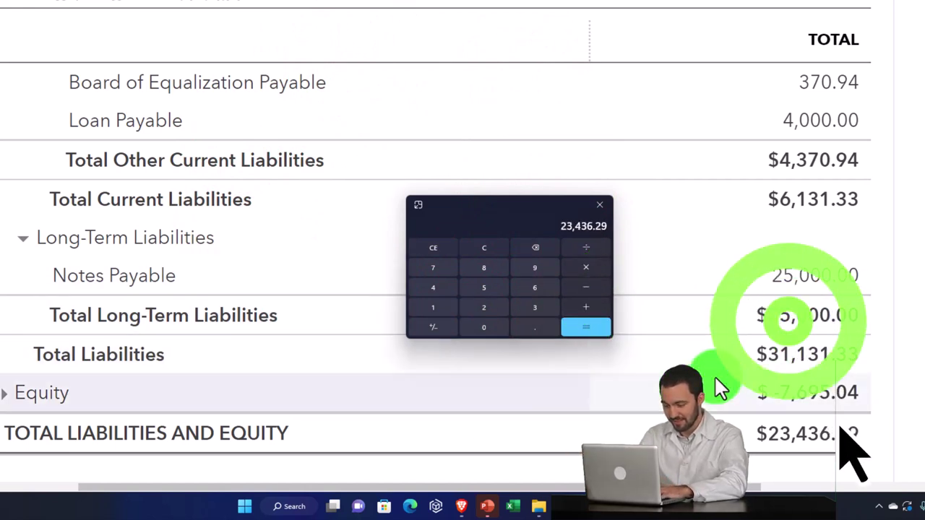
Subtract Total Liabilities of 31,131.33 from total assets to check the equity figure, and minimize the calculator.
text(31)
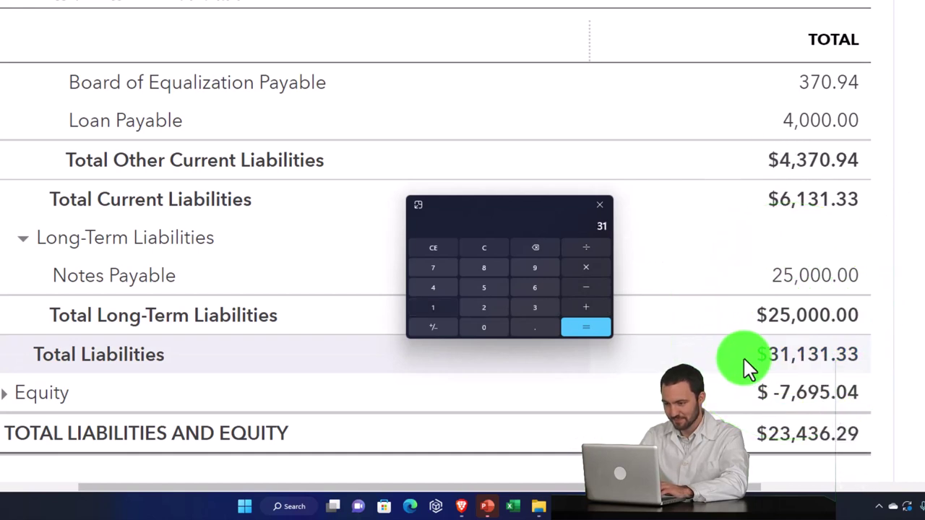
text(131.33)
key(Return)
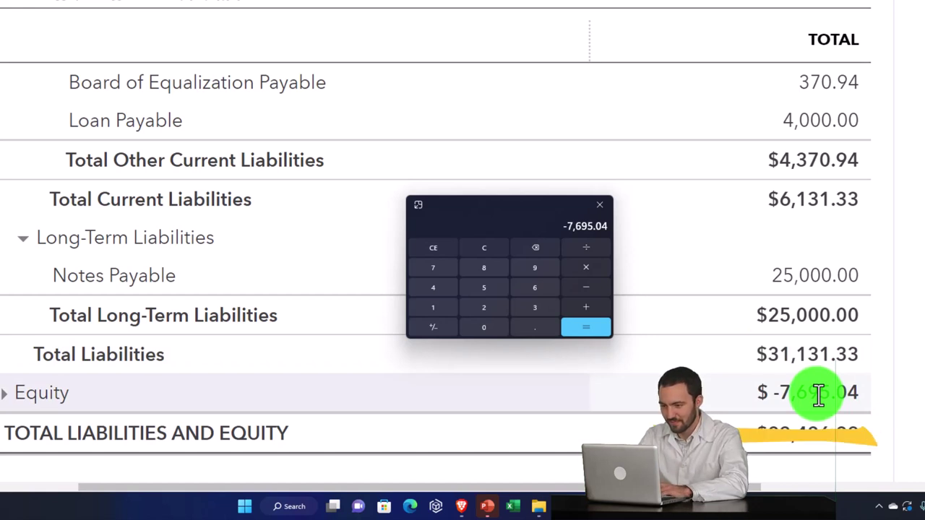
key(super+Down)
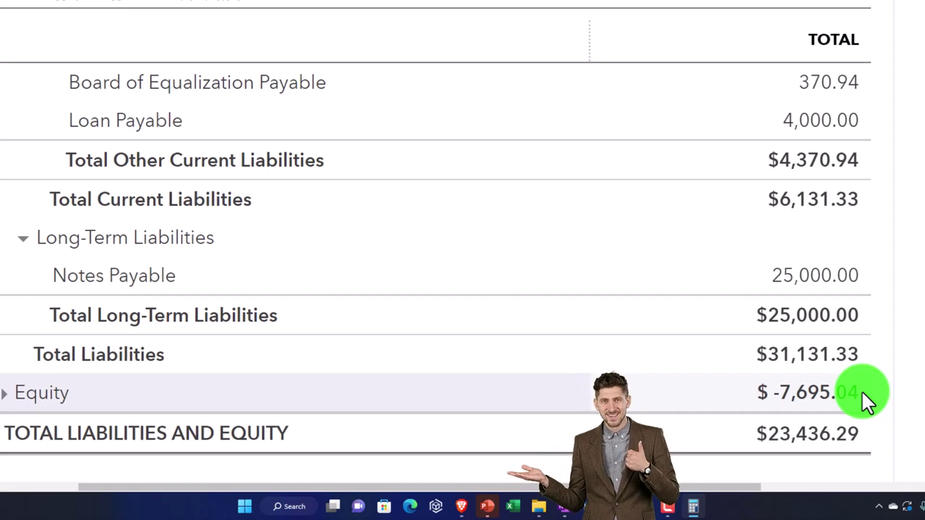
Expand Equity on the Balance Sheet and compare its Net Income line with NET INCOME on the Profit and Loss report.
click(7, 402)
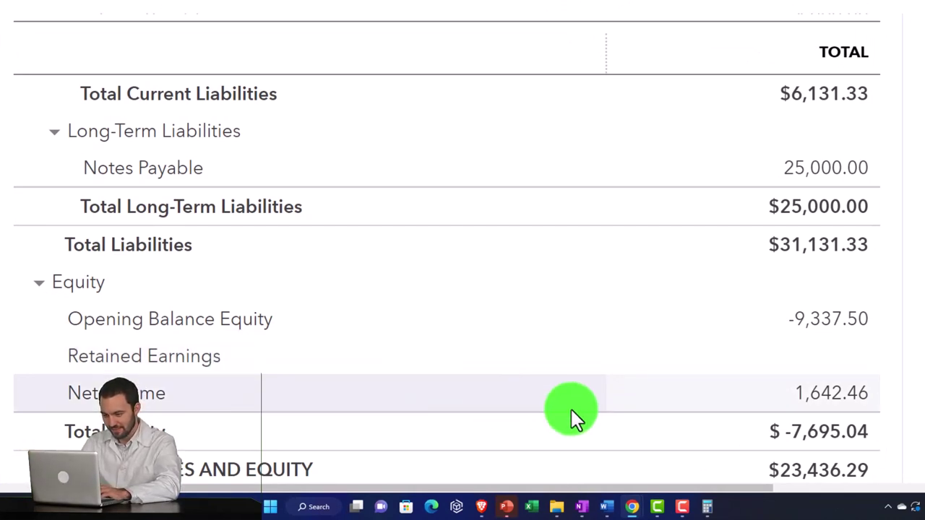
click(808, 412)
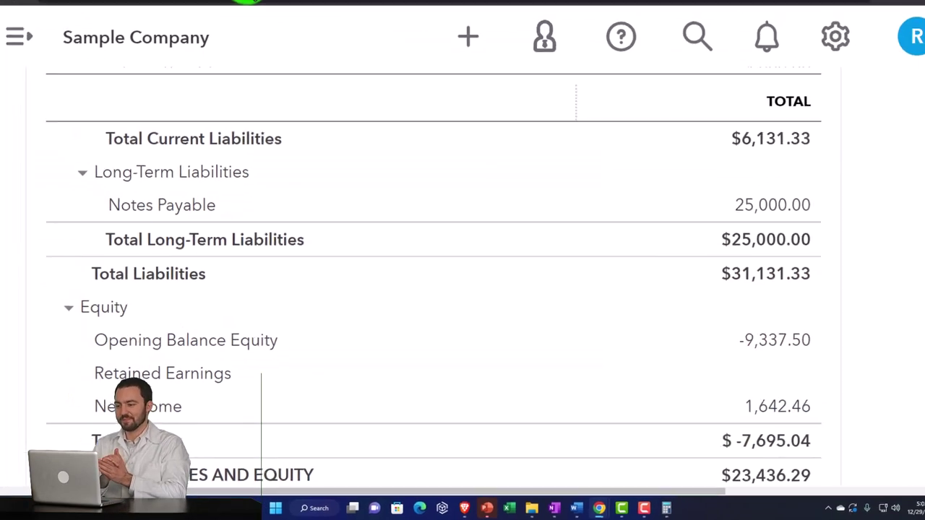
scroll(480, 367, down, 4)
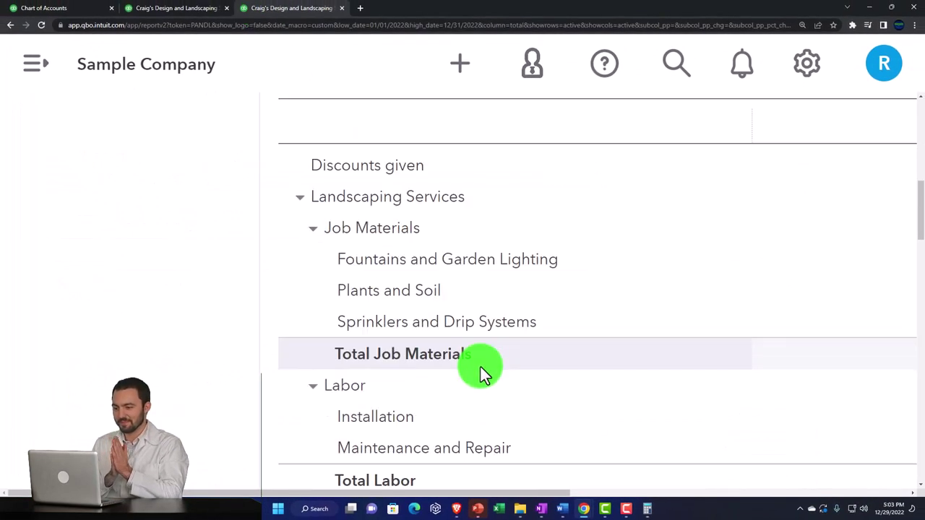
scroll(480, 367, down, 3)
key(ctrl+minus)
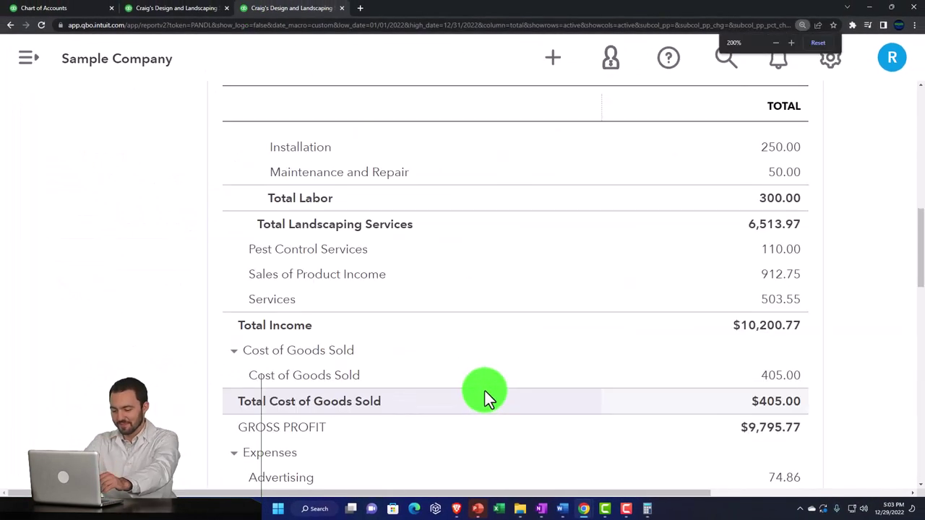
scroll(485, 391, down, 10)
scroll(493, 398, down, 2)
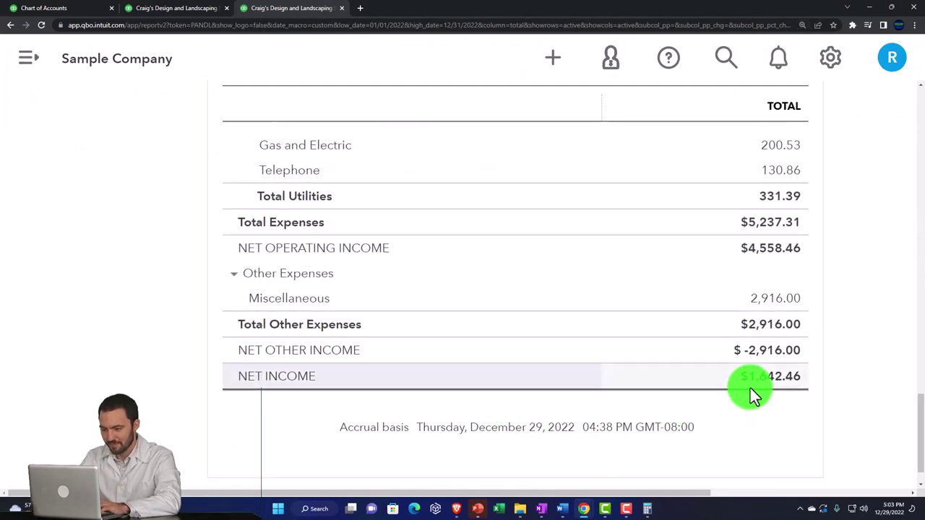
Return to the Balance Sheet report and set its report period to 01/01/2023 through 12/31/2023.
click(198, 8)
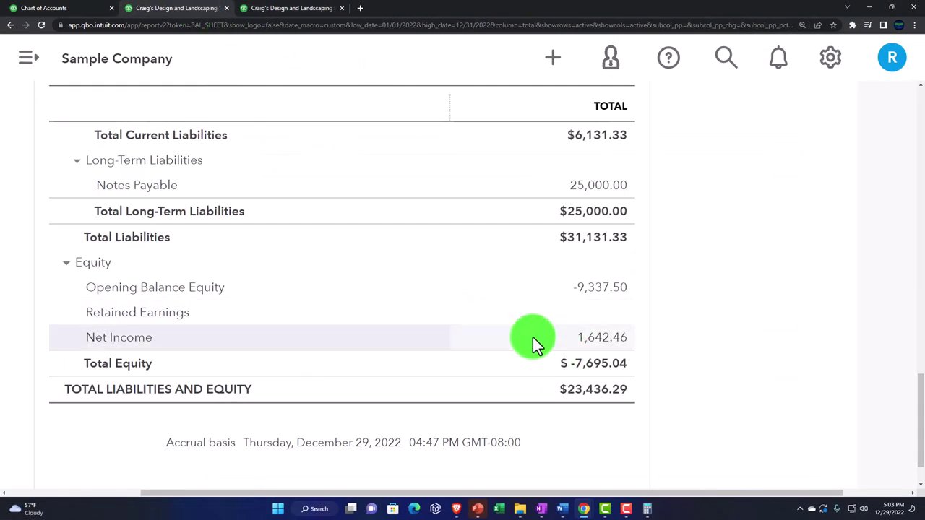
scroll(533, 337, up, 10)
scroll(509, 416, up, 5)
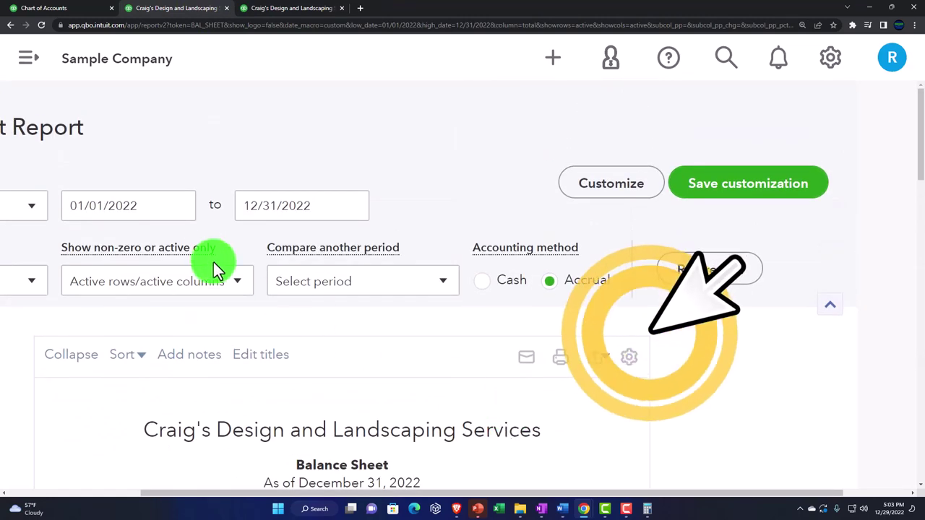
click(161, 207)
click(161, 206)
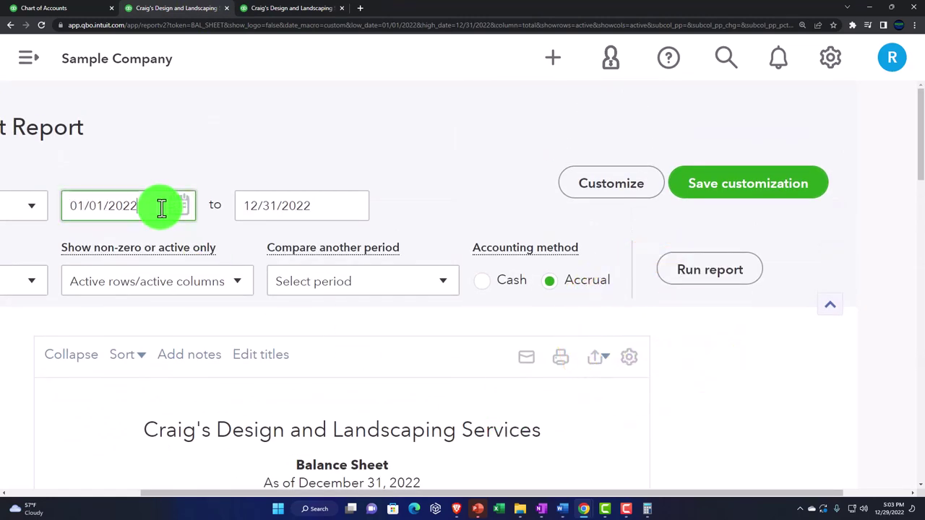
text(3)
key(Tab)
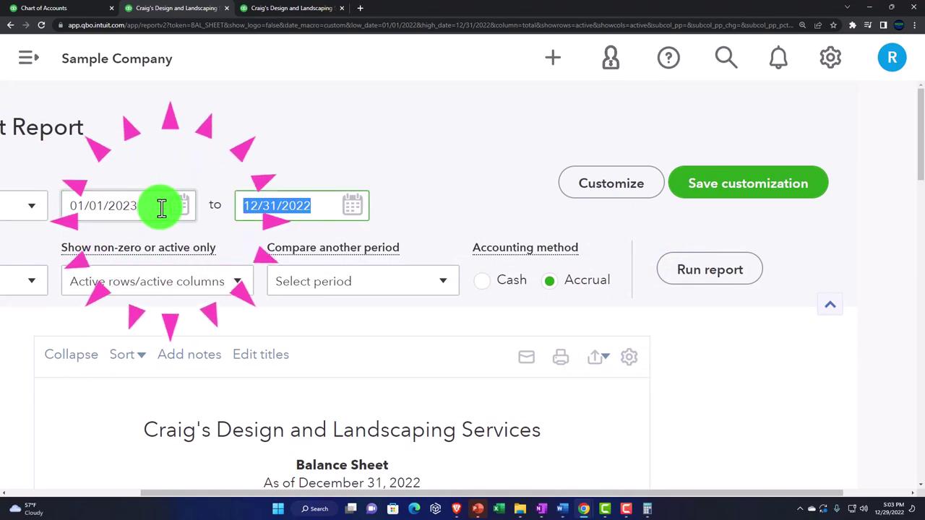
key(Right)
key(BackSpace)
text(3)
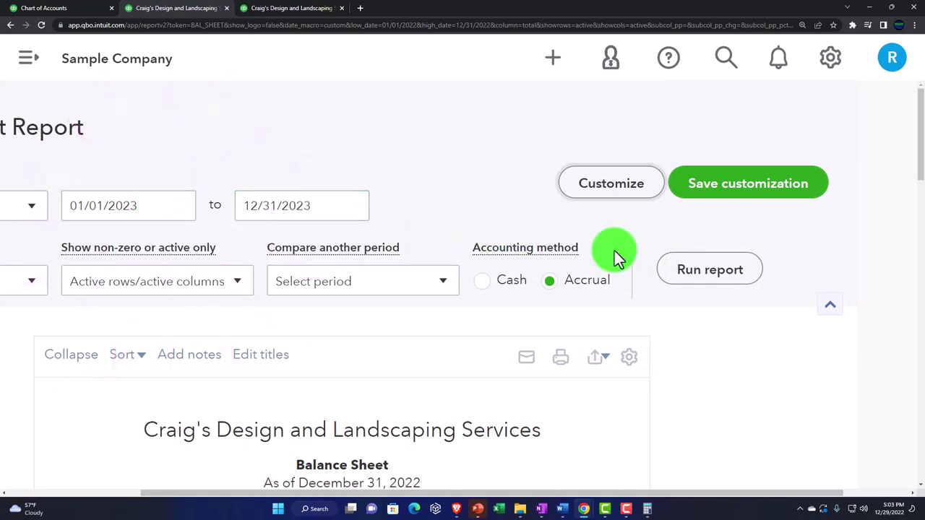
Run the 2023 Balance Sheet and examine the Retained Earnings and Net Income lines under Equity.
click(695, 270)
scroll(477, 376, down, 10)
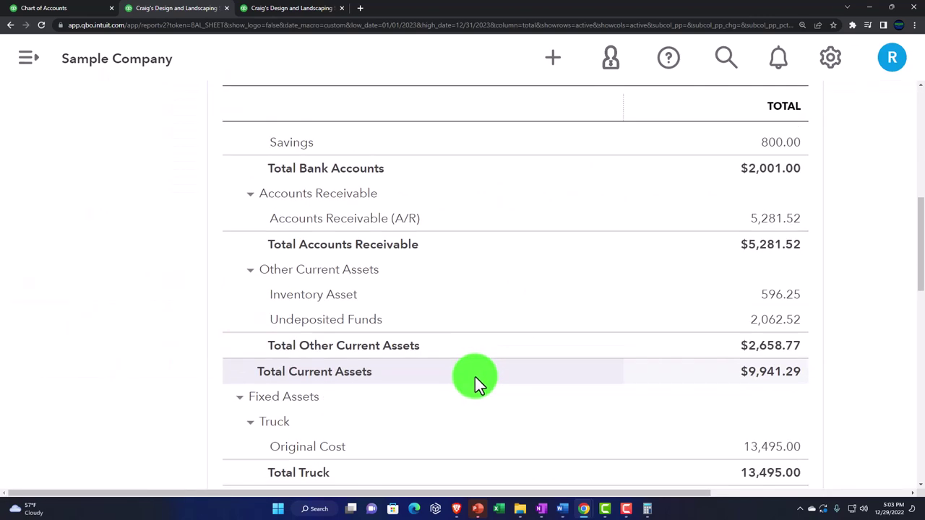
scroll(476, 386, down, 8)
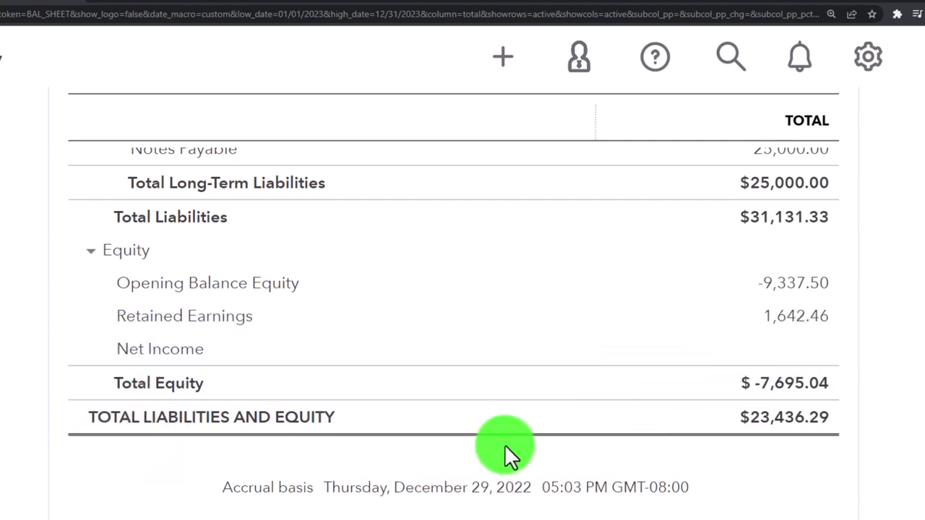
Set the Balance Sheet period back to 01/01/2022 through 12/31/2022, rerun it, and show the Equity section.
scroll(505, 444, up, 10)
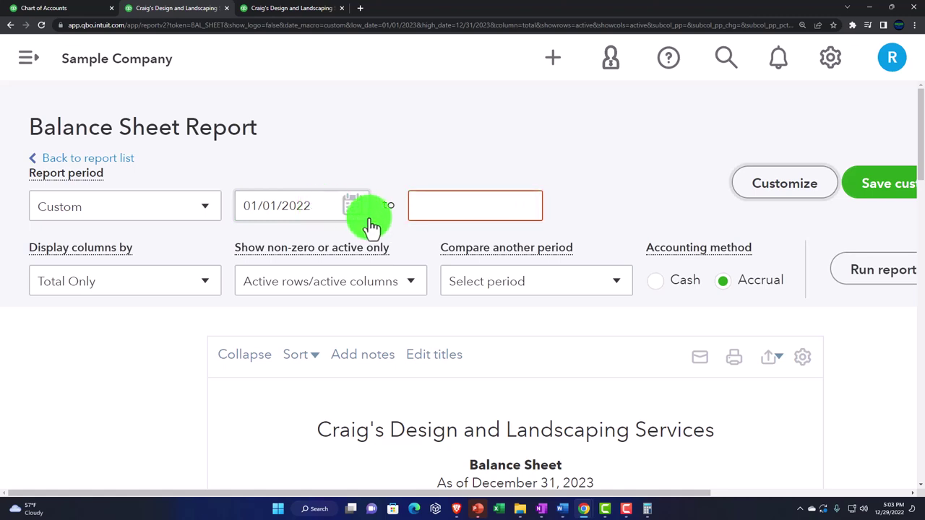
click(417, 199)
text(12/31/2022)
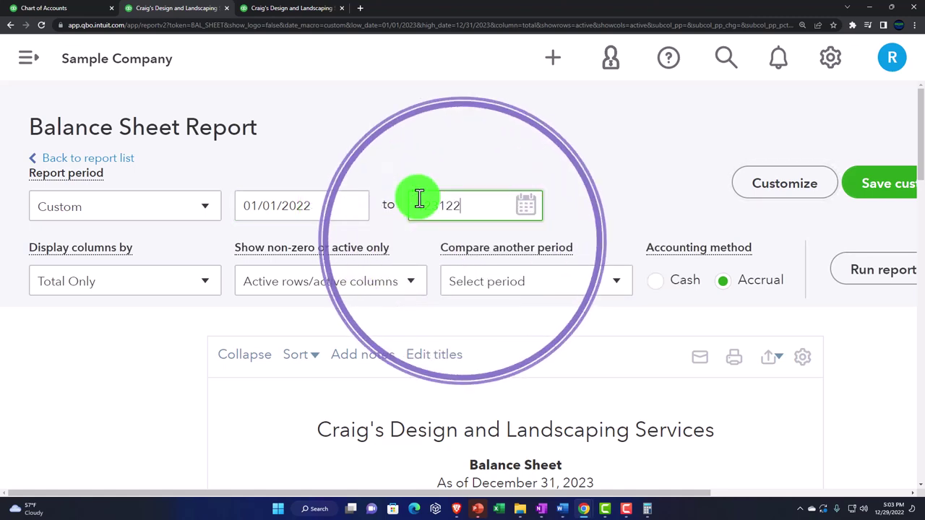
scroll(337, 347, down, 15)
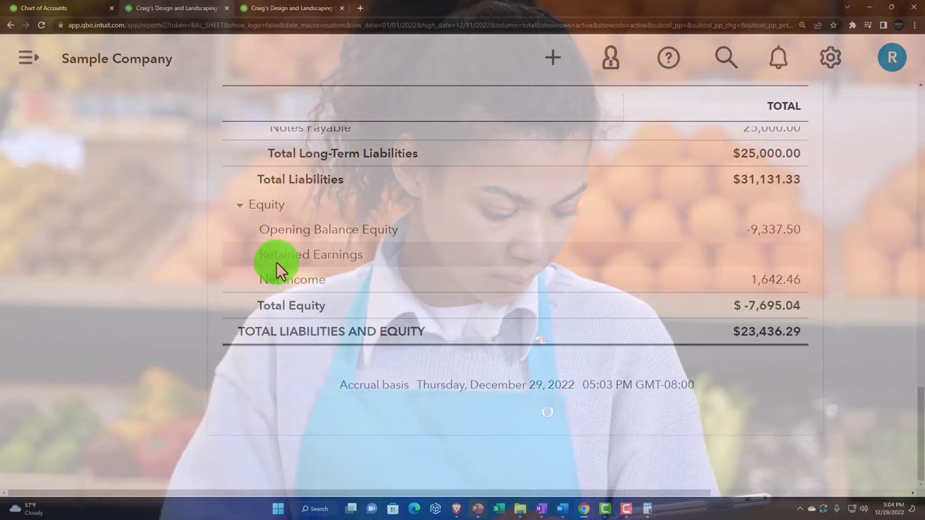
Review the 2022 Balance Sheet from the current and fixed assets down through liabilities to the equity accounts.
scroll(279, 325, up, 6)
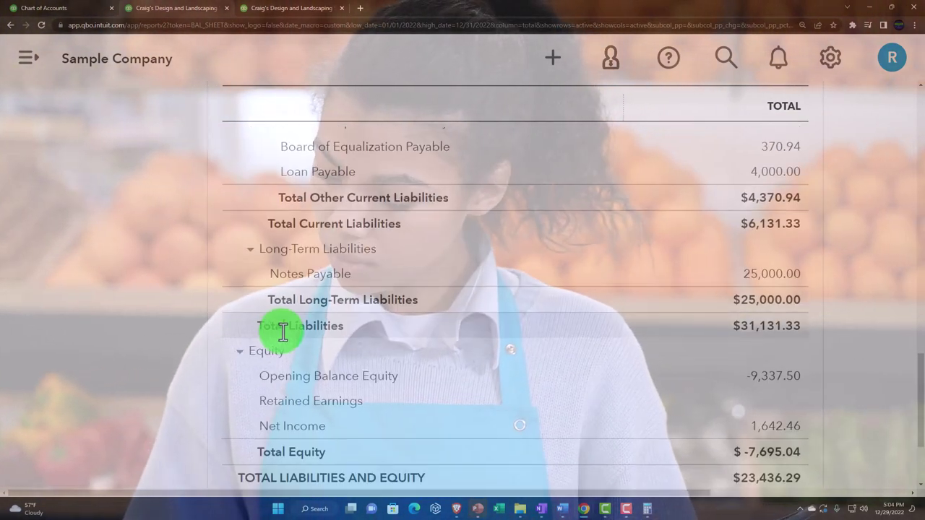
scroll(284, 401, up, 6)
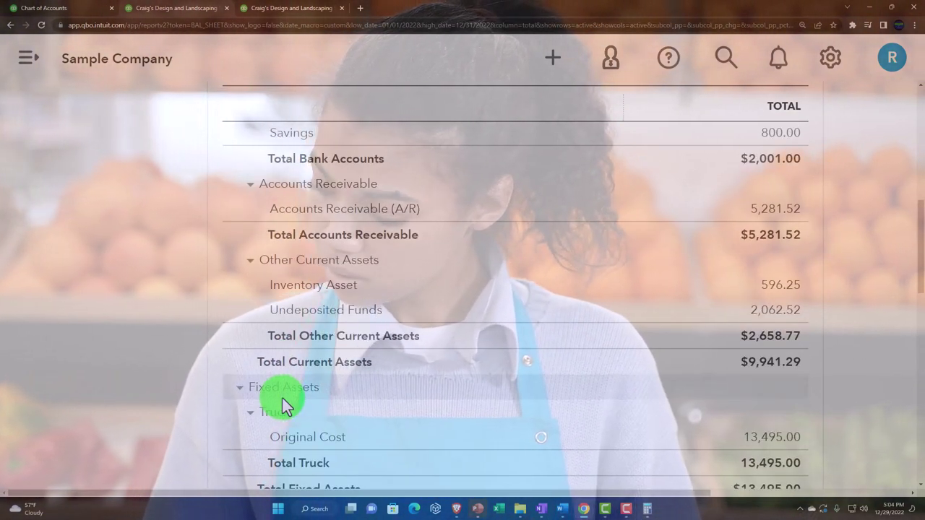
scroll(284, 399, up, 1)
scroll(284, 398, up, 1)
scroll(282, 396, down, 4)
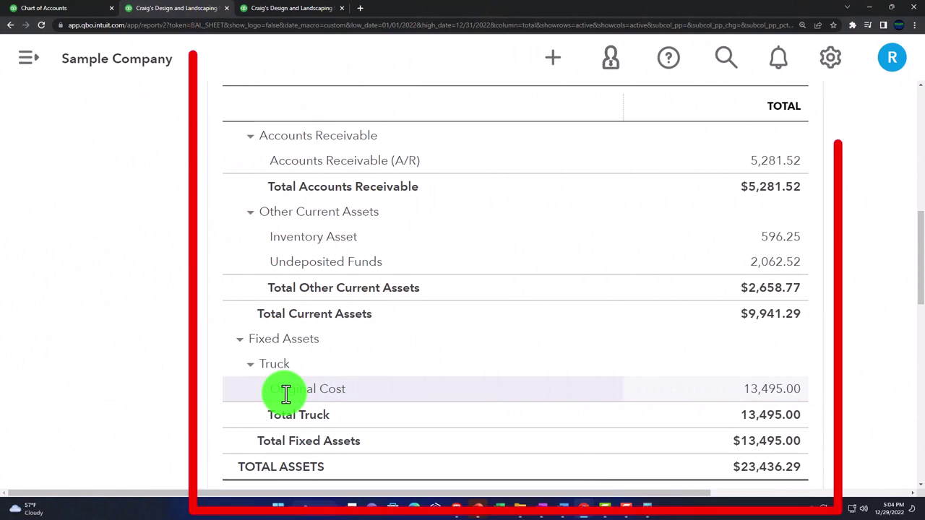
scroll(286, 394, down, 10)
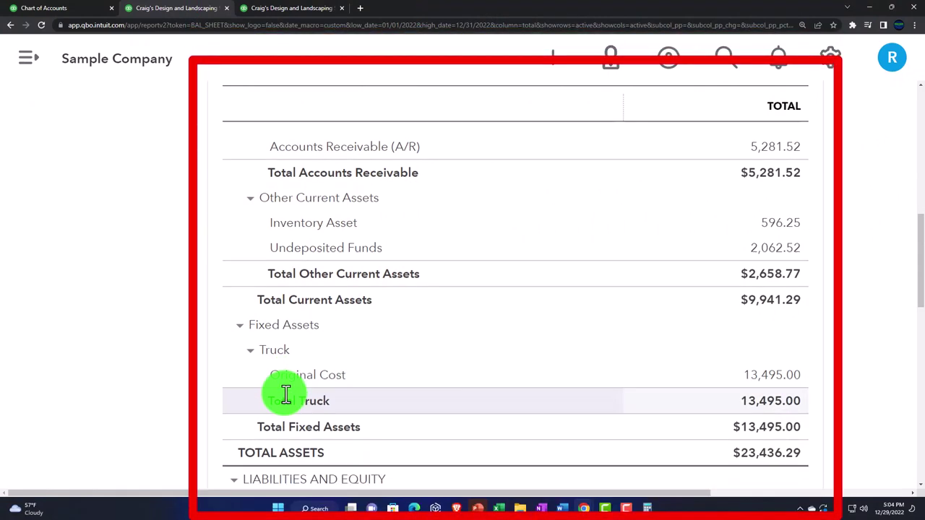
scroll(286, 394, up, 1)
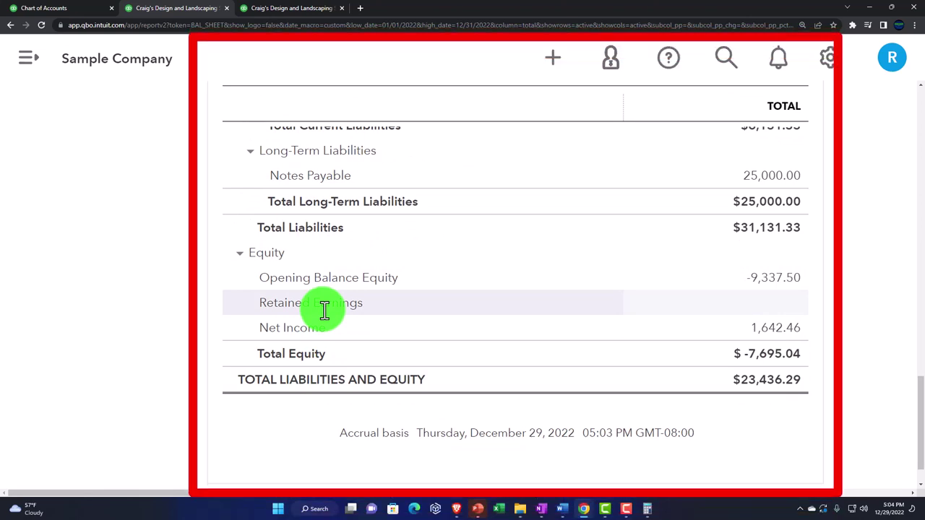
Enlarge the Equity section, and collapse and re-expand it to compare the single equity total with its individual accounts.
key(ctrl+plus)
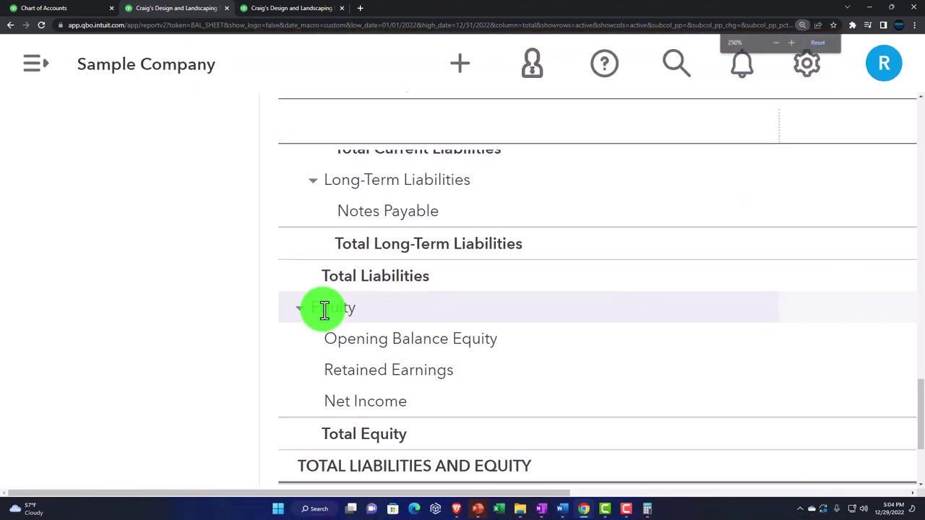
drag(378, 491, 484, 499)
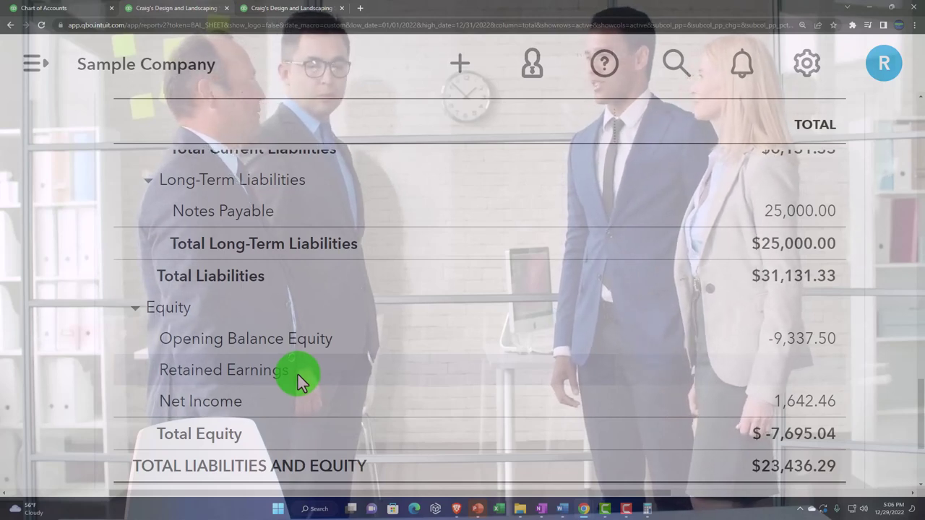
click(134, 308)
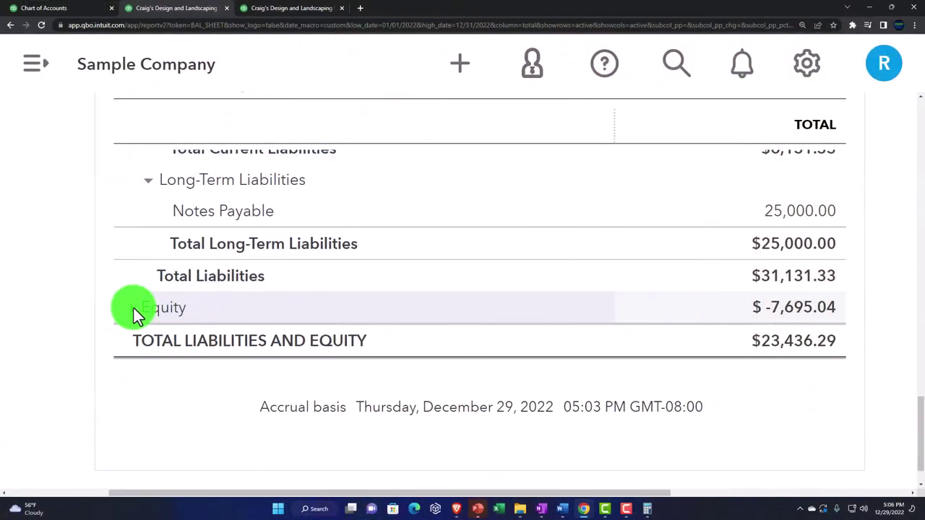
click(135, 308)
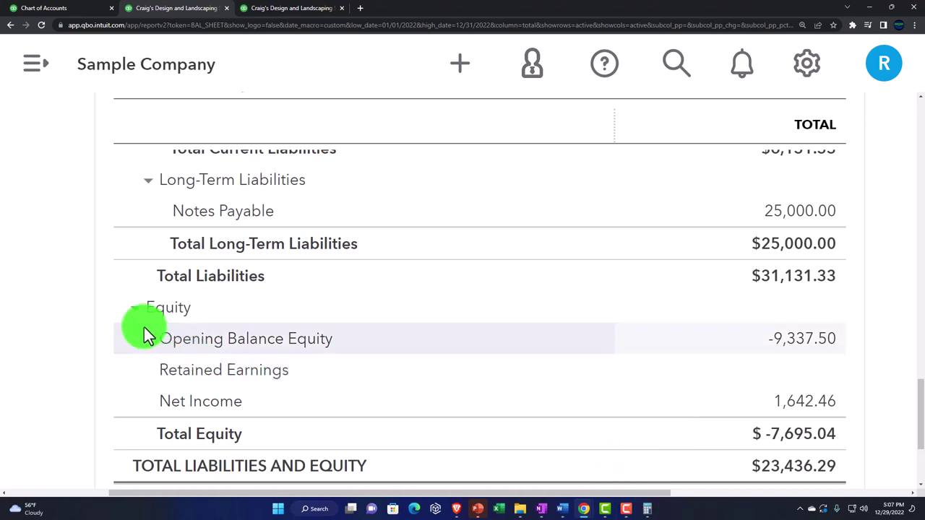
click(134, 307)
click(135, 307)
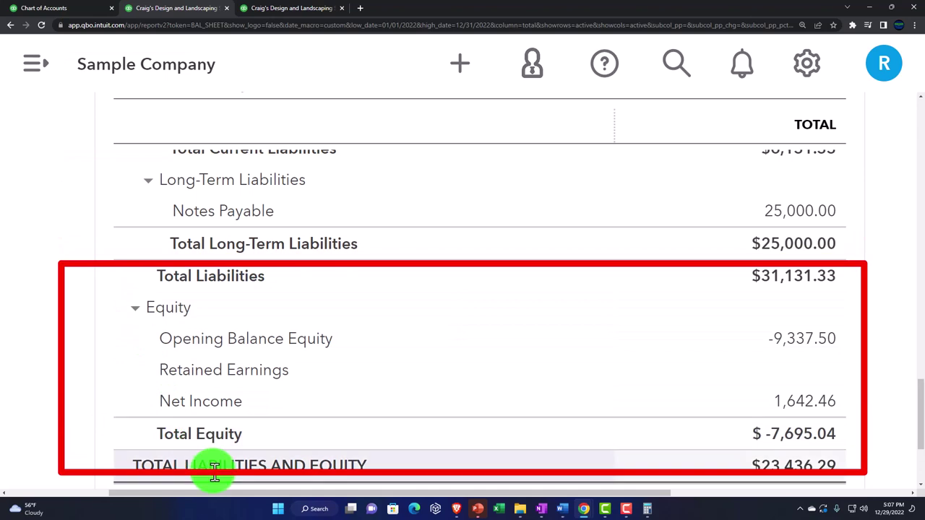
Compare TOTAL ASSETS with the liabilities and equity sections that follow it on the Balance Sheet.
scroll(215, 471, up, 3)
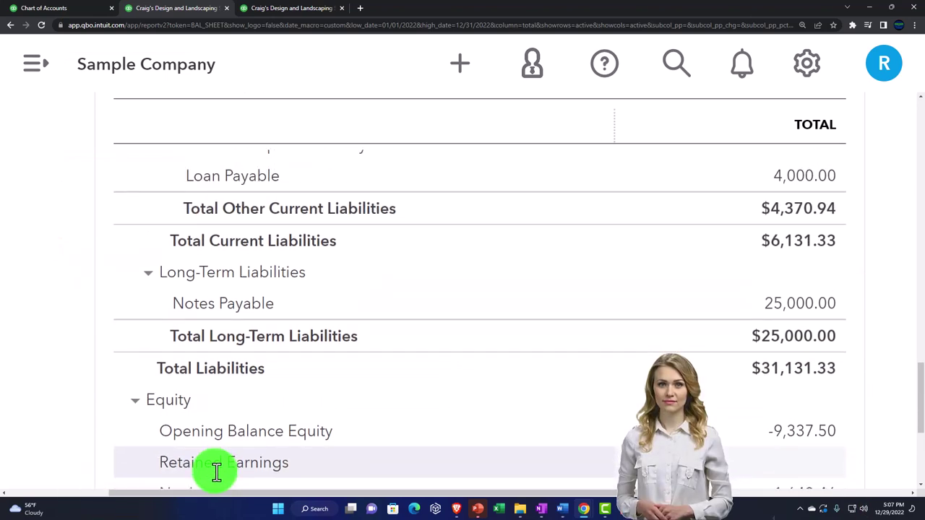
scroll(215, 471, up, 5)
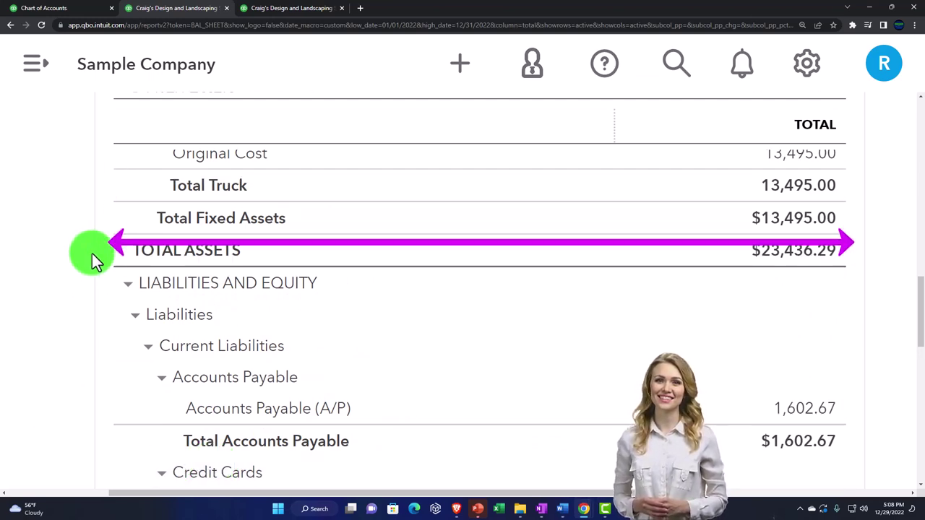
scroll(91, 253, down, 3)
scroll(93, 253, down, 6)
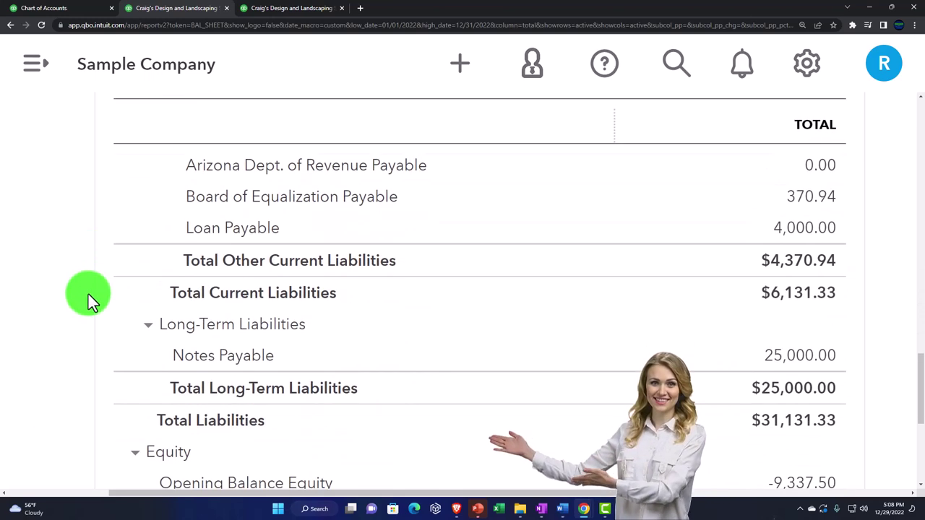
scroll(87, 300, down, 1)
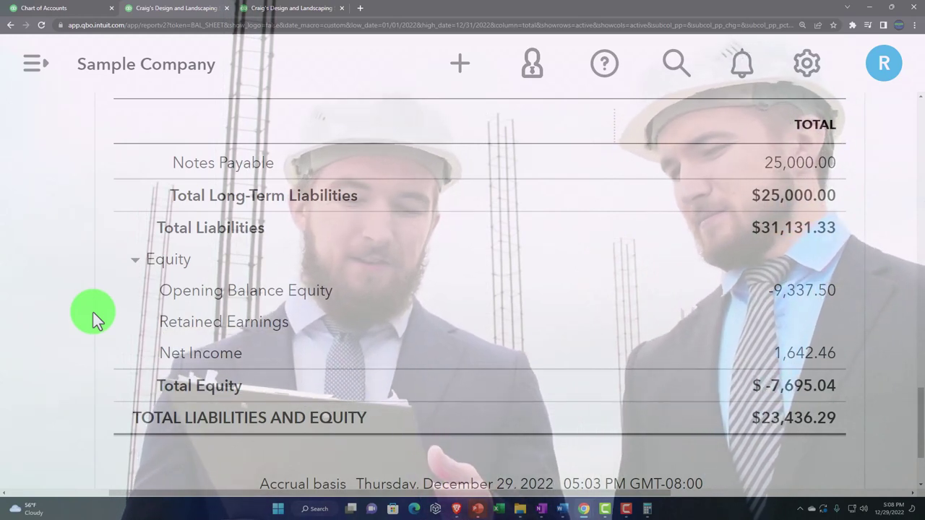
Go back to the Chart of Accounts page at a smaller zoom and switch it to Business view.
click(260, 13)
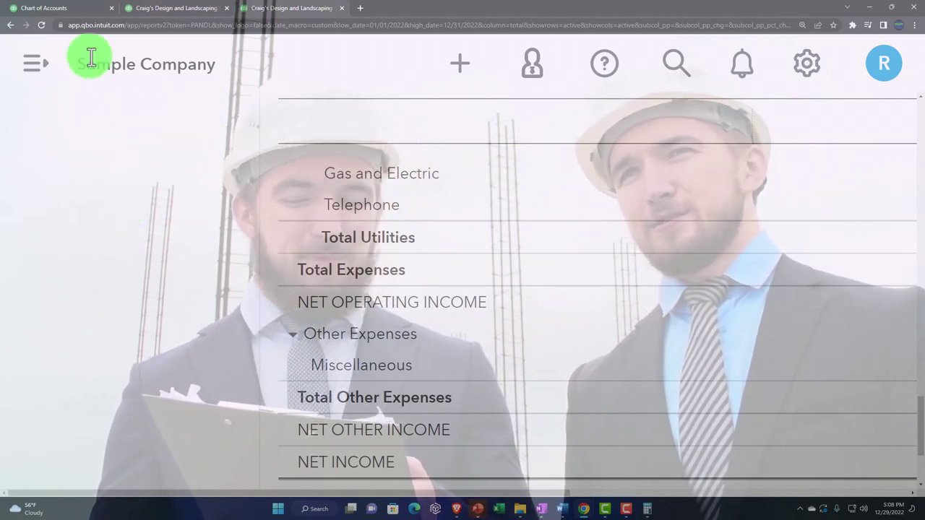
click(72, 8)
key(ctrl+minus)
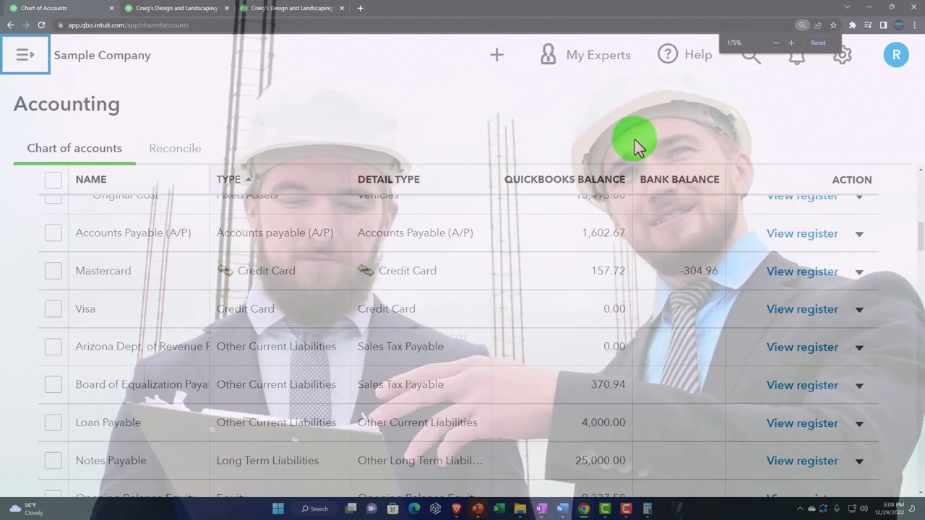
key(ctrl+minus)
click(855, 54)
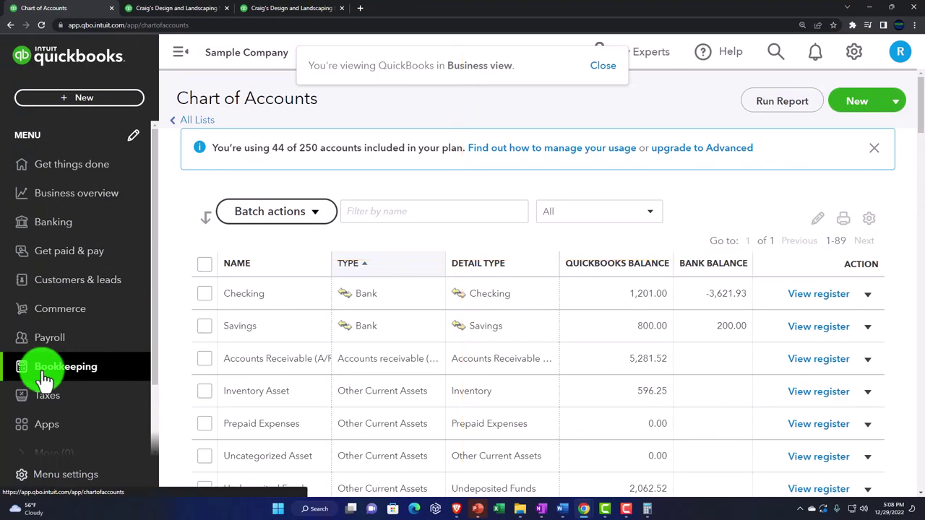
Reopen the chart of accounts under Bookkeeping, and go to Reports under Business overview.
click(43, 370)
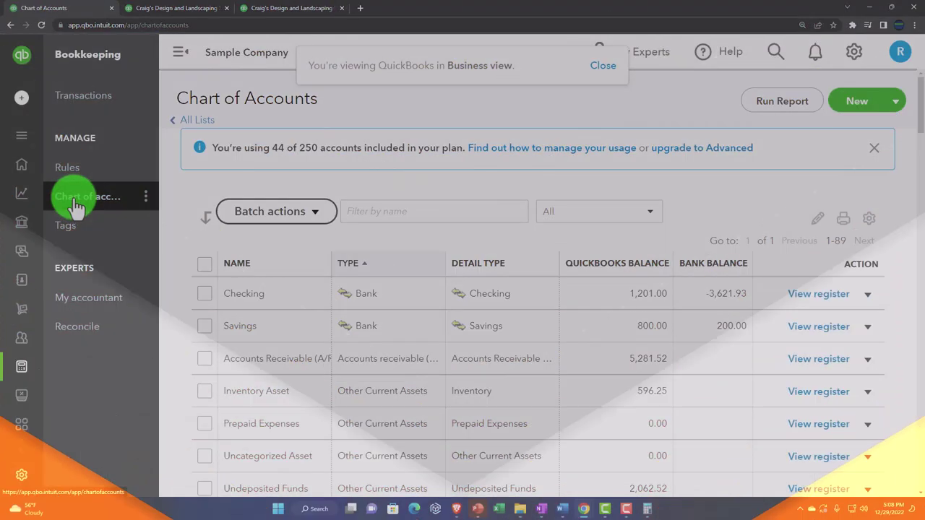
click(75, 202)
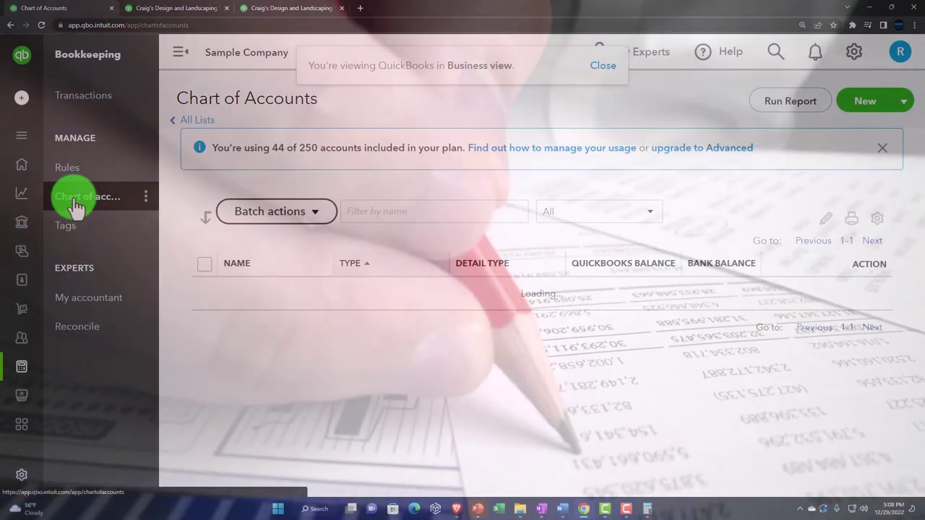
mouse_move(32, 170)
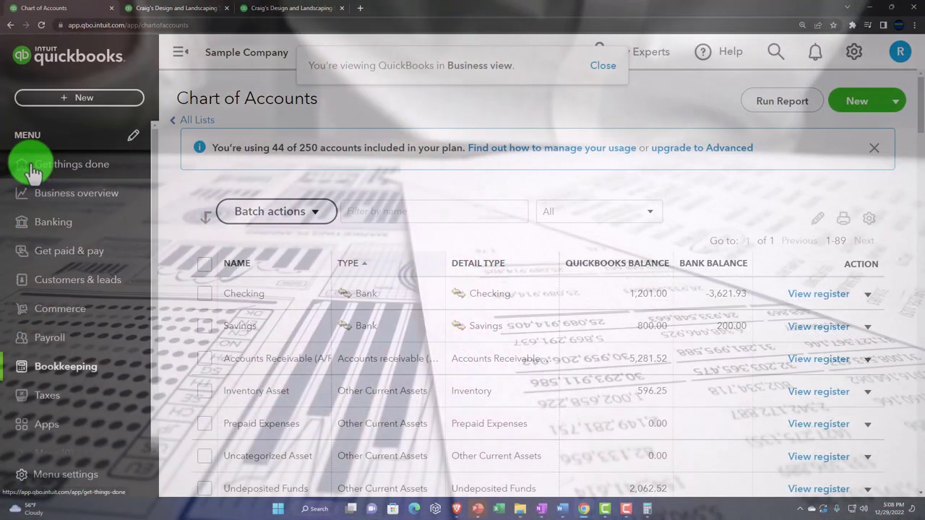
click(33, 194)
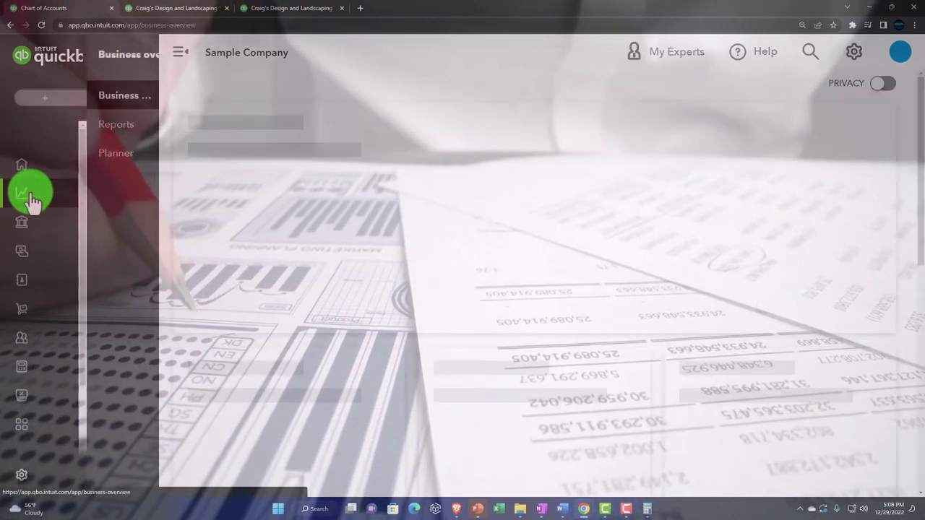
click(72, 137)
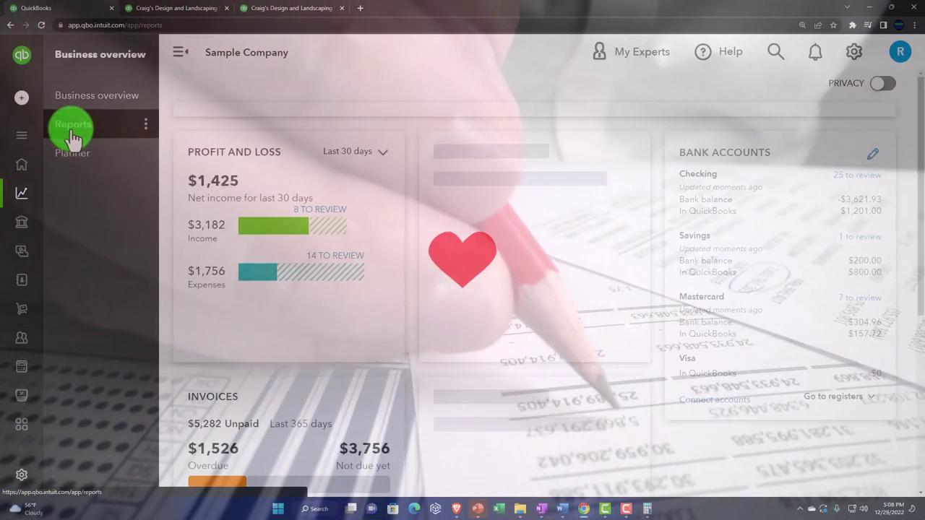